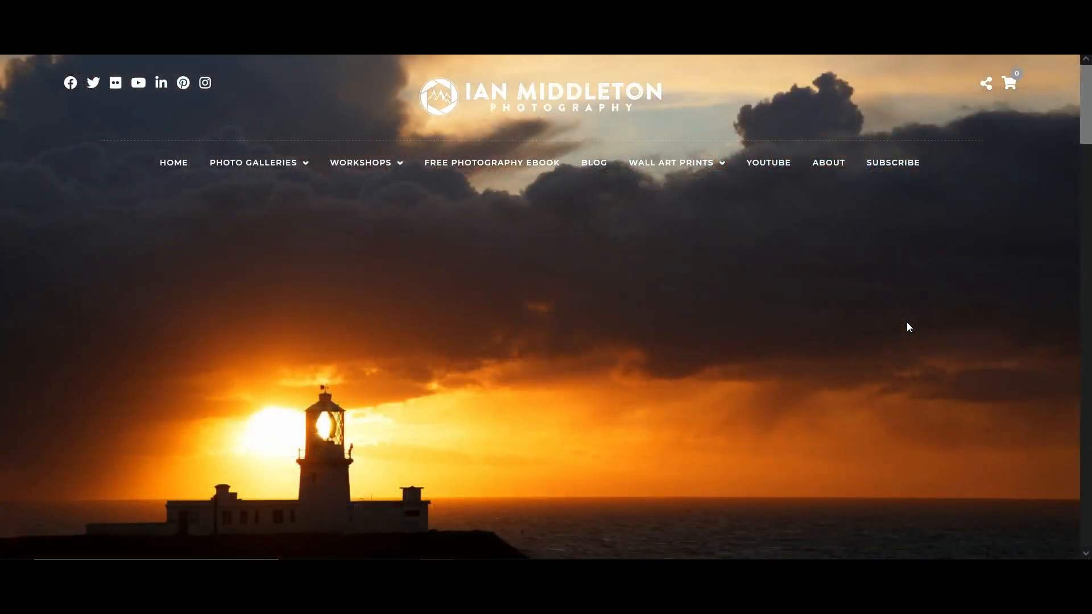
- Look over the photography site's home page and open the full-screen Durdle Door gallery from the photos of England
{"action": "scroll", "coordinate": [907, 325], "scroll_direction": "down", "scroll_amount": 6}
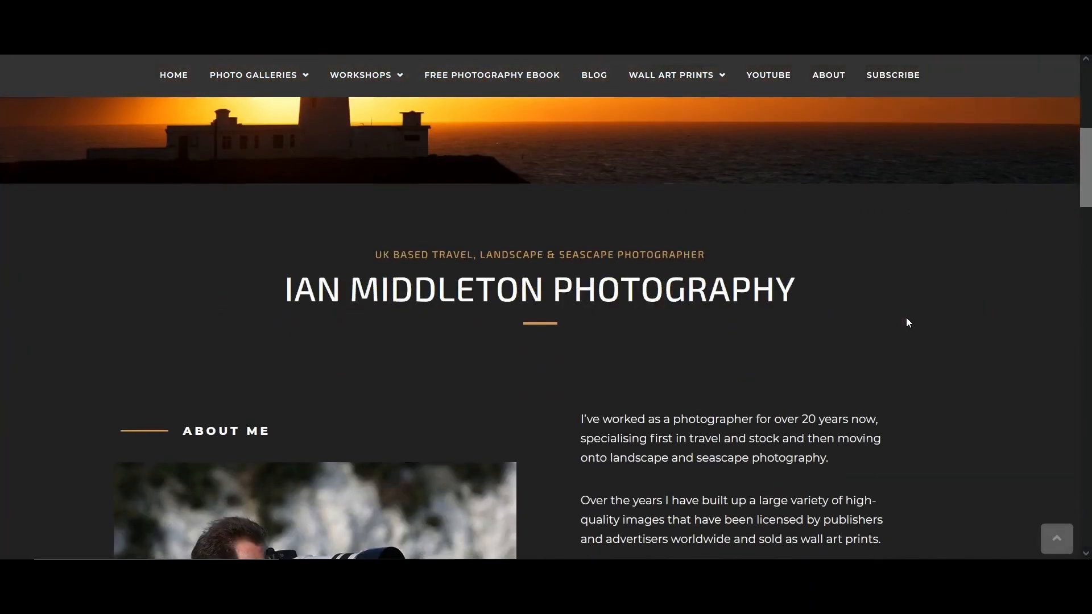
{"action": "scroll", "coordinate": [908, 323], "scroll_direction": "down", "scroll_amount": 3}
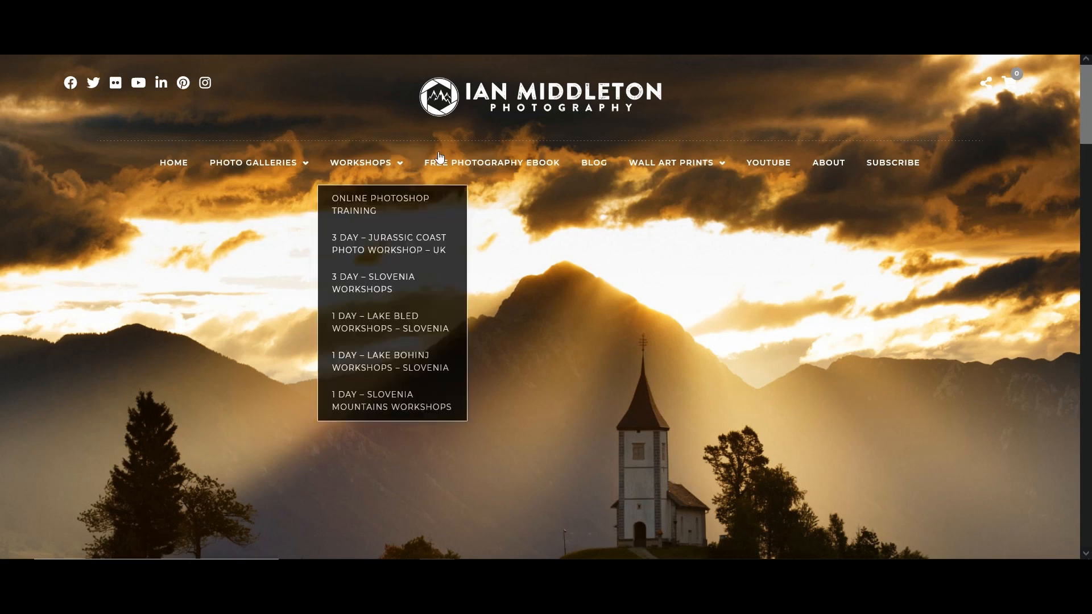
{"action": "mouse_move", "coordinate": [302, 155]}
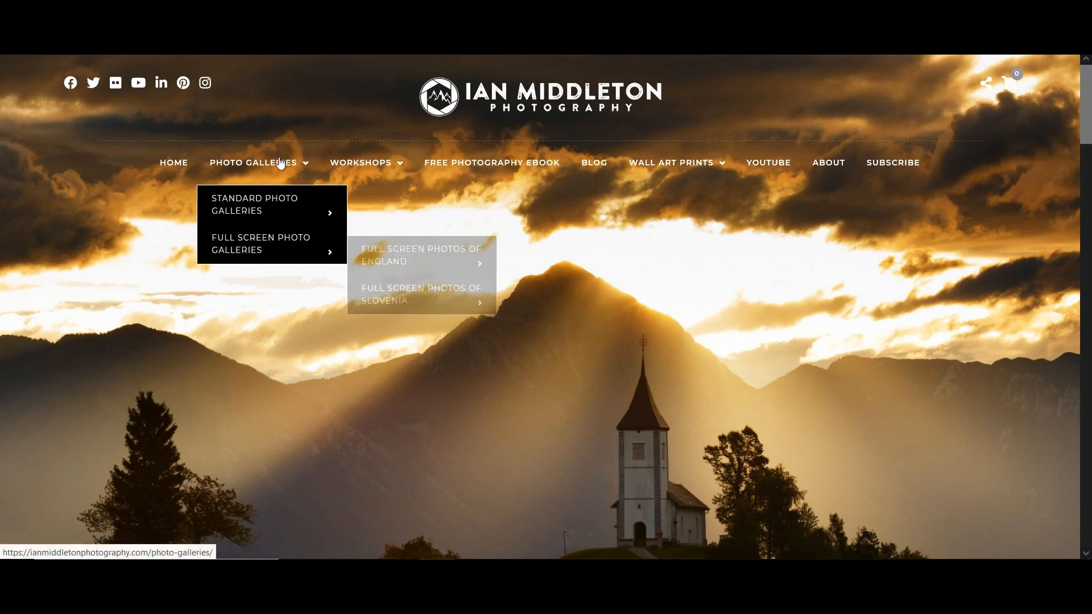
{"action": "mouse_move", "coordinate": [271, 199]}
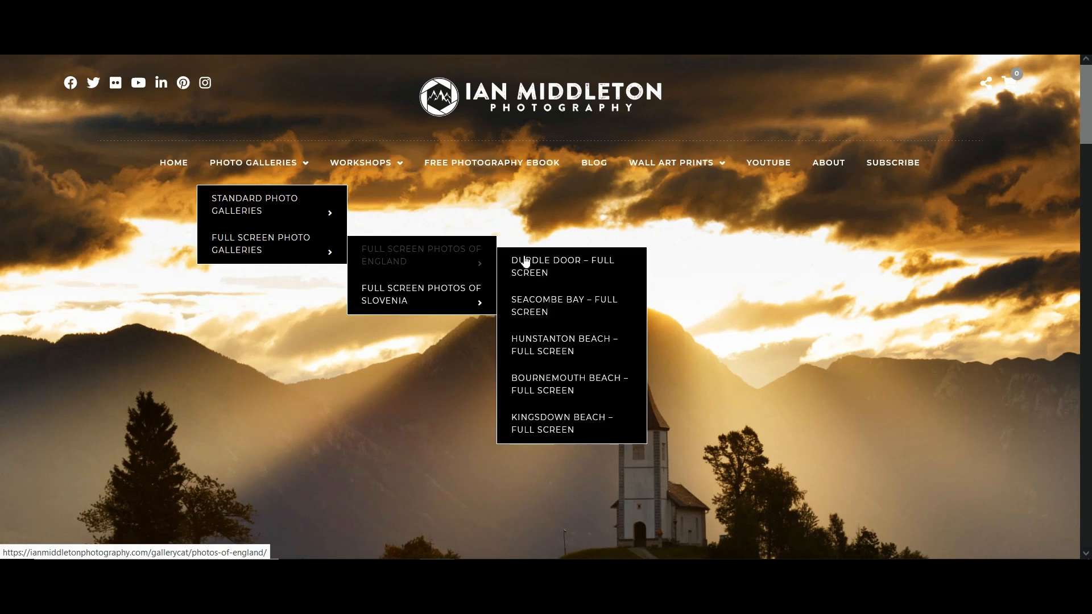
{"action": "left_click", "coordinate": [446, 259]}
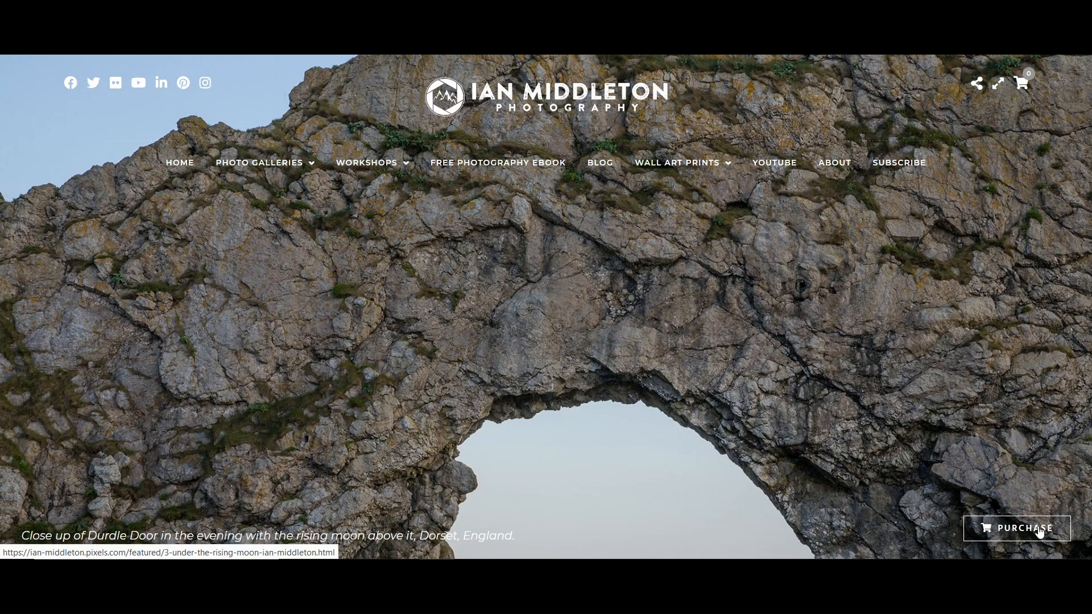
- Open the standard Durdle Door photo gallery from the Photos of England category
{"action": "mouse_move", "coordinate": [264, 171]}
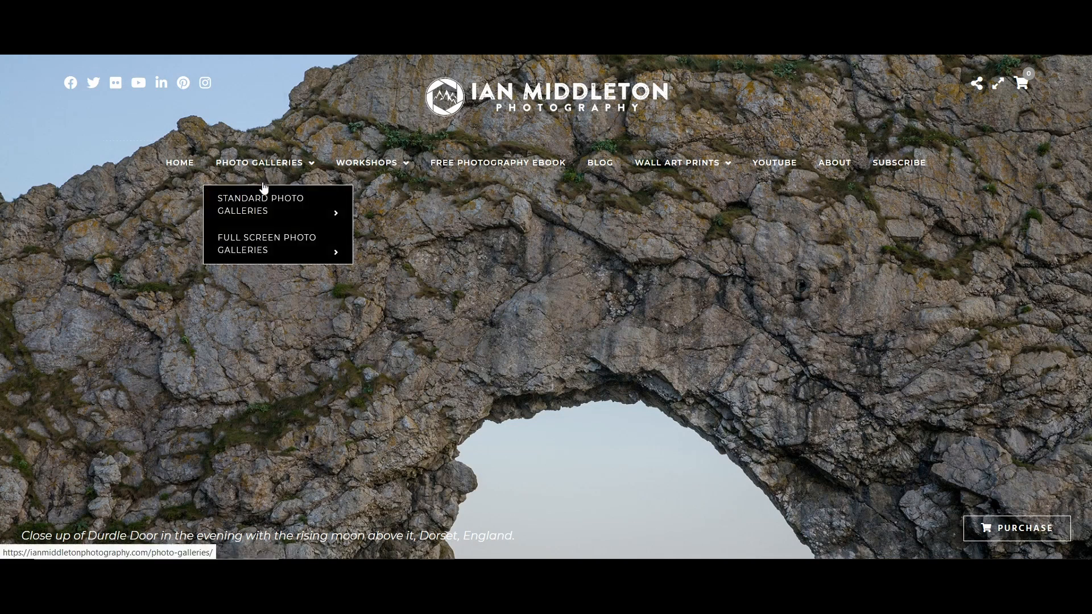
{"action": "mouse_move", "coordinate": [264, 249]}
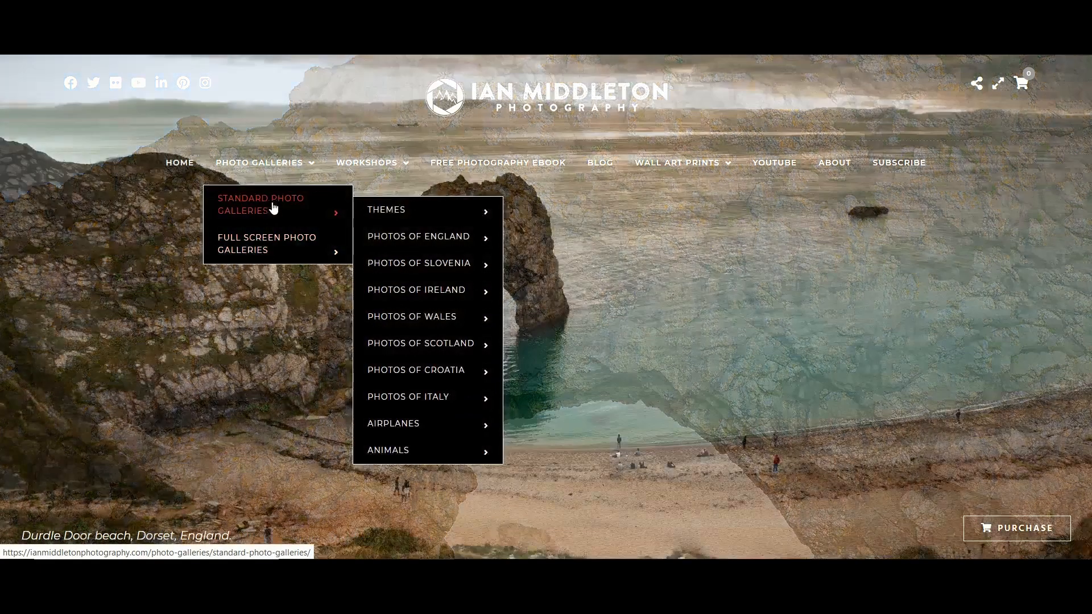
{"action": "mouse_move", "coordinate": [438, 236]}
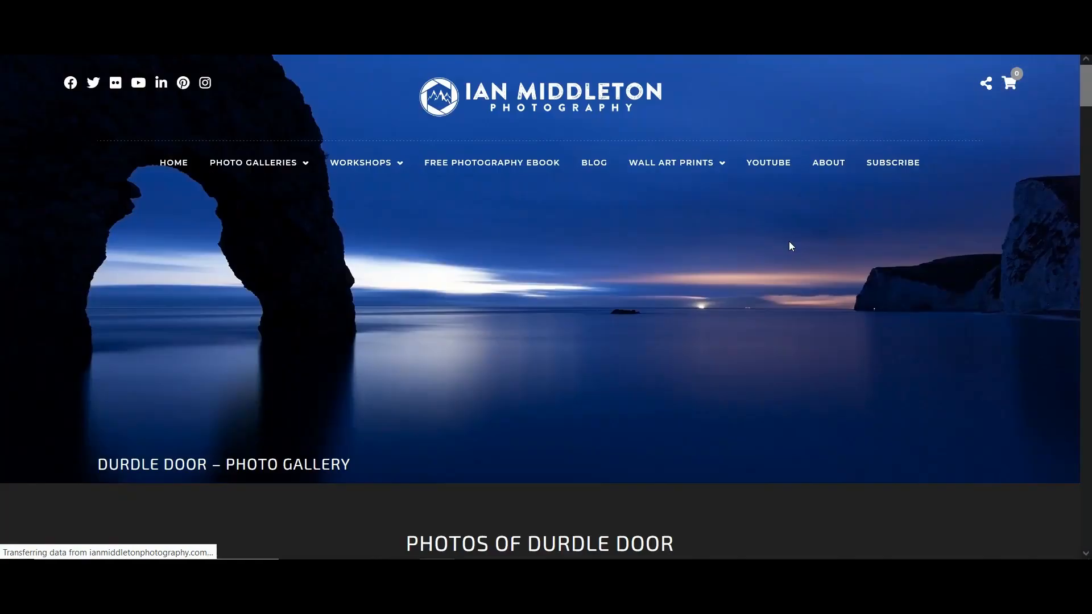
- Examine the Durdle Door gallery's introduction, print purchase text and canvas, framed and metal print options
{"action": "scroll", "coordinate": [789, 246], "scroll_direction": "down", "scroll_amount": 9}
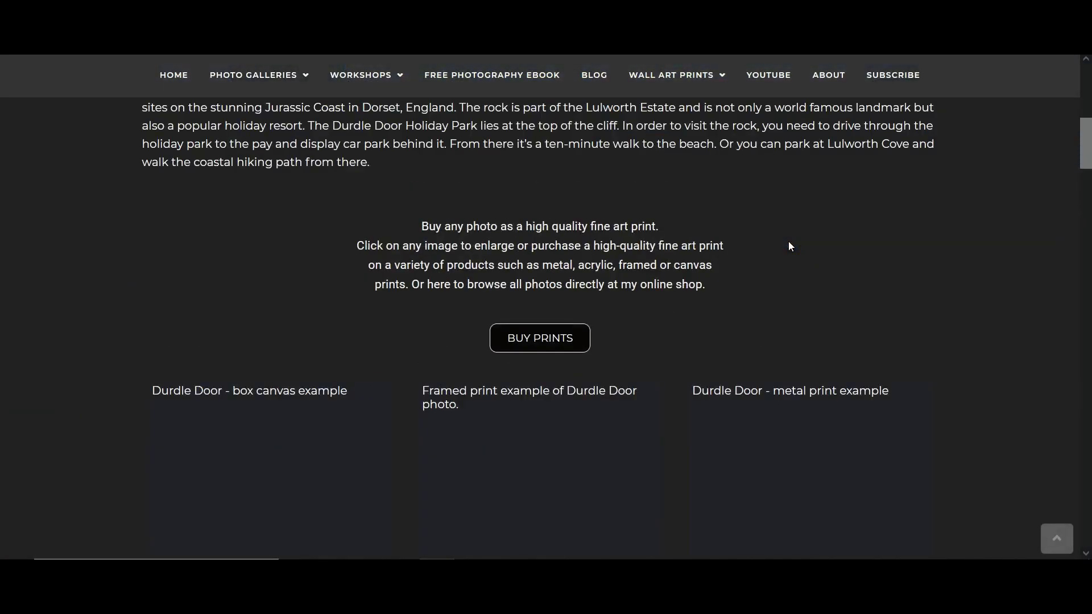
{"action": "scroll", "coordinate": [788, 243], "scroll_direction": "down", "scroll_amount": 5}
{"action": "scroll", "coordinate": [789, 243], "scroll_direction": "up", "scroll_amount": 8}
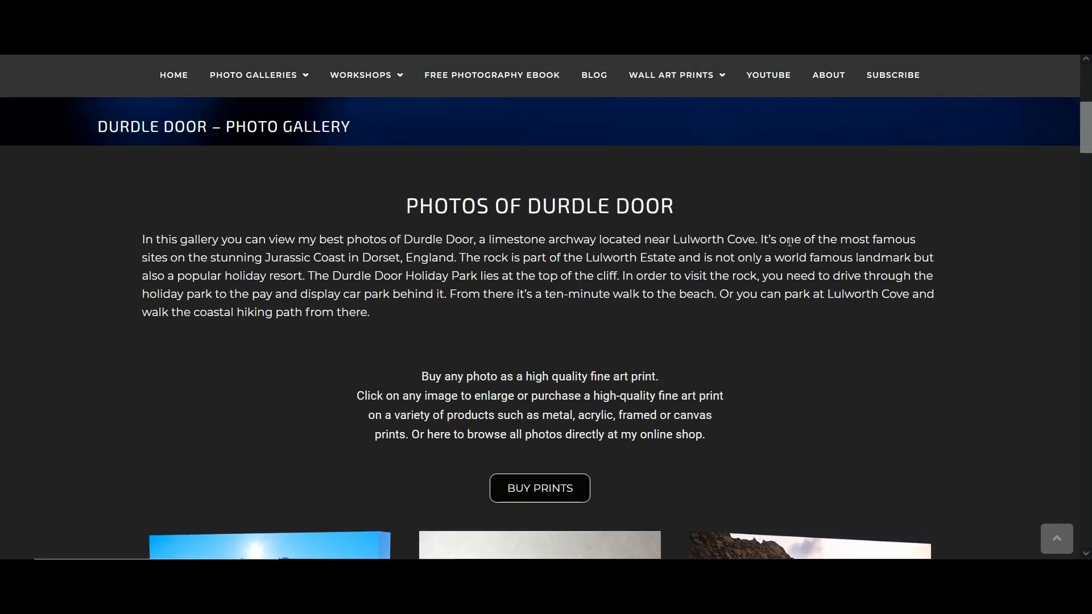
{"action": "scroll", "coordinate": [743, 247], "scroll_direction": "down", "scroll_amount": 4}
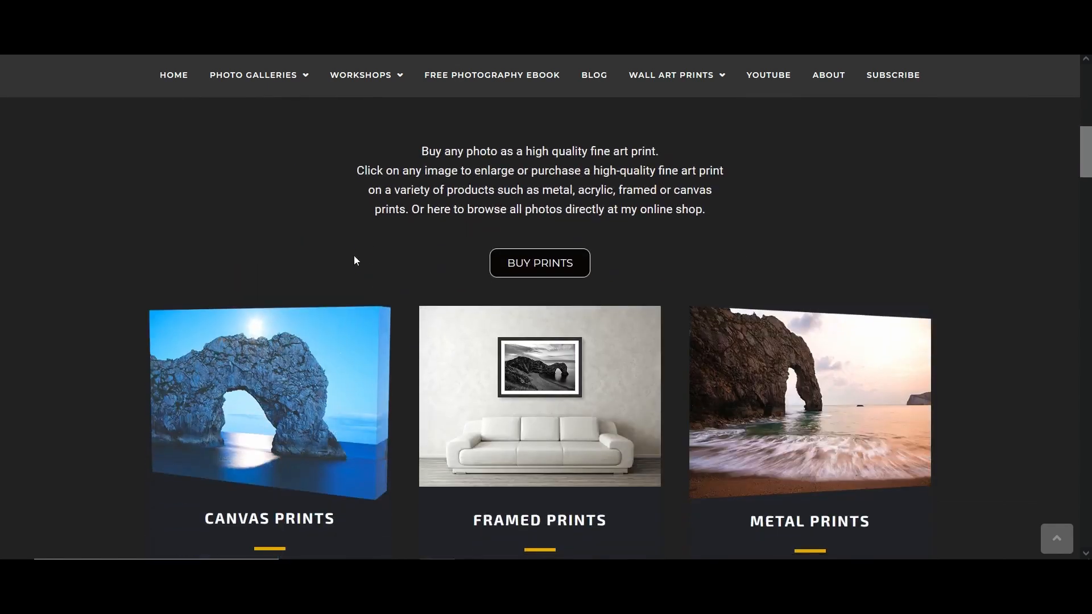
{"action": "scroll", "coordinate": [697, 217], "scroll_direction": "up", "scroll_amount": 1}
{"action": "scroll", "coordinate": [697, 217], "scroll_direction": "up", "scroll_amount": 3}
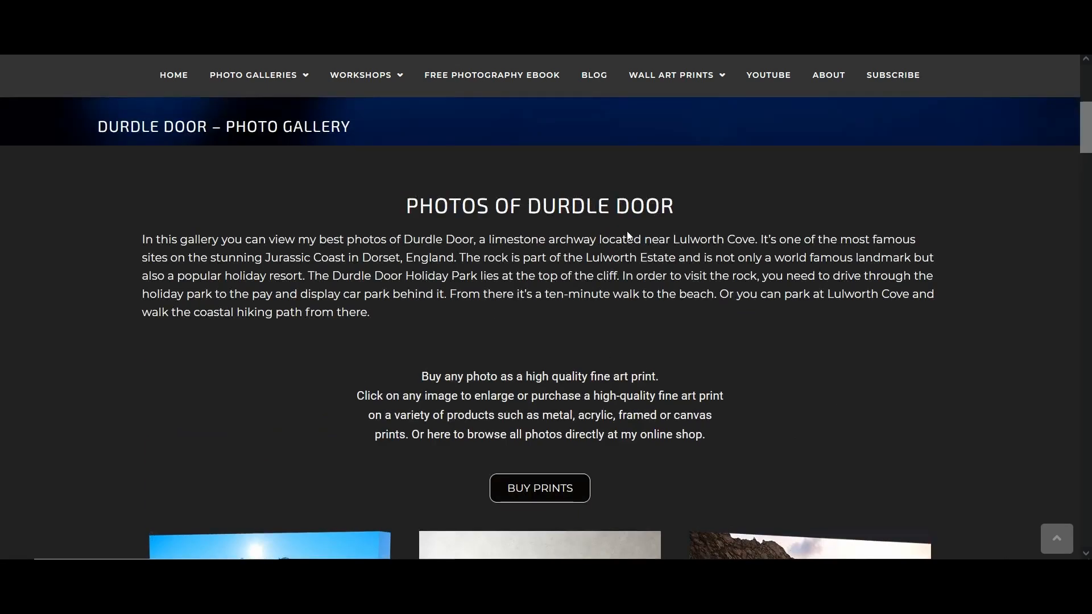
{"action": "scroll", "coordinate": [410, 359], "scroll_direction": "down", "scroll_amount": 5}
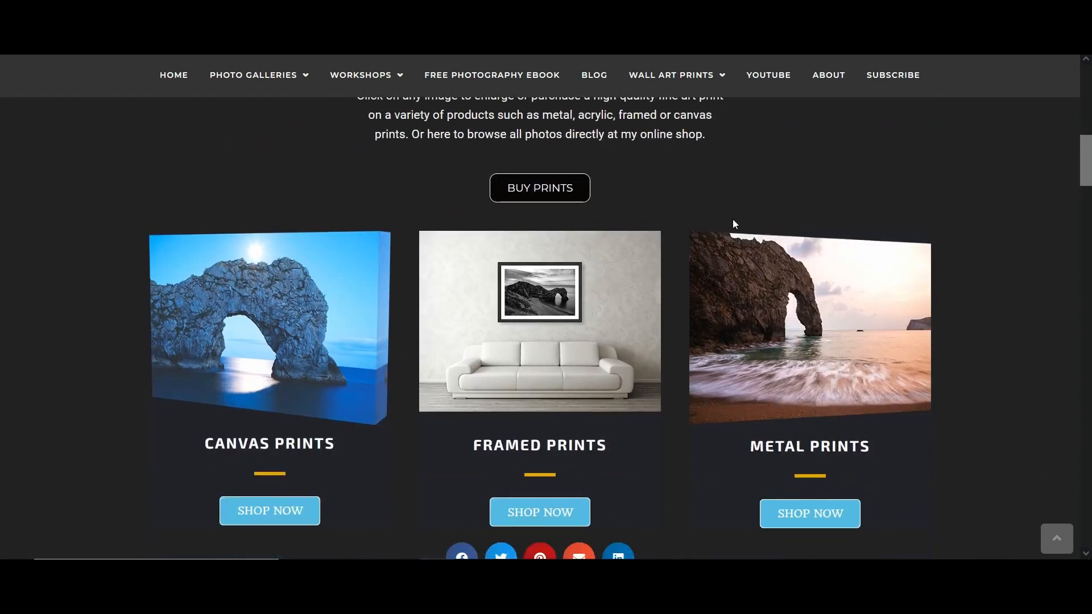
{"action": "scroll", "coordinate": [597, 519], "scroll_direction": "down", "scroll_amount": 1}
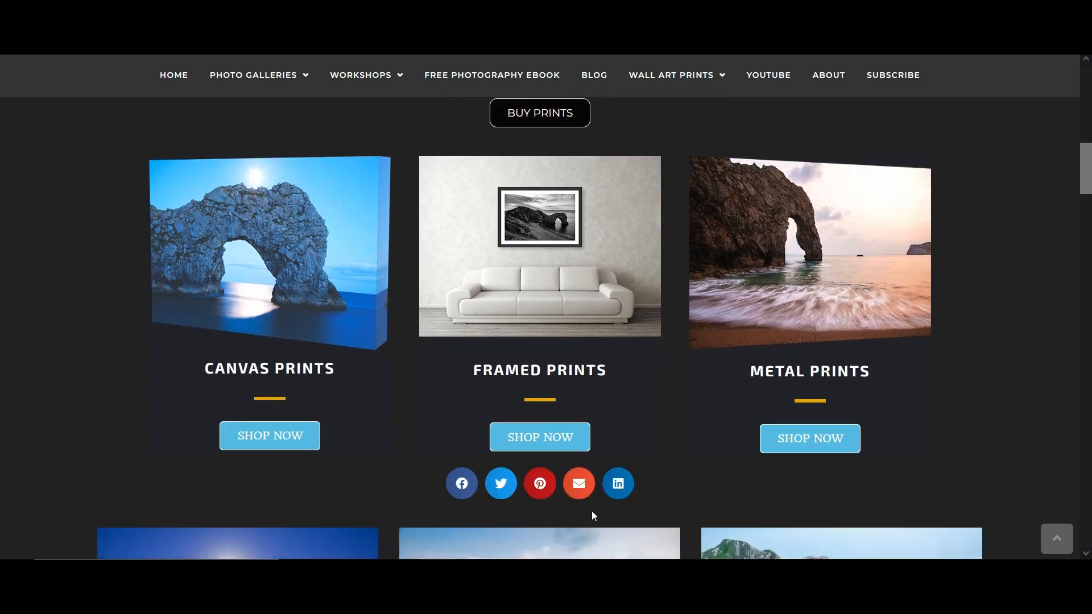
- Browse the gallery photos, enlarge the evening view of Durdle Door beach, page forward two images and close the viewer
{"action": "scroll", "coordinate": [592, 506], "scroll_direction": "down", "scroll_amount": 6}
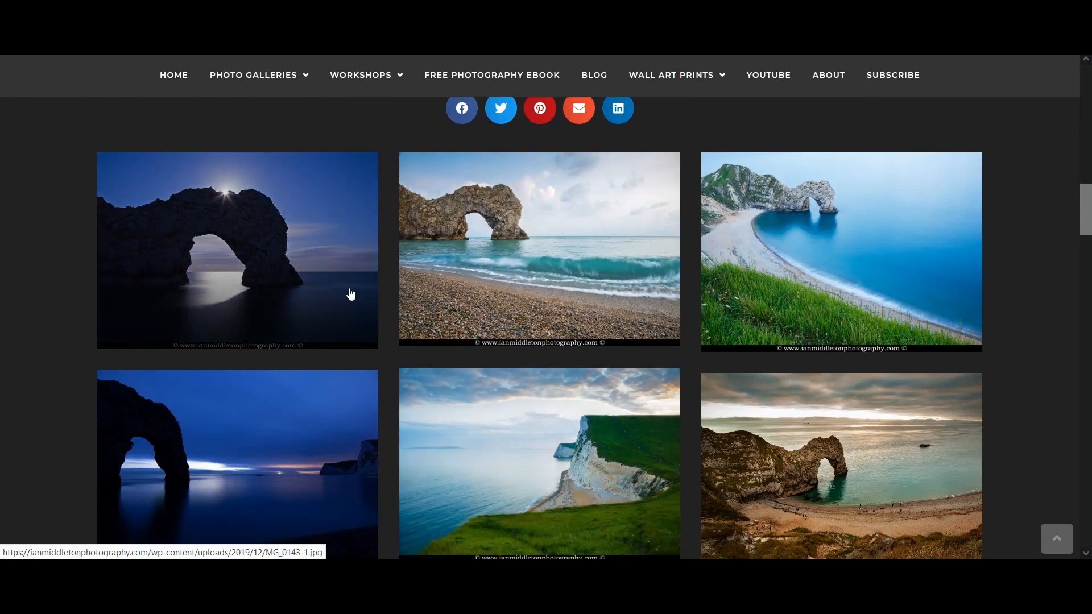
{"action": "scroll", "coordinate": [348, 294], "scroll_direction": "down", "scroll_amount": 3}
{"action": "scroll", "coordinate": [559, 307], "scroll_direction": "down", "scroll_amount": 8}
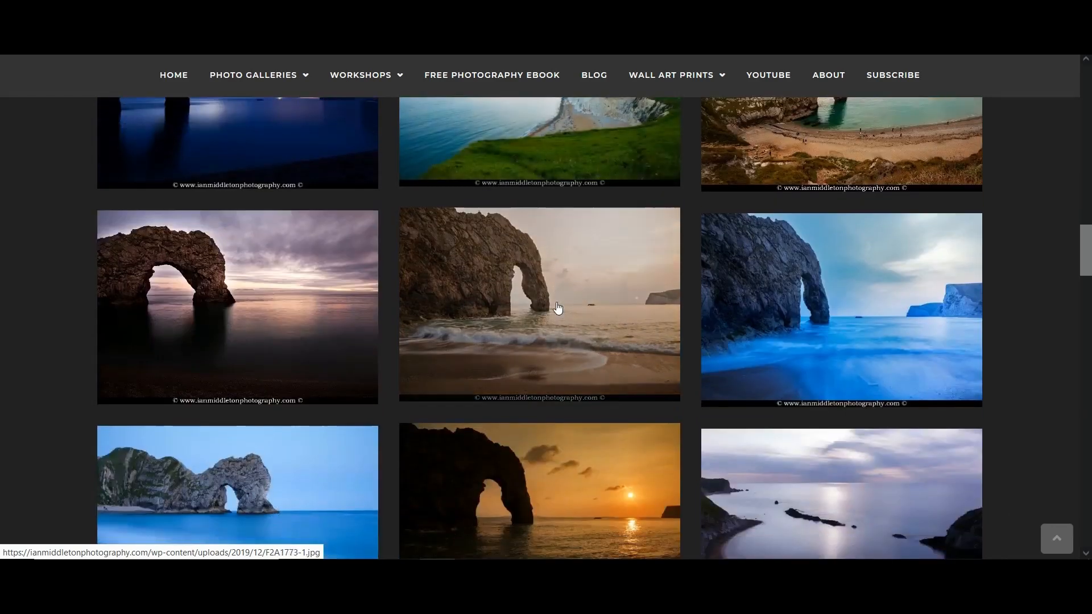
{"action": "scroll", "coordinate": [557, 308], "scroll_direction": "down", "scroll_amount": 5}
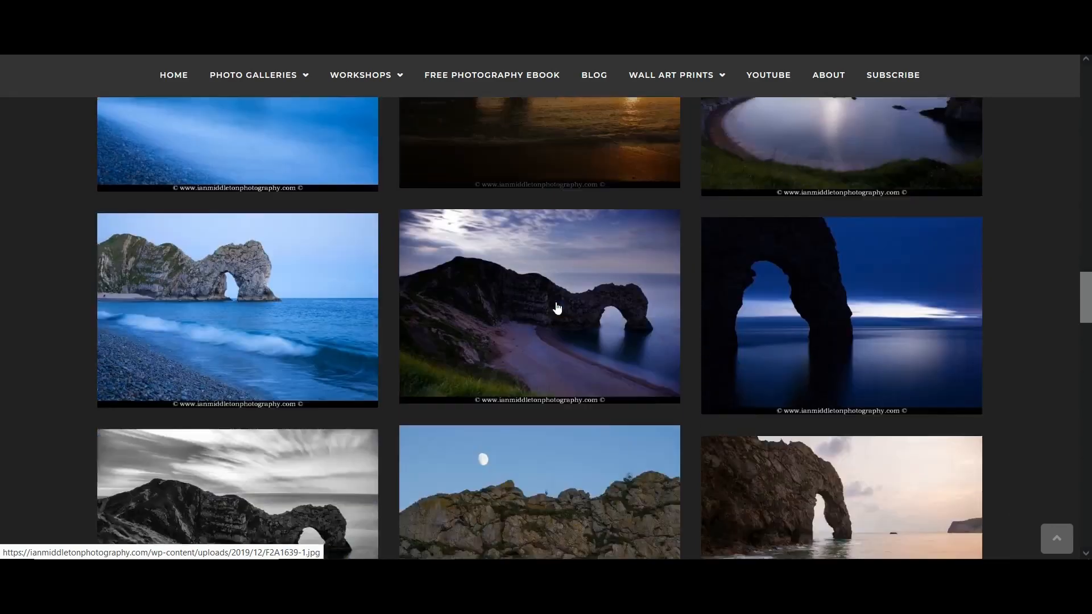
{"action": "left_click", "coordinate": [230, 306]}
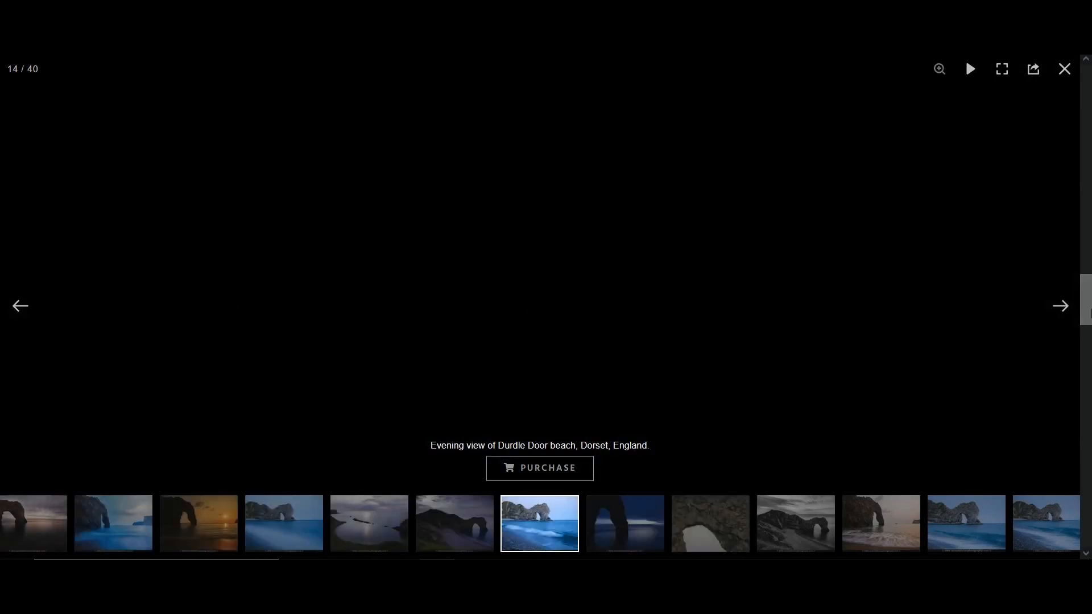
{"action": "left_click", "coordinate": [1061, 312]}
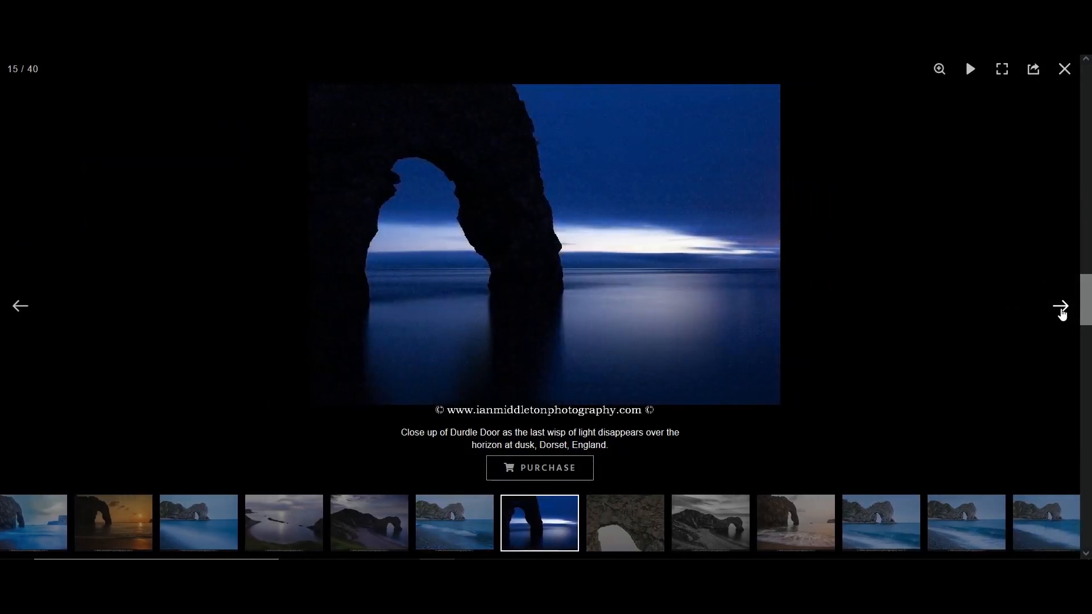
{"action": "left_click", "coordinate": [1061, 313]}
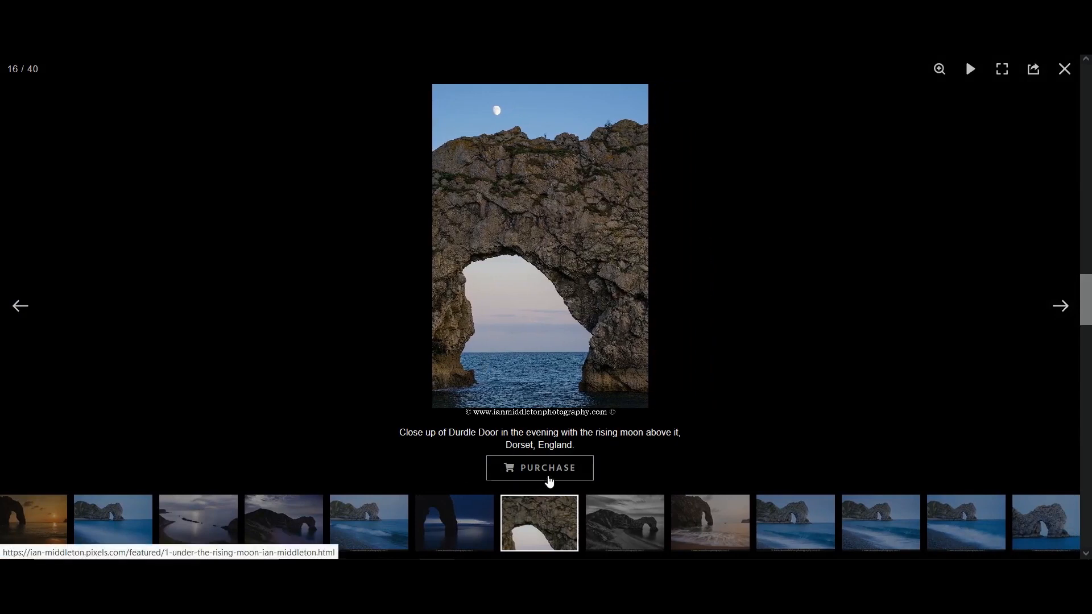
{"action": "left_click", "coordinate": [1064, 70]}
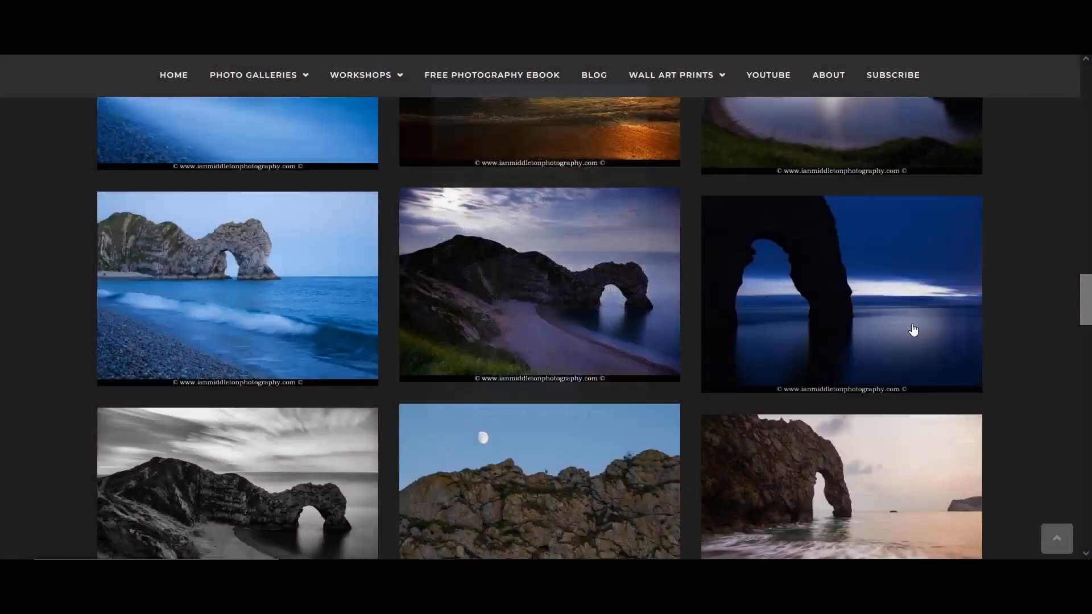
{"action": "scroll", "coordinate": [912, 330], "scroll_direction": "up", "scroll_amount": 15}
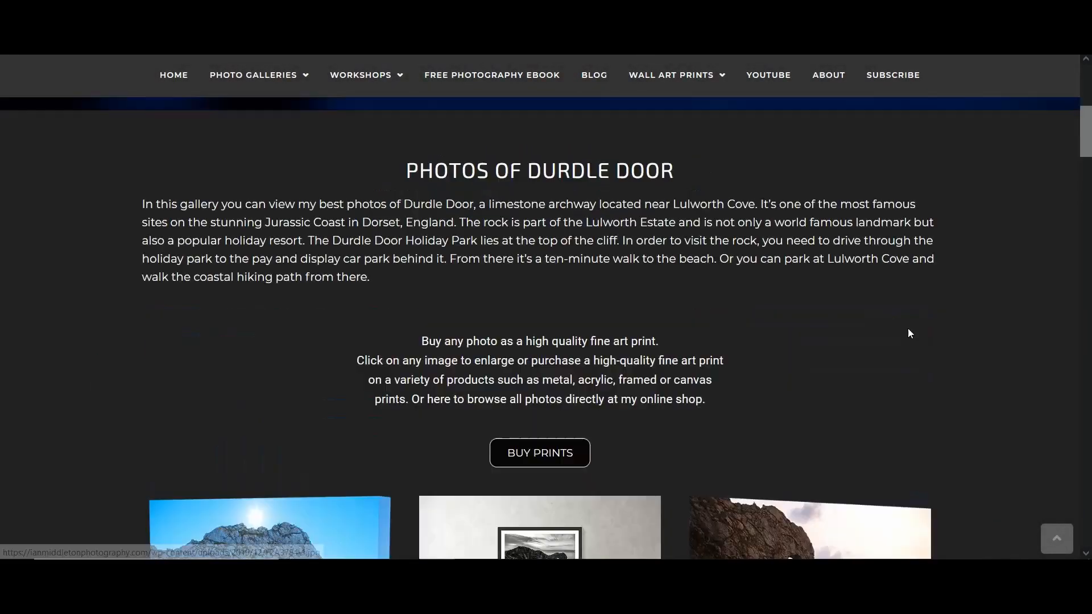
{"action": "scroll", "coordinate": [909, 330], "scroll_direction": "up", "scroll_amount": 2}
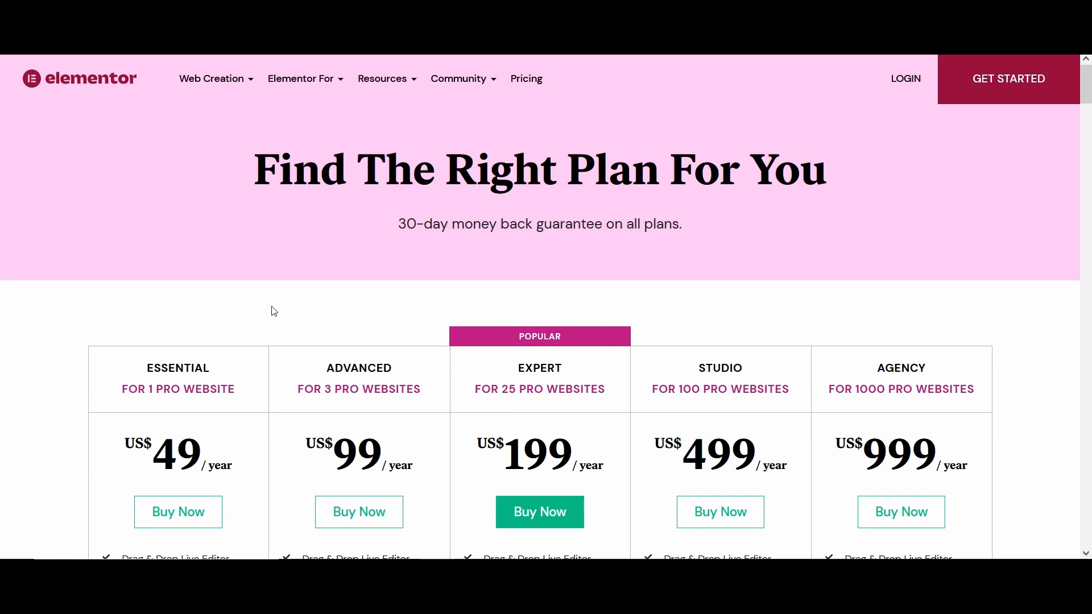
- Review the Elementor pricing plans from Essential to Agency, comparing their yearly prices and included features
{"action": "scroll", "coordinate": [274, 311], "scroll_direction": "down", "scroll_amount": 1}
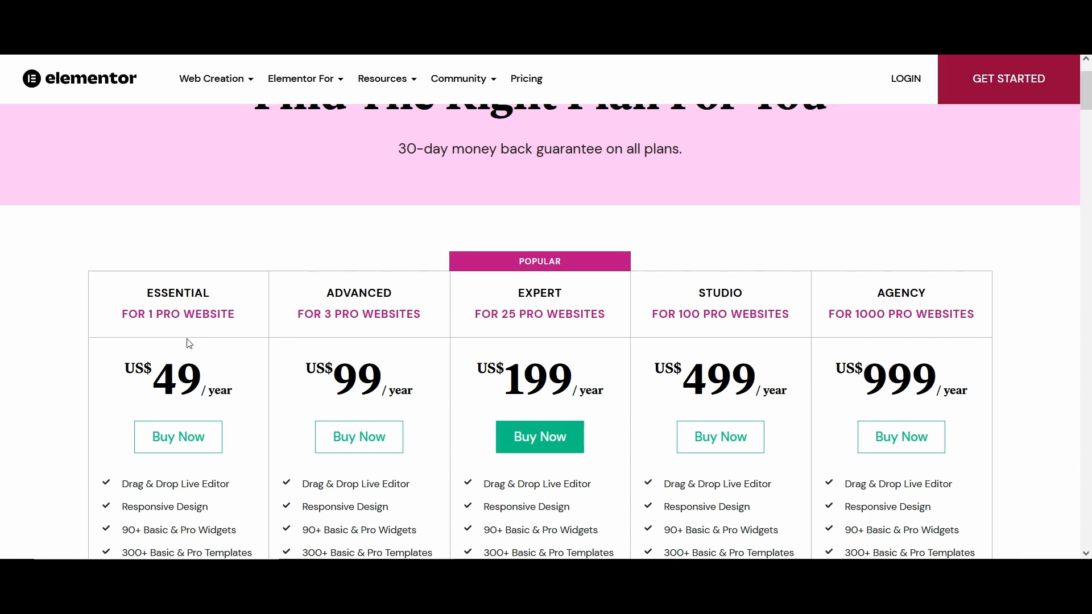
{"action": "scroll", "coordinate": [189, 344], "scroll_direction": "down", "scroll_amount": 1}
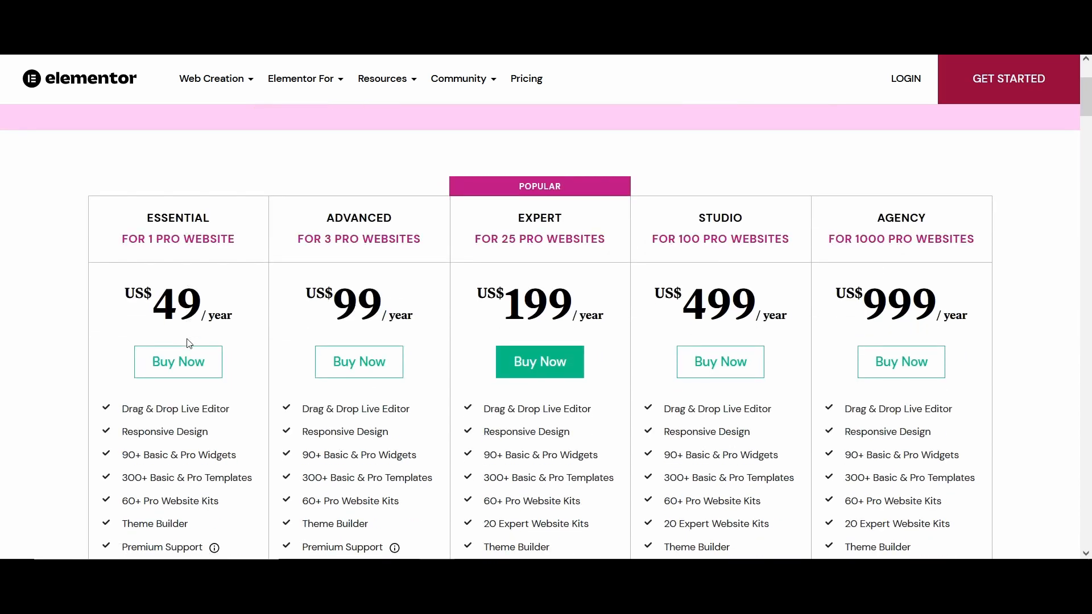
{"action": "scroll", "coordinate": [189, 344], "scroll_direction": "up", "scroll_amount": 2}
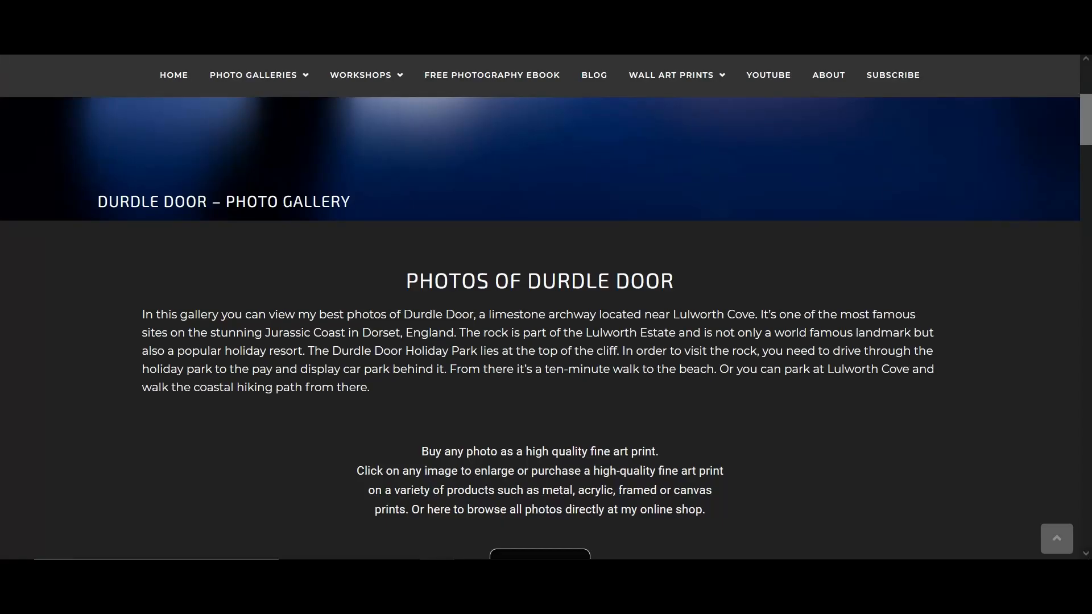
{"action": "key", "text": "ctrl+l"}
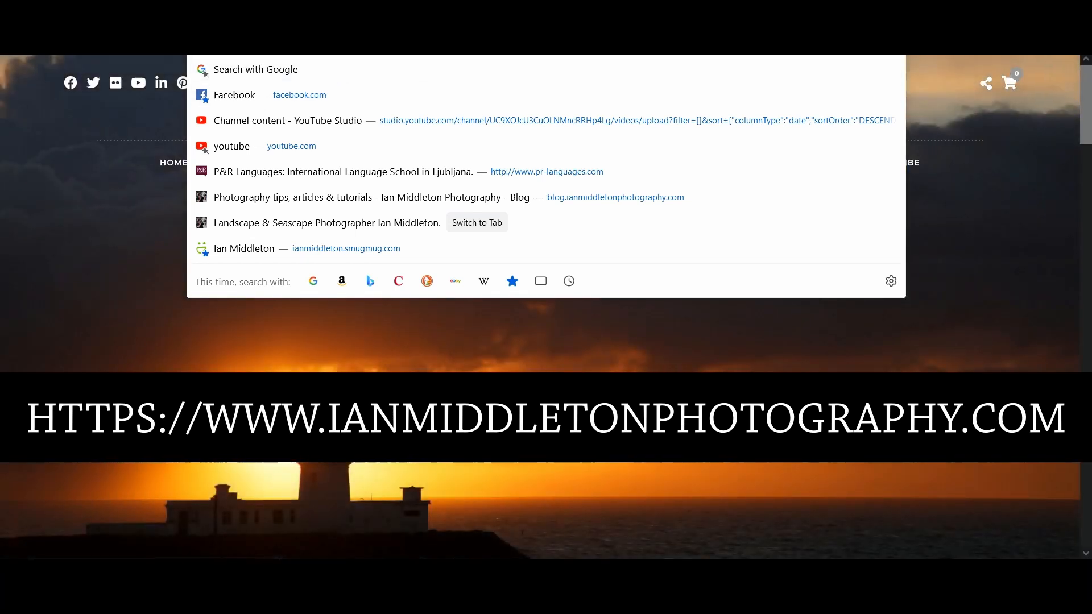
{"action": "key", "text": "Escape"}
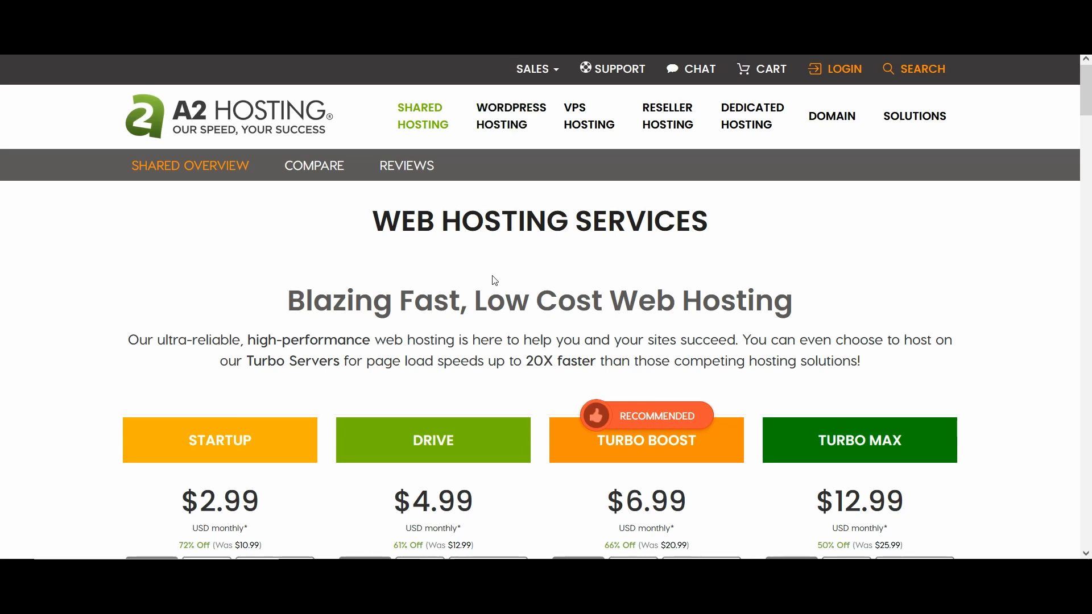
- Examine the A2 Hosting shared hosting plans, comparing prices and what the Startup plan includes
{"action": "scroll", "coordinate": [494, 281], "scroll_direction": "down", "scroll_amount": 4}
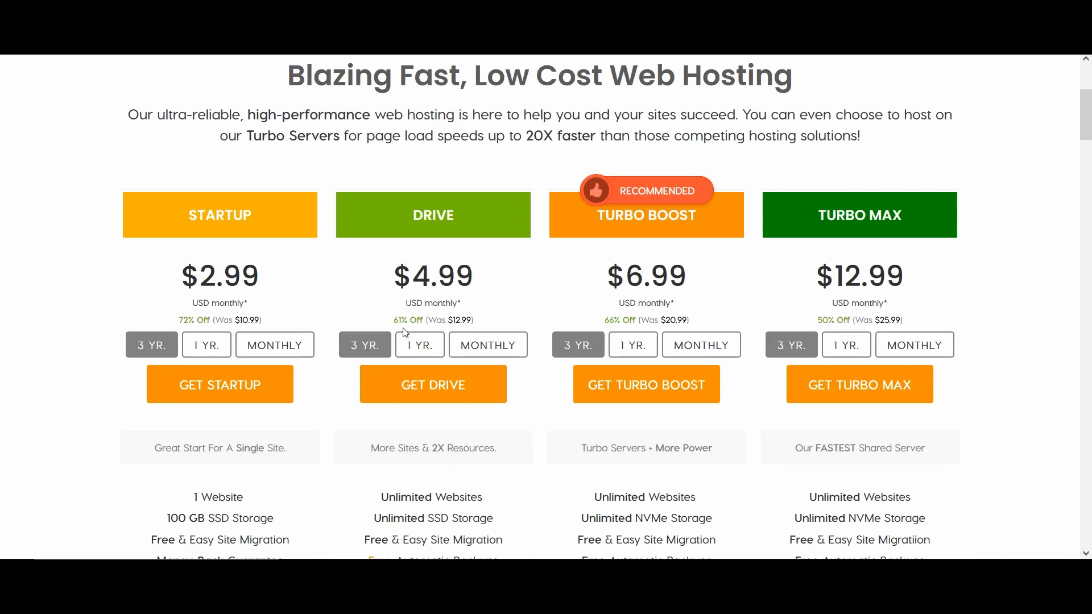
{"action": "scroll", "coordinate": [410, 321], "scroll_direction": "up", "scroll_amount": 4}
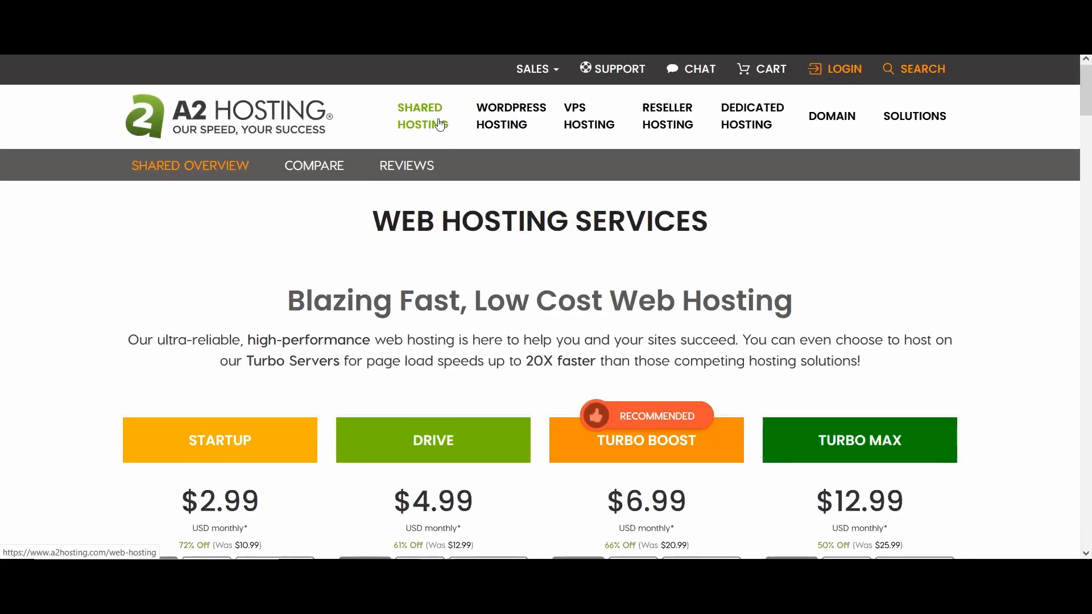
{"action": "scroll", "coordinate": [354, 284], "scroll_direction": "down", "scroll_amount": 5}
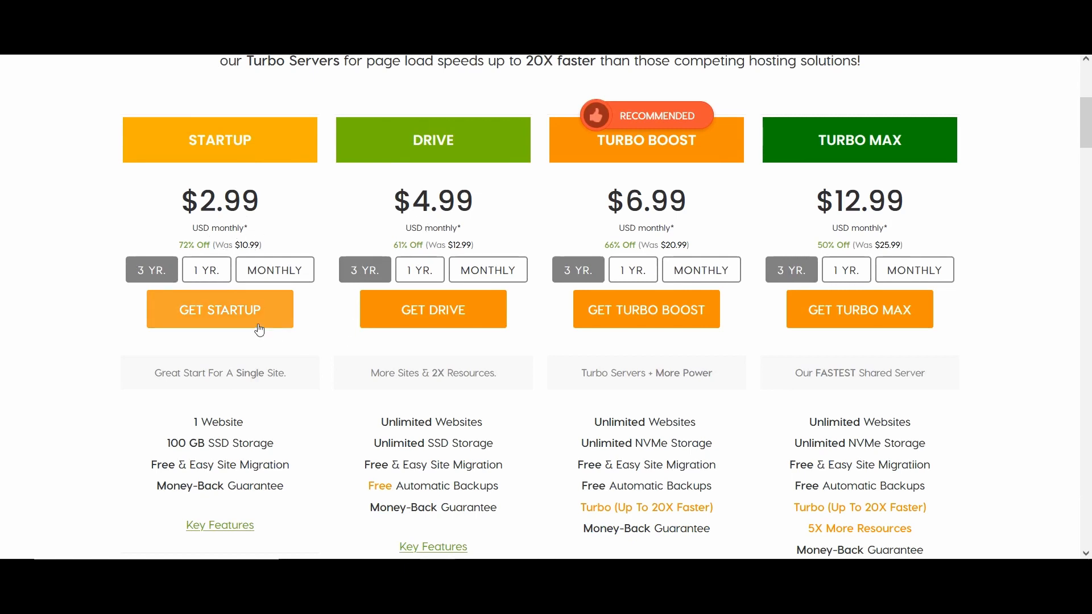
{"action": "scroll", "coordinate": [210, 361], "scroll_direction": "down", "scroll_amount": 1}
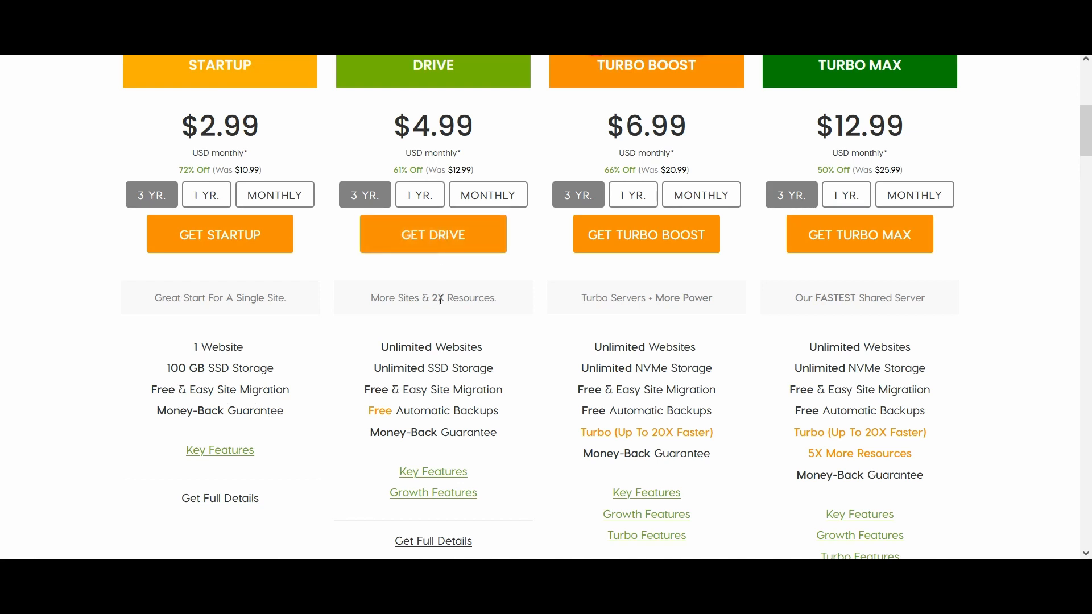
- Examine the Drive plan's price and feature list alongside the other shared hosting plans
{"action": "scroll", "coordinate": [438, 245], "scroll_direction": "up", "scroll_amount": 1}
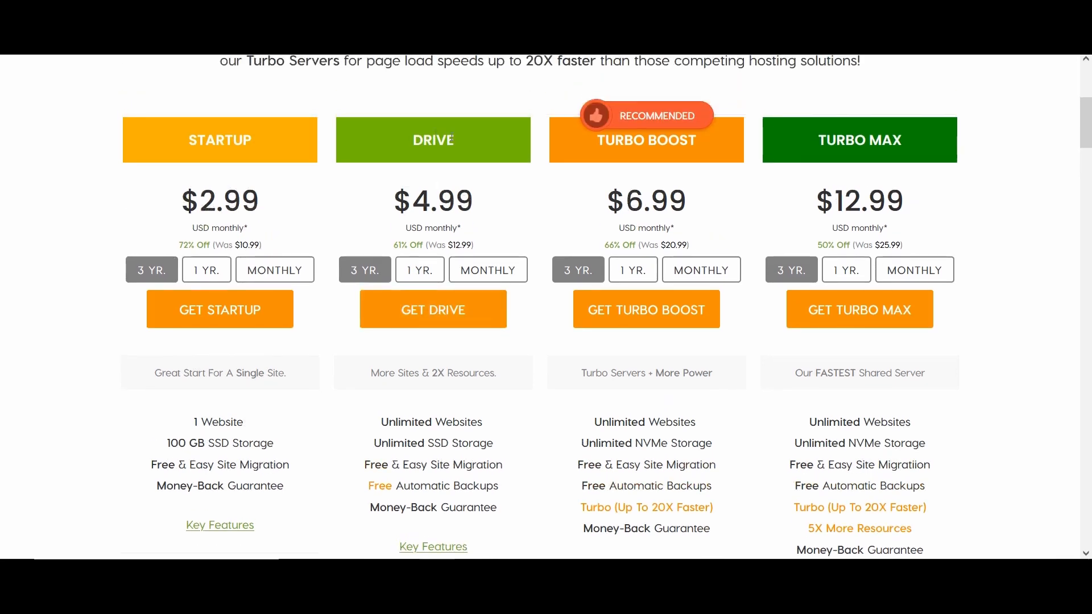
{"action": "left_click_drag", "start_coordinate": [456, 138], "coordinate": [422, 140]}
{"action": "left_click", "coordinate": [466, 163]}
{"action": "scroll", "coordinate": [367, 381], "scroll_direction": "down", "scroll_amount": 1}
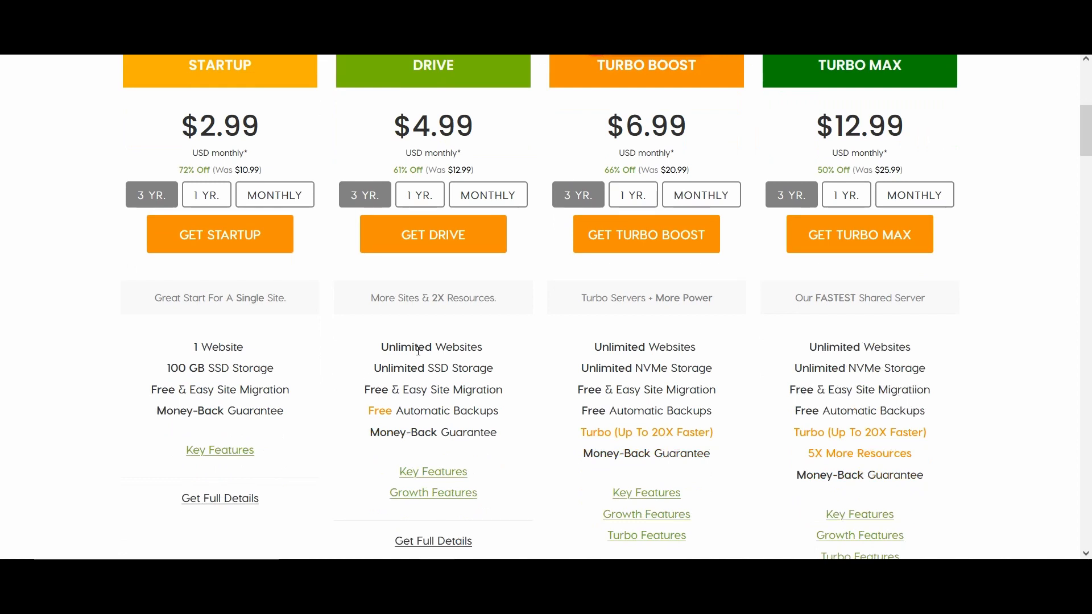
{"action": "scroll", "coordinate": [419, 351], "scroll_direction": "down", "scroll_amount": 1}
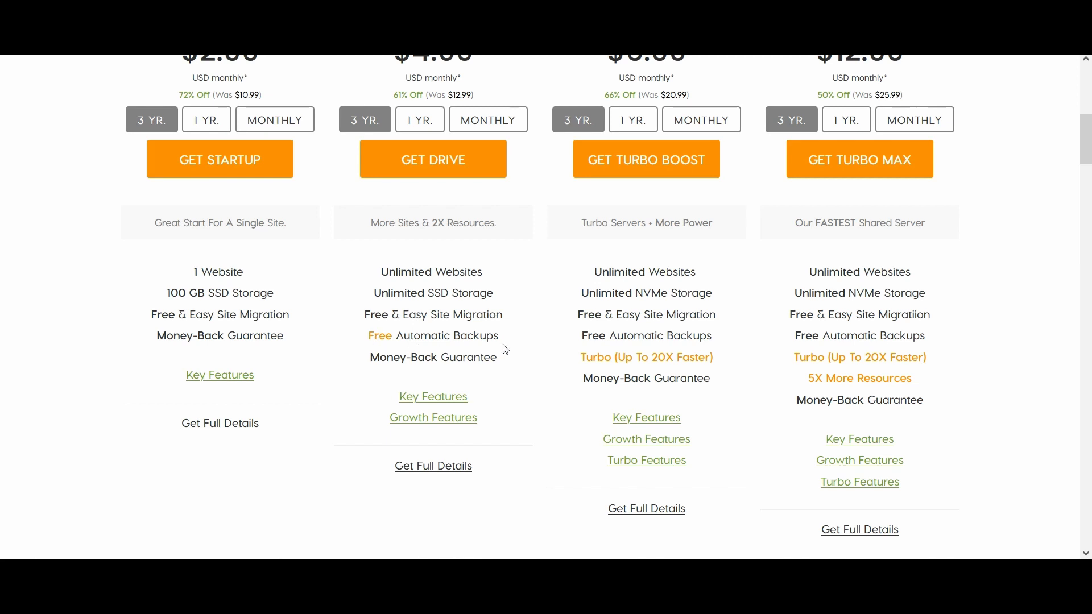
- Highlight the Drive plan's free automatic backups entry and compare the feature lists and prices of the shared hosting plans
{"action": "left_click_drag", "start_coordinate": [500, 337], "coordinate": [369, 336]}
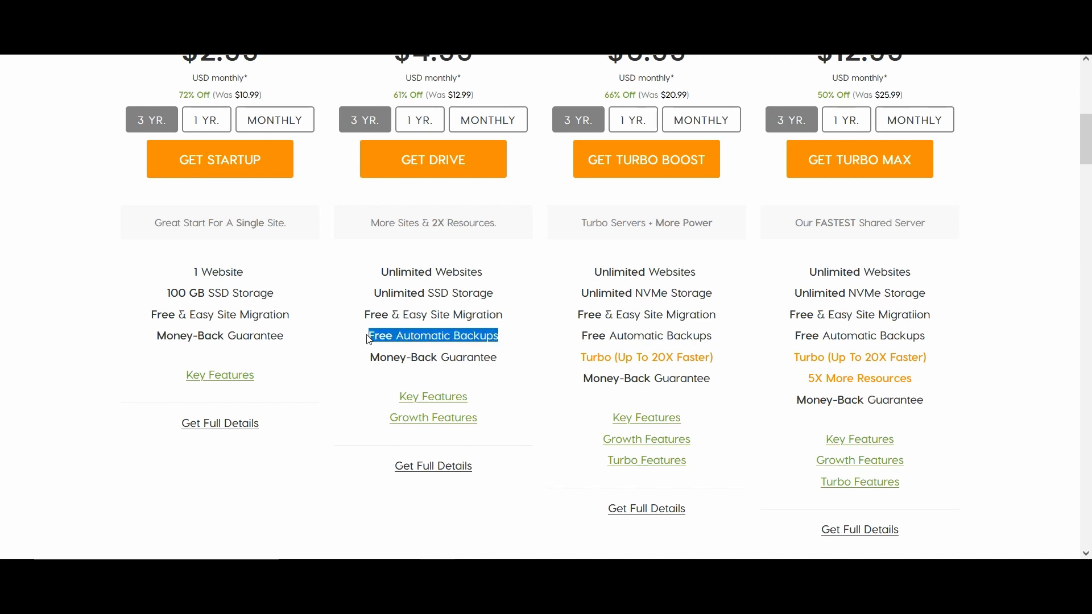
{"action": "scroll", "coordinate": [339, 415], "scroll_direction": "up", "scroll_amount": 1}
{"action": "scroll", "coordinate": [344, 416], "scroll_direction": "up", "scroll_amount": 1}
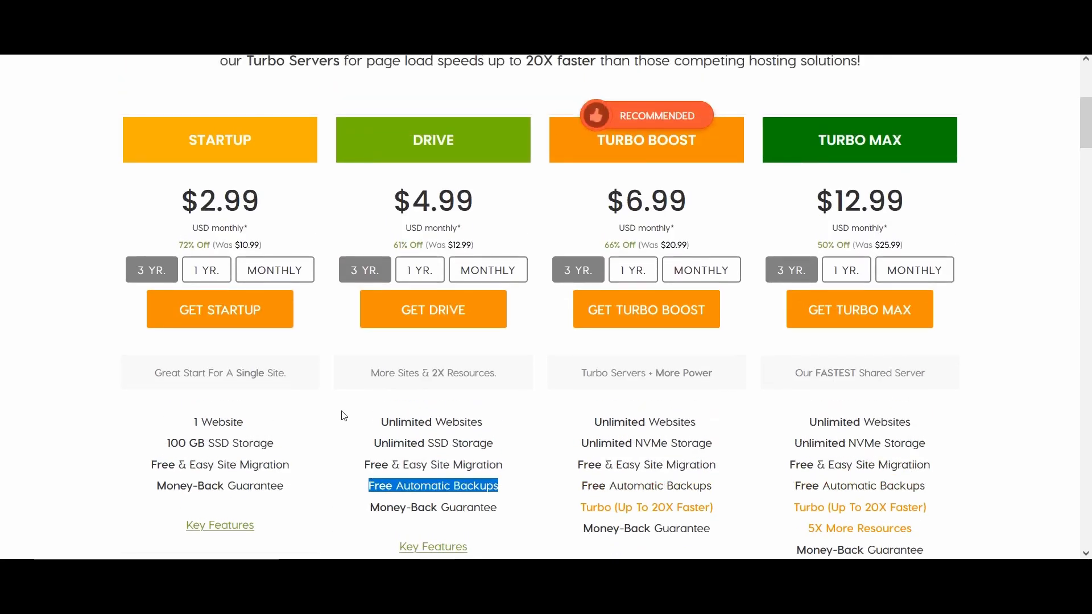
{"action": "scroll", "coordinate": [344, 416], "scroll_direction": "down", "scroll_amount": 2}
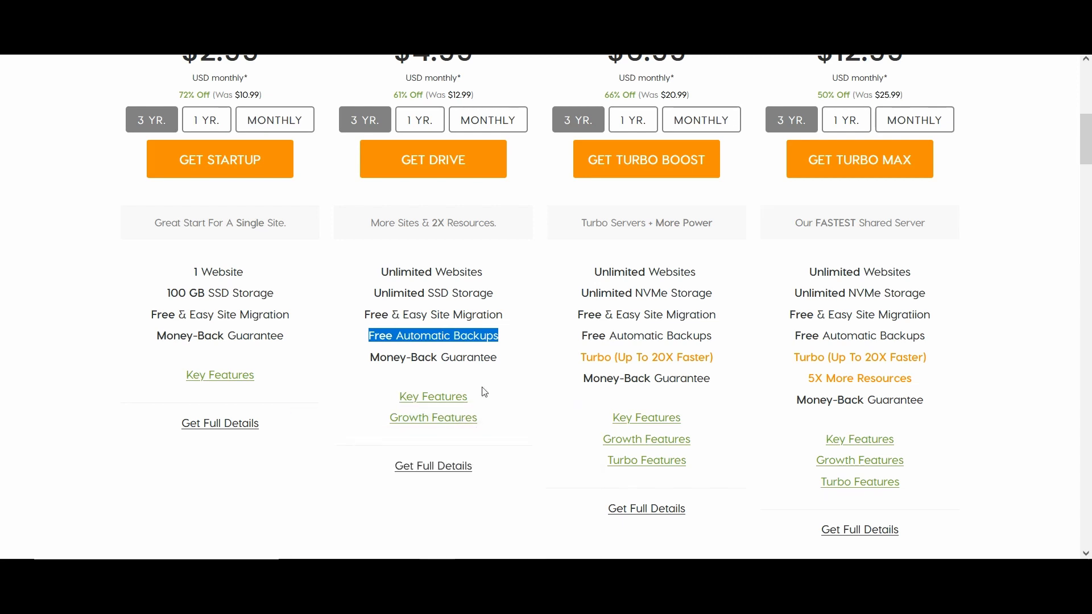
{"action": "scroll", "coordinate": [535, 296], "scroll_direction": "up", "scroll_amount": 5}
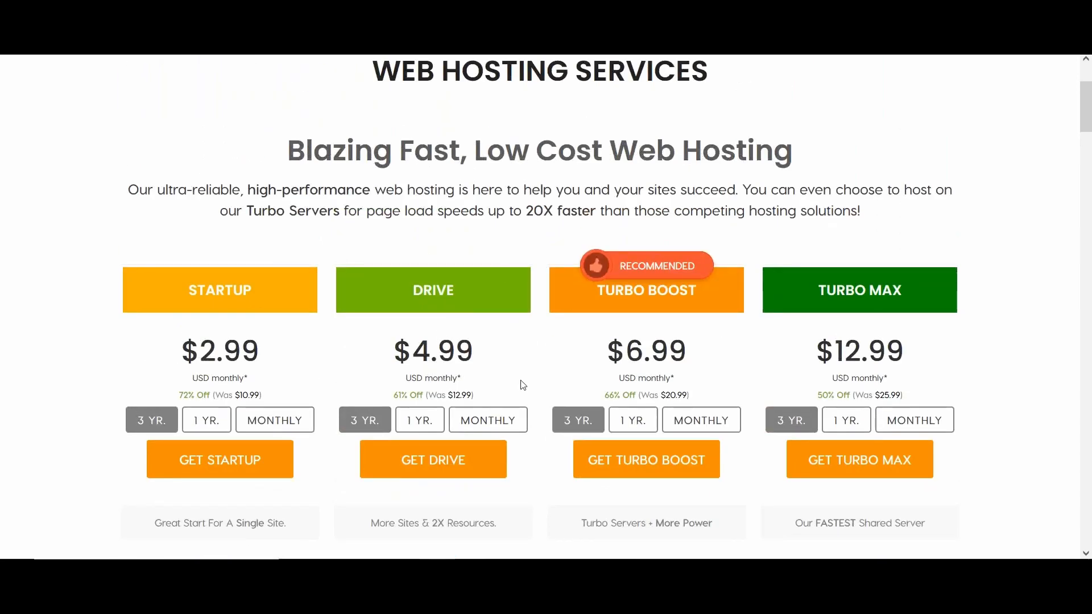
{"action": "scroll", "coordinate": [521, 388], "scroll_direction": "up", "scroll_amount": 3}
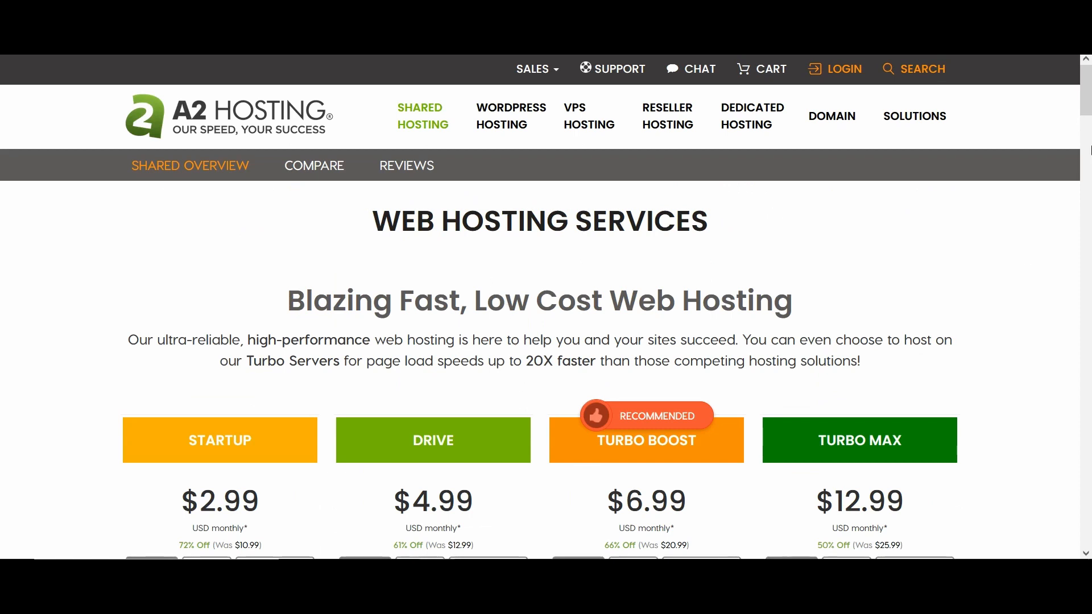
- Open the domain registration page and search for the availability of ianmidphotography
{"action": "left_click", "coordinate": [835, 115]}
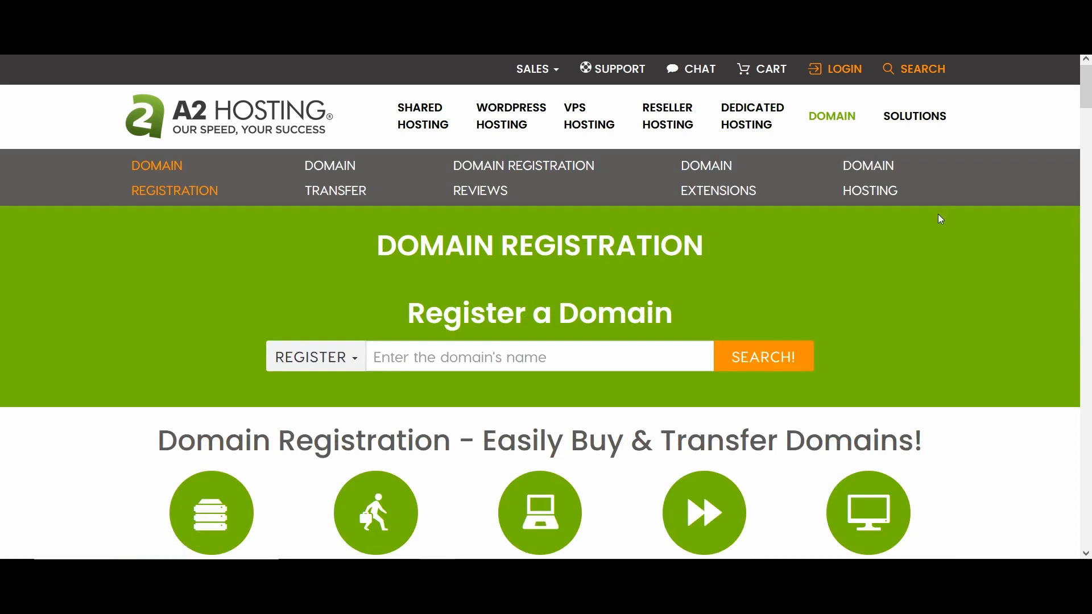
{"action": "left_click", "coordinate": [432, 358]}
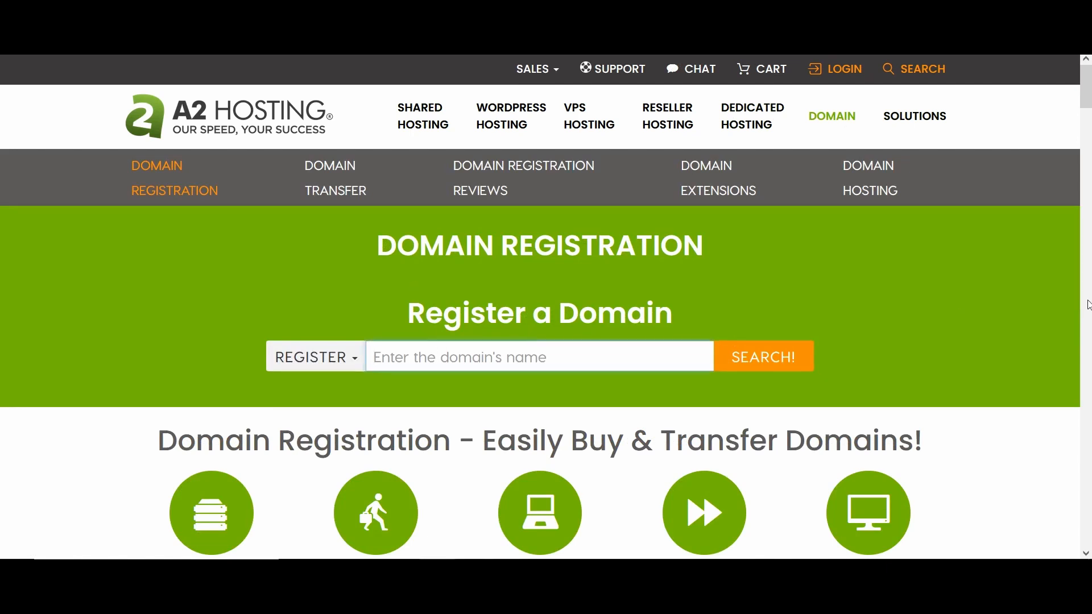
{"action": "scroll", "coordinate": [1027, 307], "scroll_direction": "down", "scroll_amount": 1}
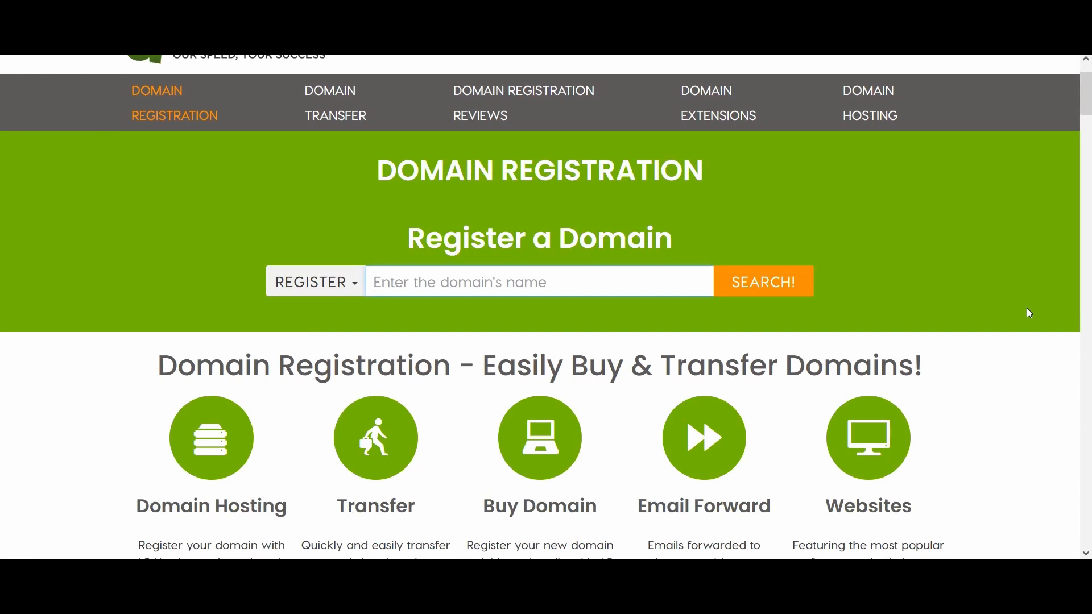
{"action": "left_click", "coordinate": [406, 282]}
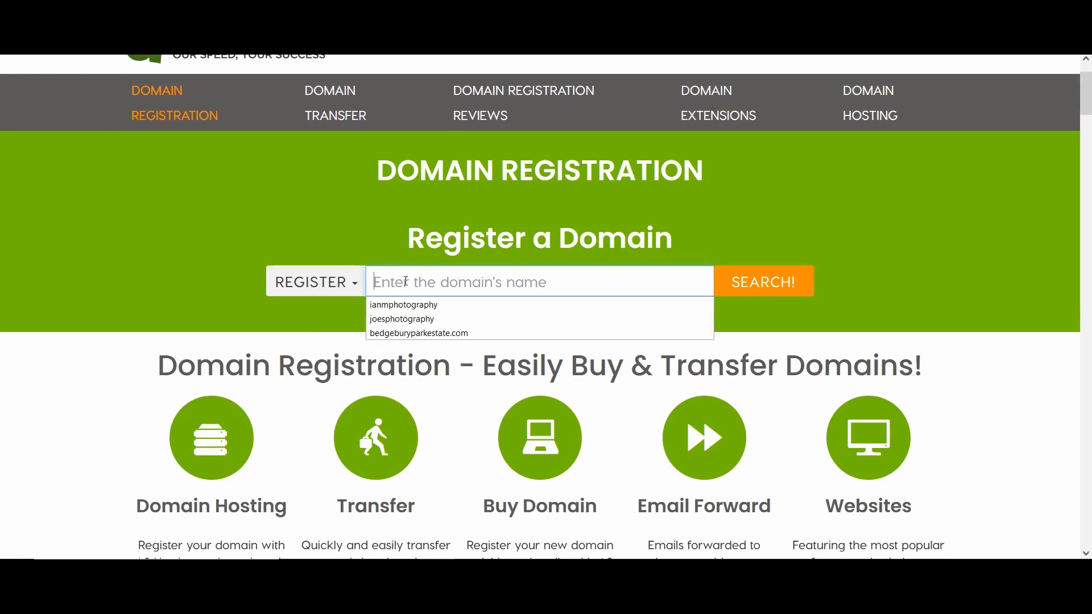
{"action": "type", "text": "ian"}
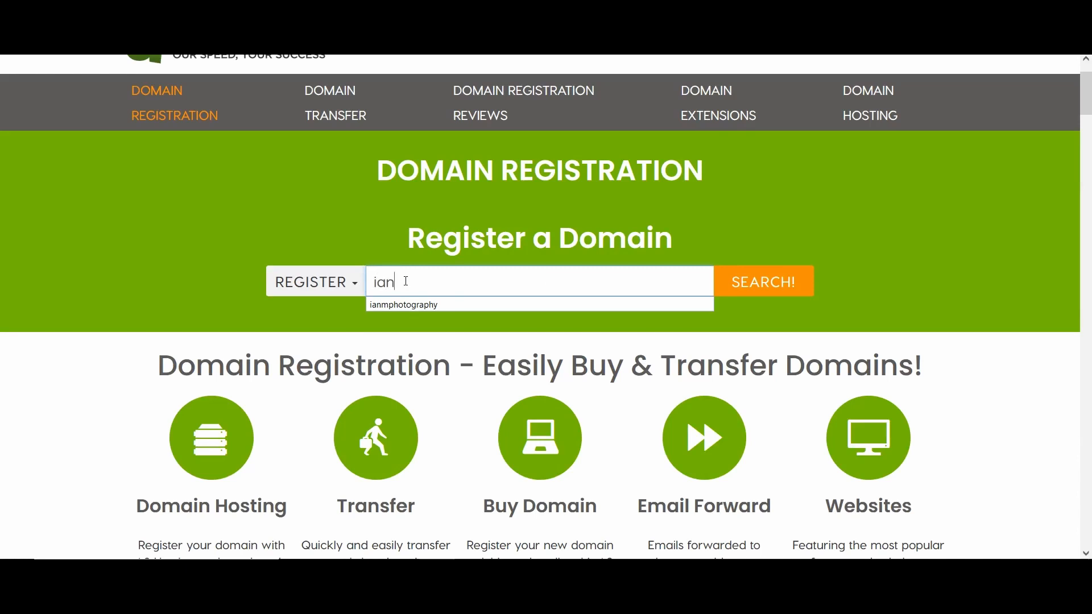
{"action": "type", "text": "mid"}
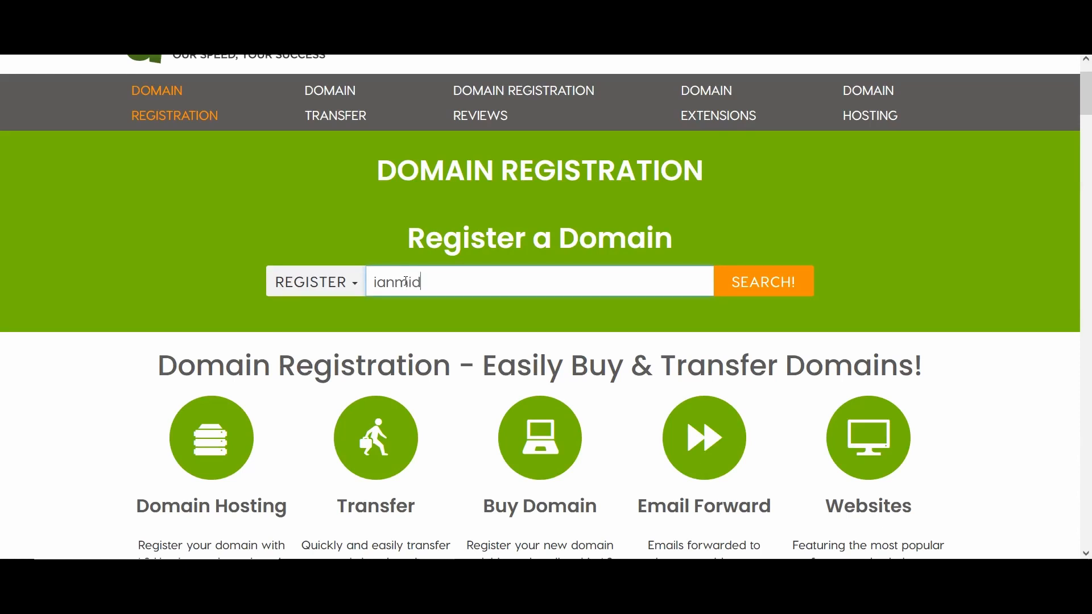
{"action": "type", "text": "photography"}
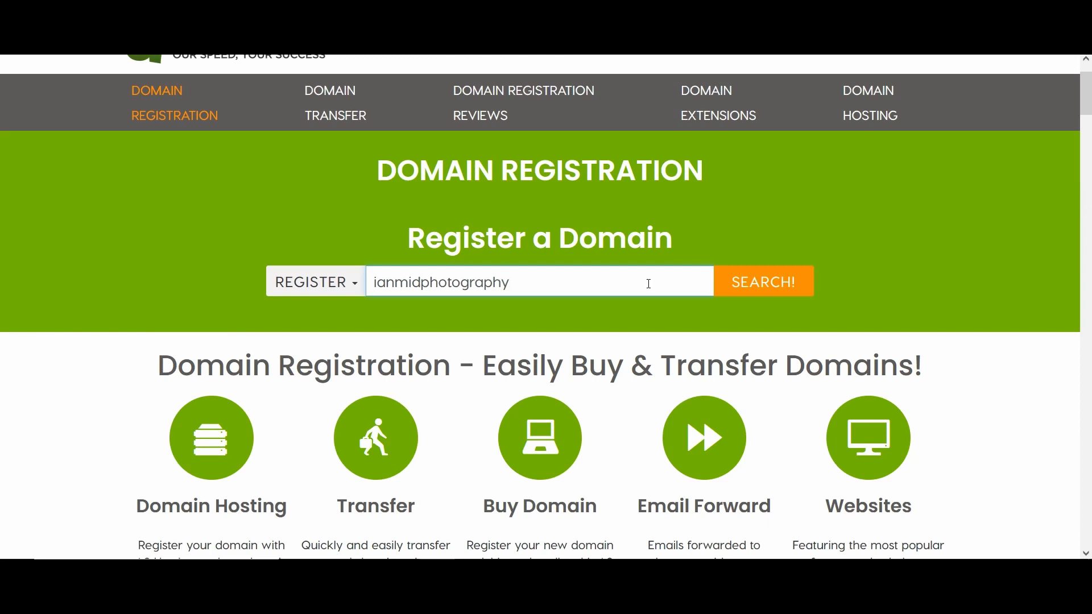
{"action": "left_click", "coordinate": [760, 282]}
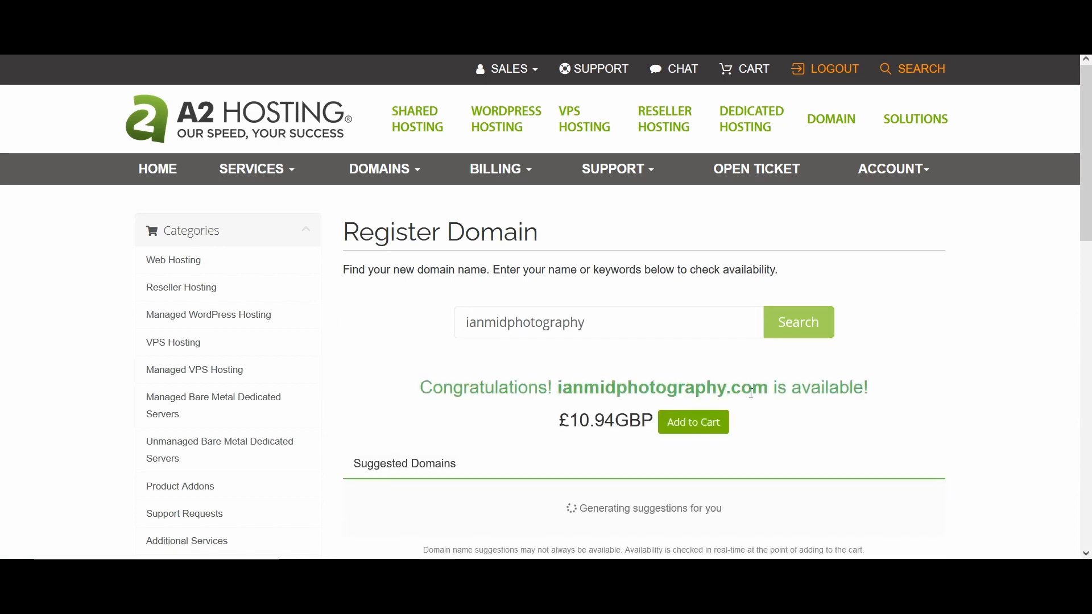
- Review the suggested domains and their prices, and check the availability of ianmidphotography.co.uk
{"action": "scroll", "coordinate": [821, 421], "scroll_direction": "down", "scroll_amount": 3}
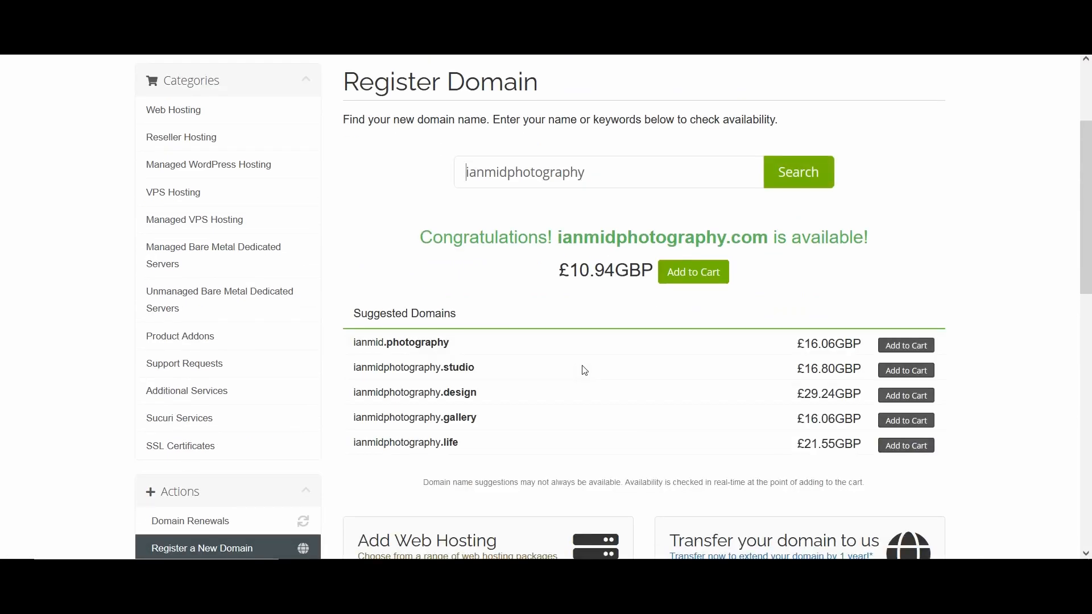
{"action": "left_click", "coordinate": [632, 174]}
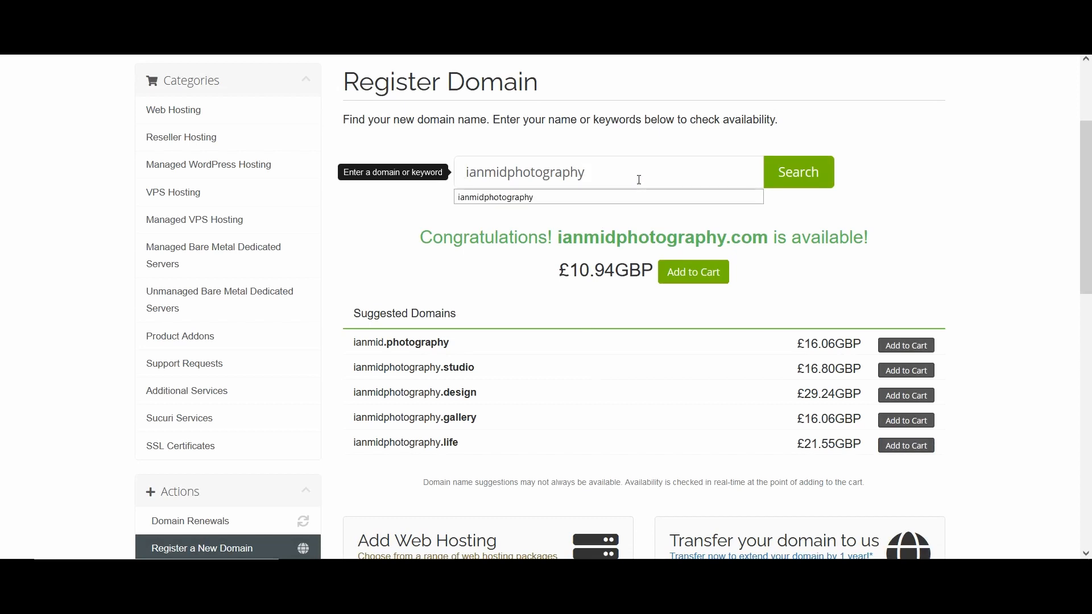
{"action": "type", "text": ".co.uk"}
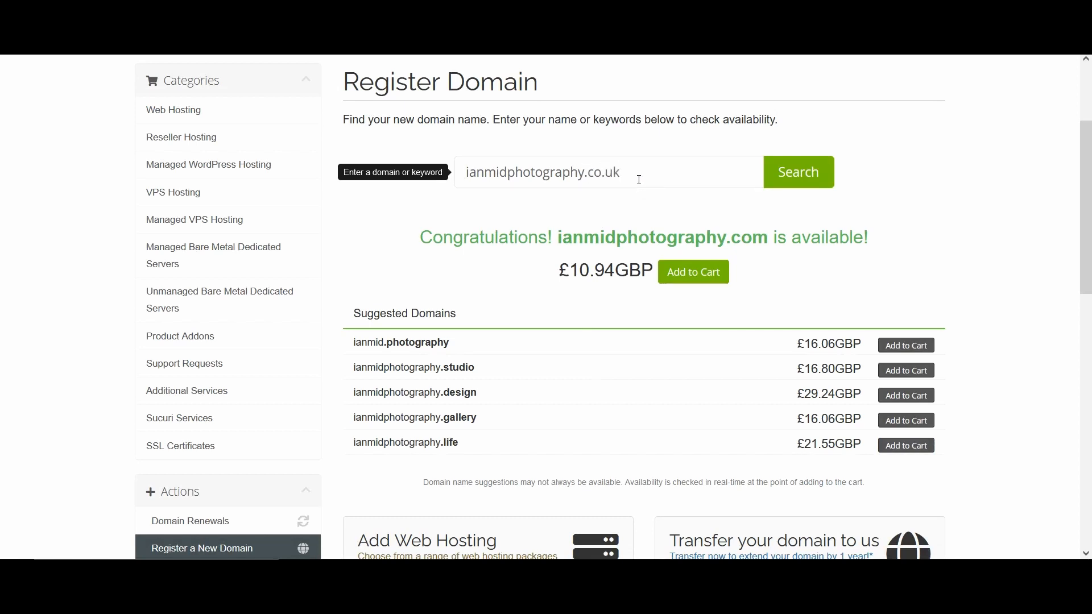
{"action": "key", "text": "Return"}
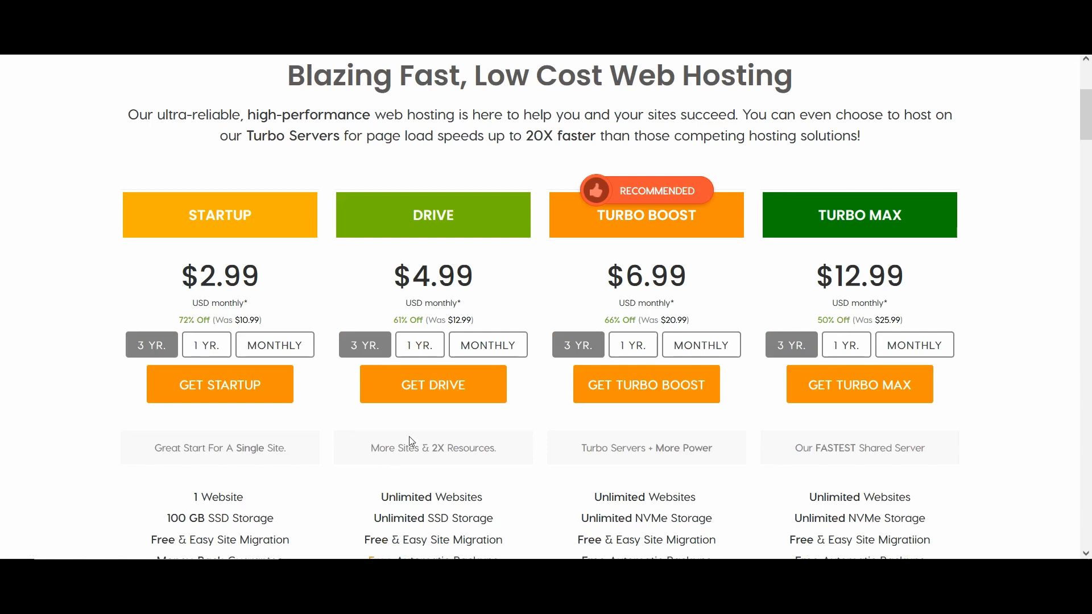
- Start an order for the Drive hosting plan and choose to register a new domain with it
{"action": "left_click", "coordinate": [434, 387]}
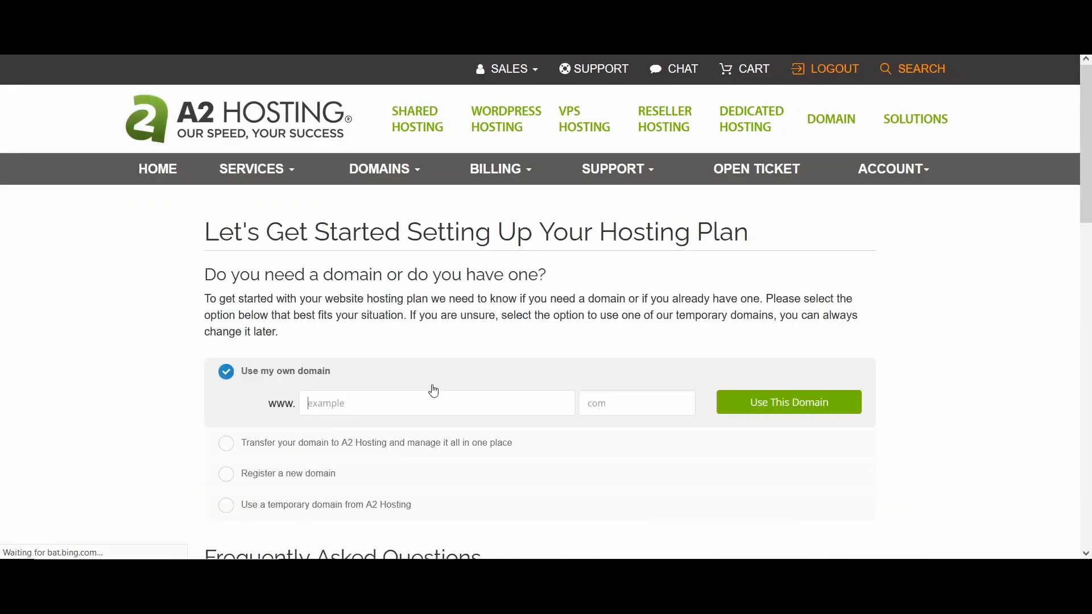
{"action": "scroll", "coordinate": [434, 390], "scroll_direction": "down", "scroll_amount": 3}
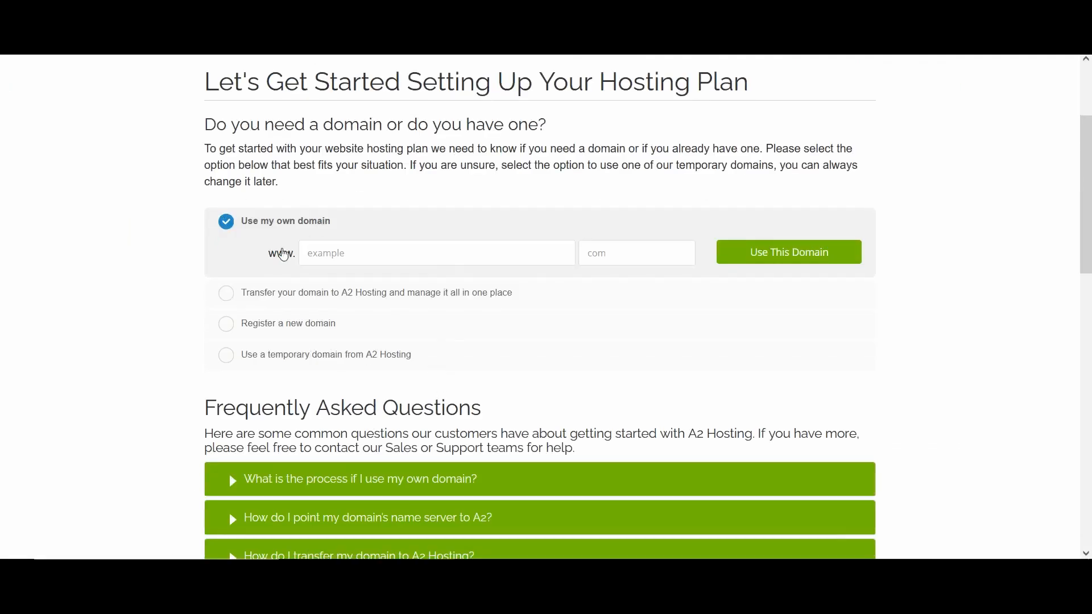
{"action": "left_click", "coordinate": [312, 252]}
{"action": "left_click", "coordinate": [253, 329]}
- Check the availability of ianmidphotography with the .com extension and continue the hosting order with that domain
{"action": "left_click", "coordinate": [415, 313]}
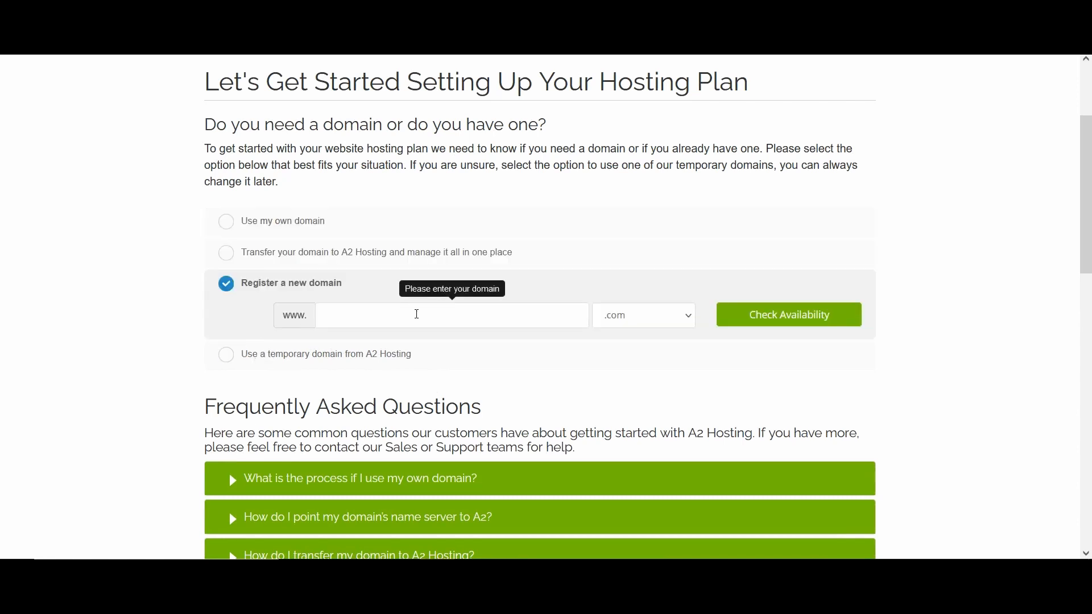
{"action": "type", "text": "ianmidphotography"}
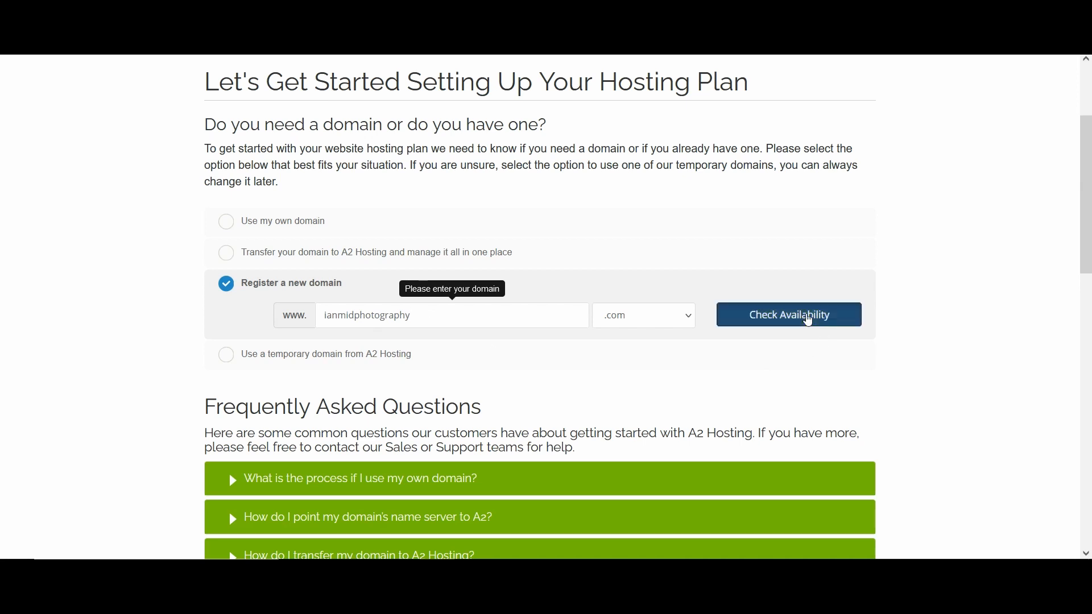
{"action": "left_click", "coordinate": [808, 316]}
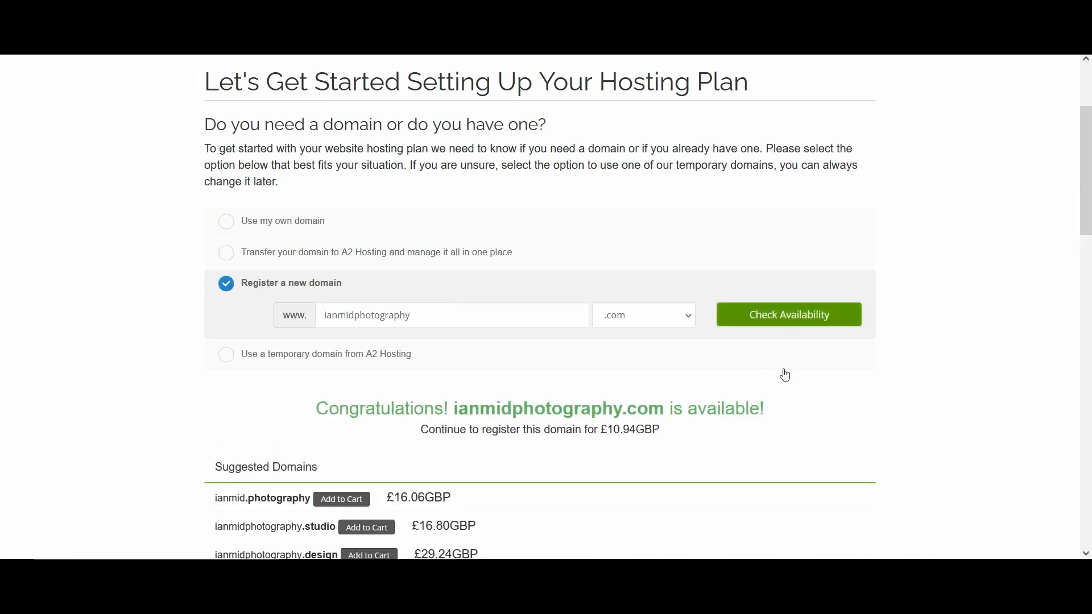
{"action": "scroll", "coordinate": [786, 376], "scroll_direction": "down", "scroll_amount": 5}
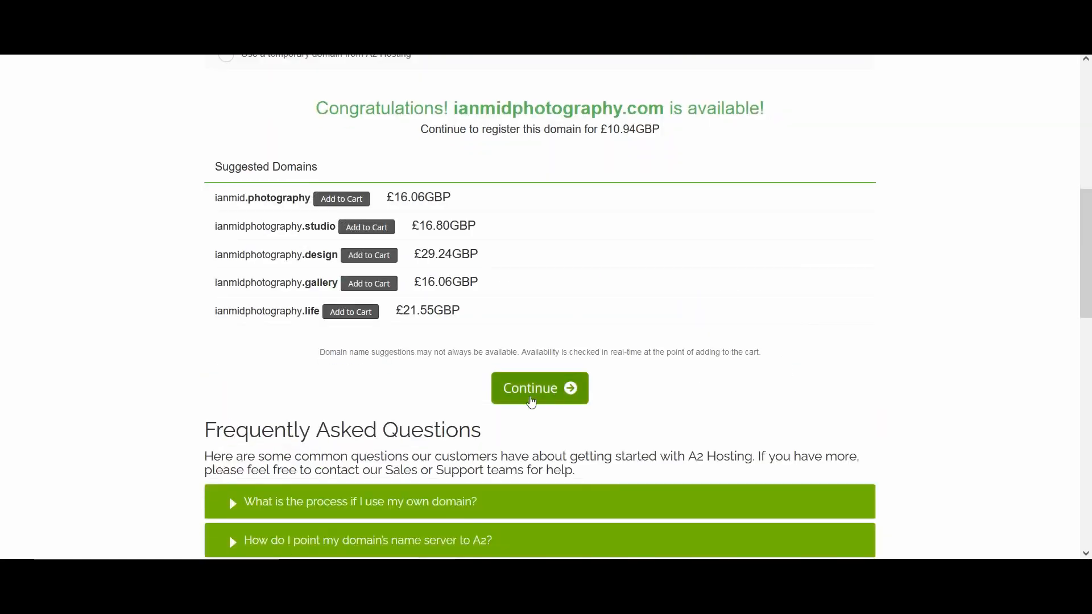
{"action": "left_click", "coordinate": [540, 389]}
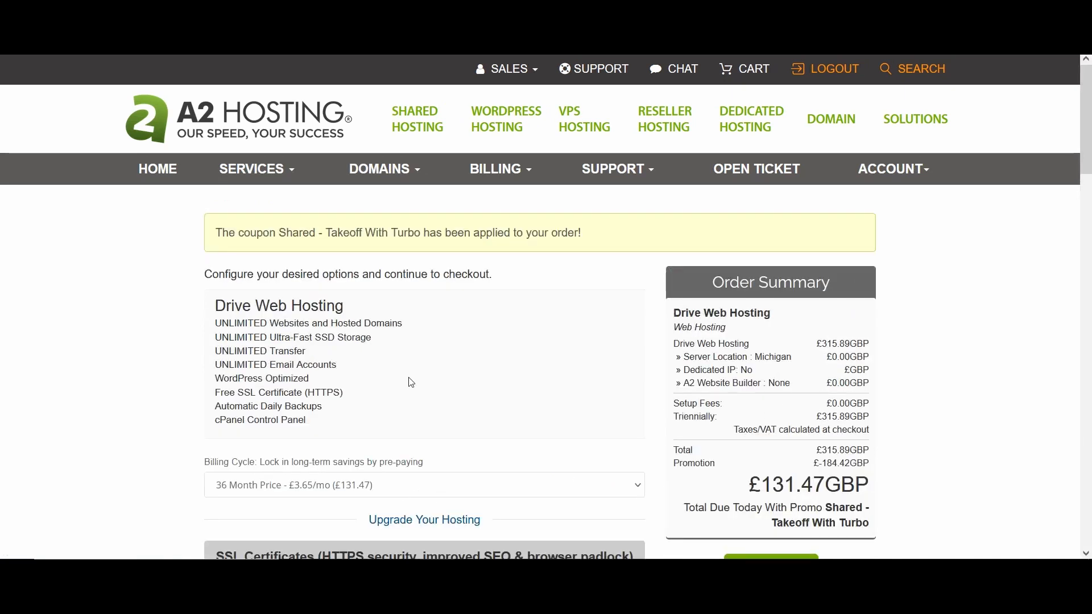
- Review the Drive order's summary and upgrade offers, and set the server location to Amsterdam (Europe)
{"action": "scroll", "coordinate": [411, 382], "scroll_direction": "down", "scroll_amount": 3}
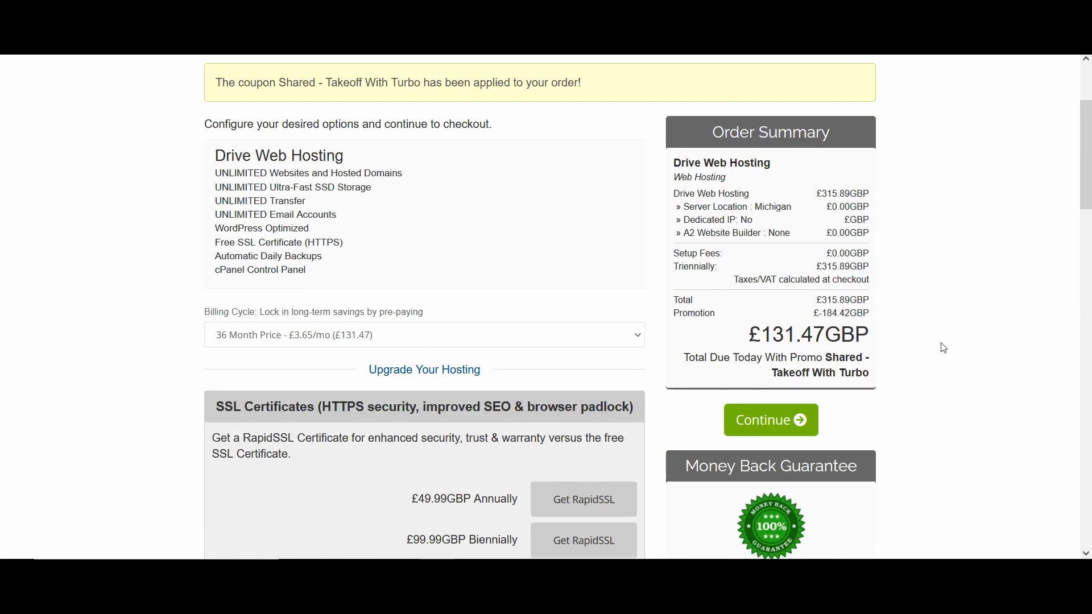
{"action": "scroll", "coordinate": [942, 347], "scroll_direction": "down", "scroll_amount": 3}
{"action": "scroll", "coordinate": [944, 347], "scroll_direction": "down", "scroll_amount": 3}
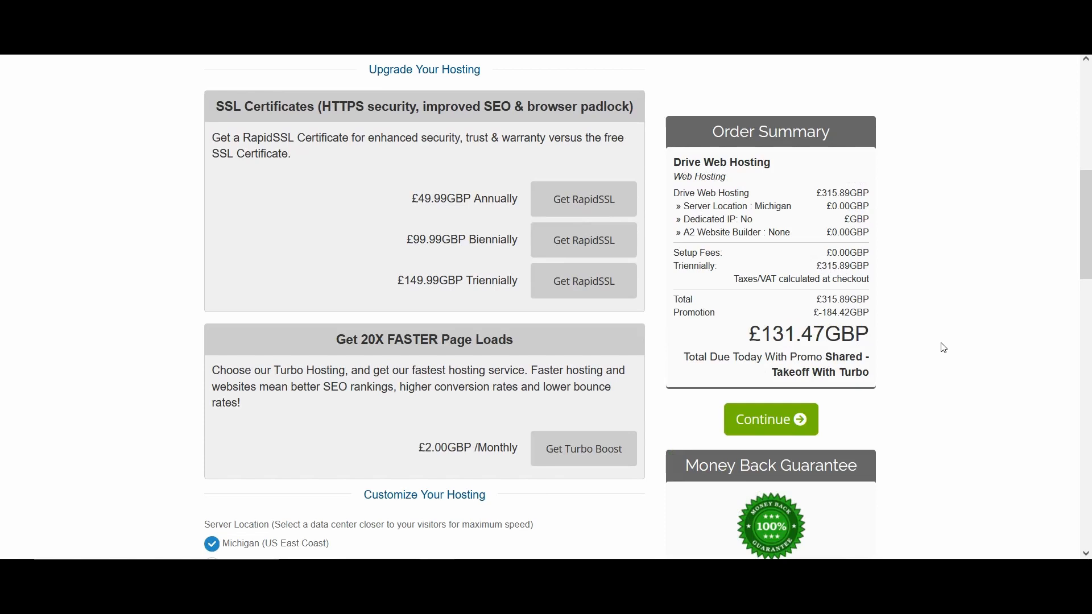
{"action": "scroll", "coordinate": [944, 347], "scroll_direction": "up", "scroll_amount": 9}
{"action": "scroll", "coordinate": [938, 347], "scroll_direction": "down", "scroll_amount": 9}
{"action": "scroll", "coordinate": [938, 347], "scroll_direction": "down", "scroll_amount": 3}
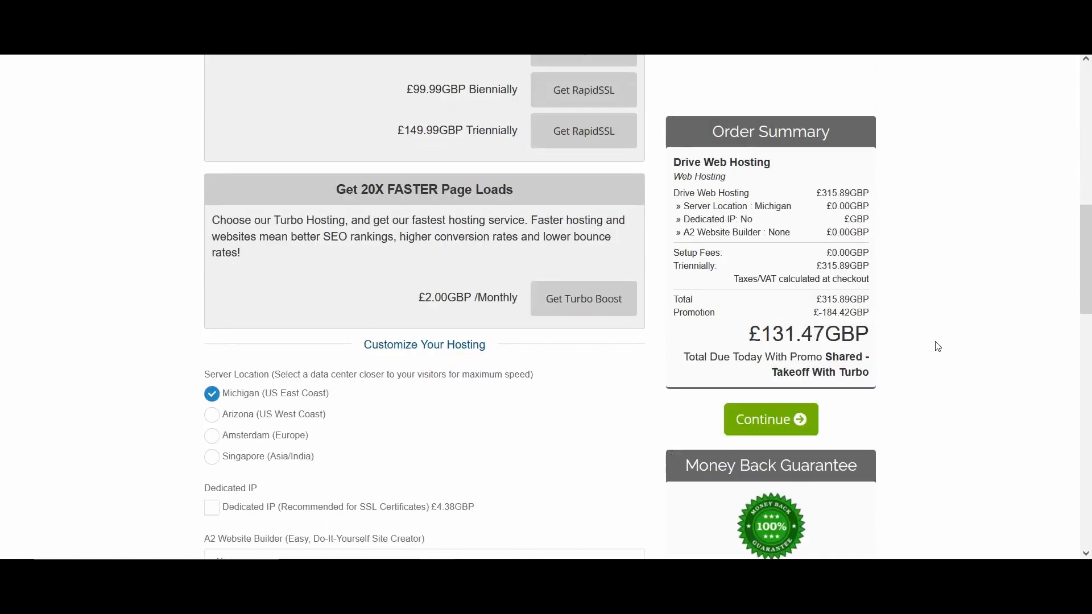
{"action": "scroll", "coordinate": [938, 347], "scroll_direction": "down", "scroll_amount": 3}
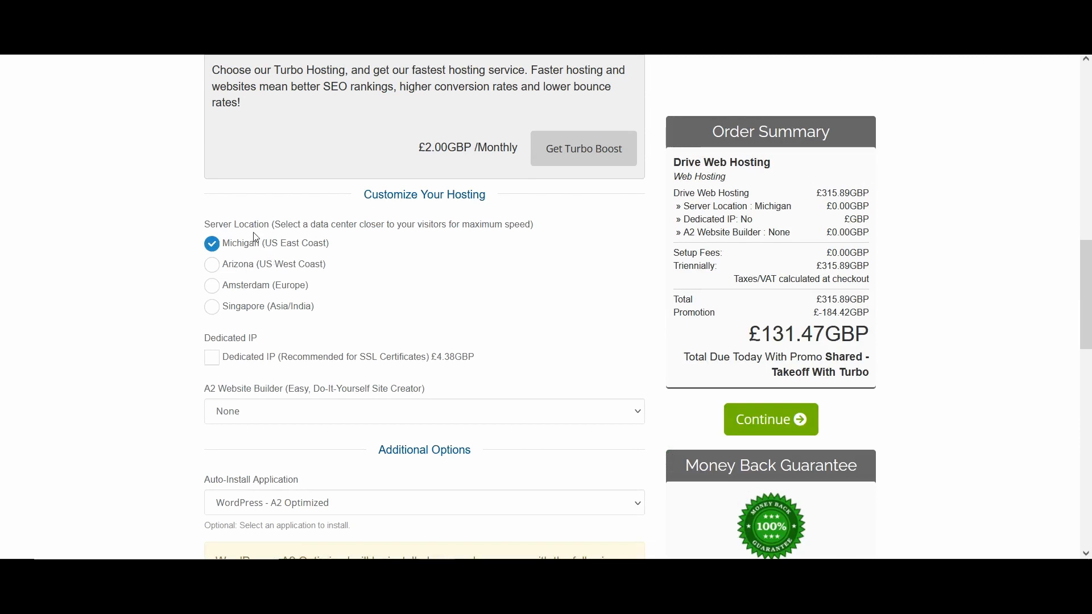
{"action": "left_click", "coordinate": [213, 290]}
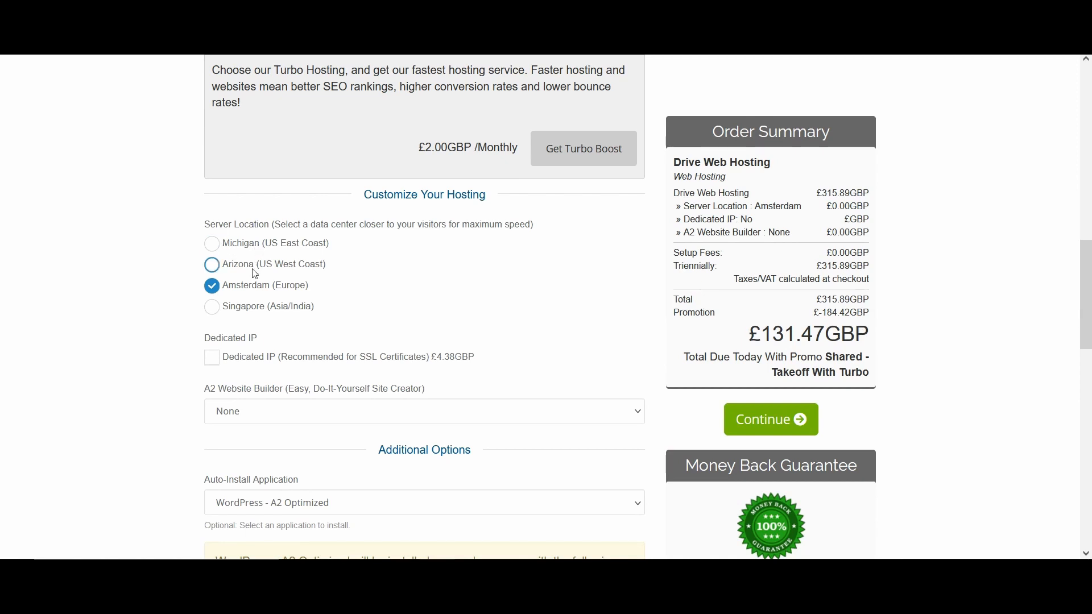
- Examine the WordPress - A2 Optimized auto-install details and look back over the order's billing cycle and upgrade options
{"action": "scroll", "coordinate": [435, 378], "scroll_direction": "down", "scroll_amount": 5}
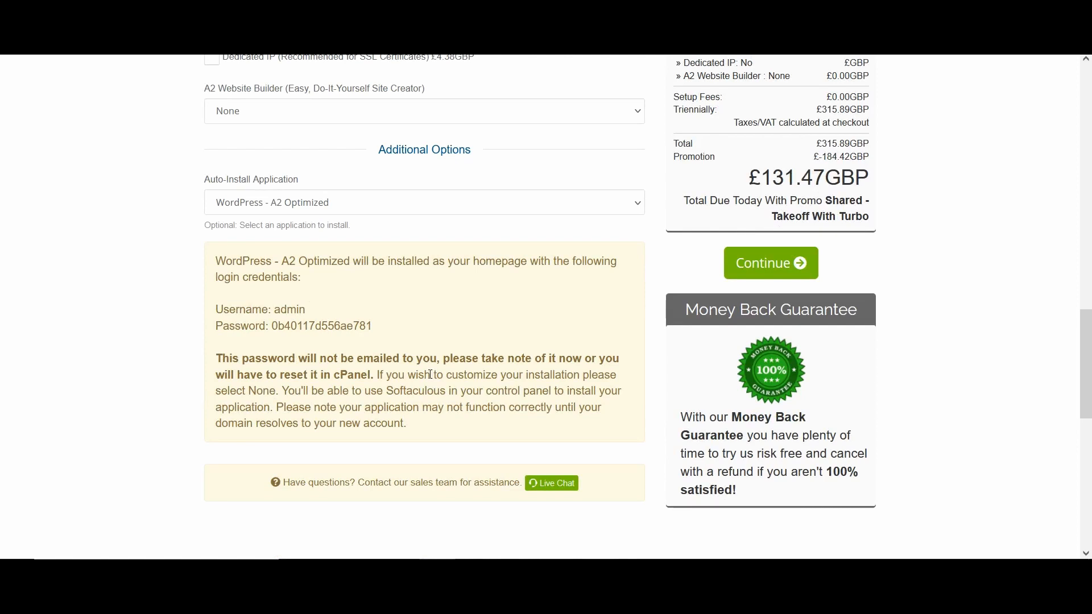
{"action": "scroll", "coordinate": [431, 374], "scroll_direction": "up", "scroll_amount": 13}
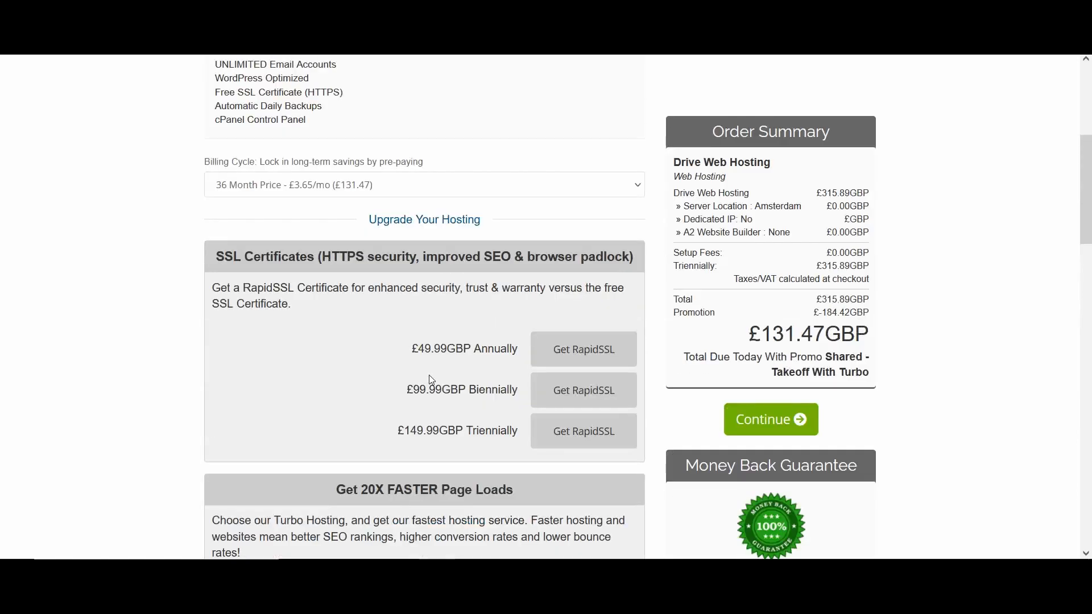
{"action": "scroll", "coordinate": [452, 349], "scroll_direction": "up", "scroll_amount": 5}
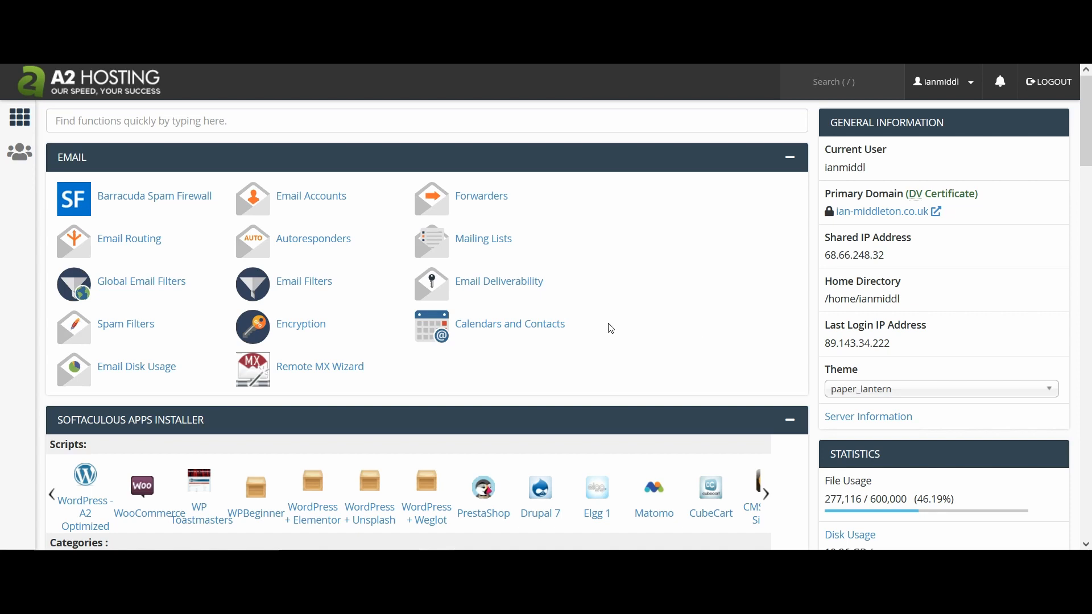
- Look over the hosting control panel's Email, Softaculous Apps Installer and Files sections
{"action": "scroll", "coordinate": [581, 335], "scroll_direction": "down", "scroll_amount": 3}
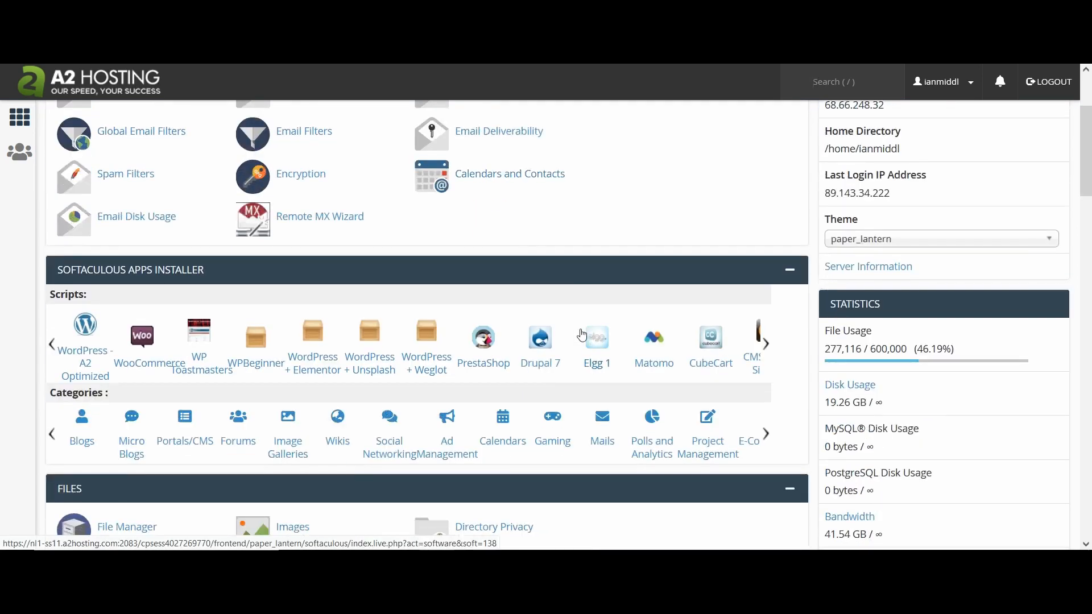
{"action": "scroll", "coordinate": [582, 336], "scroll_direction": "down", "scroll_amount": 1}
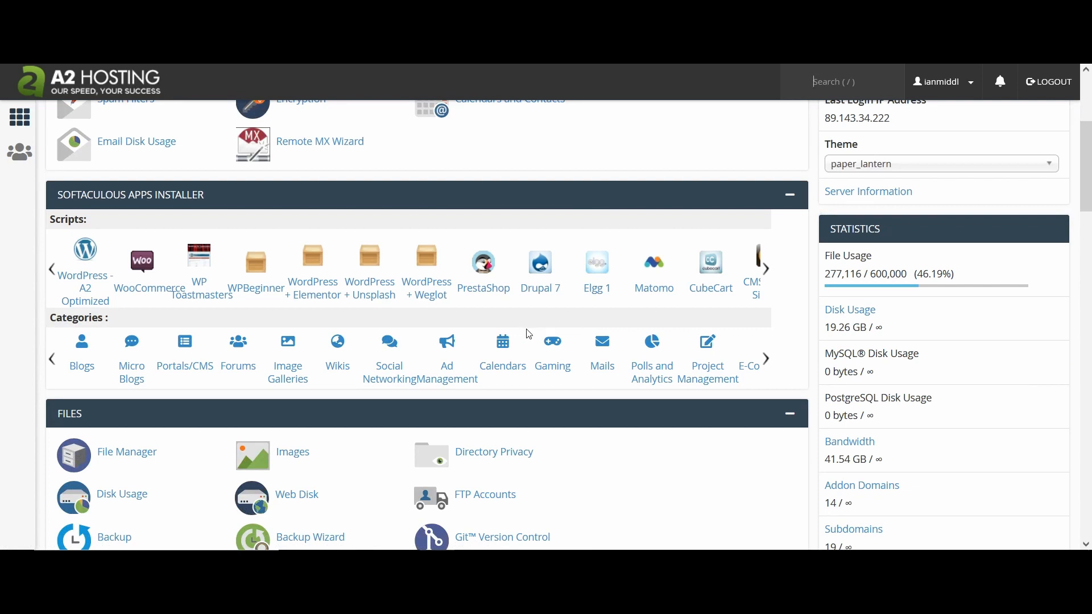
{"action": "scroll", "coordinate": [526, 333], "scroll_direction": "up", "scroll_amount": 3}
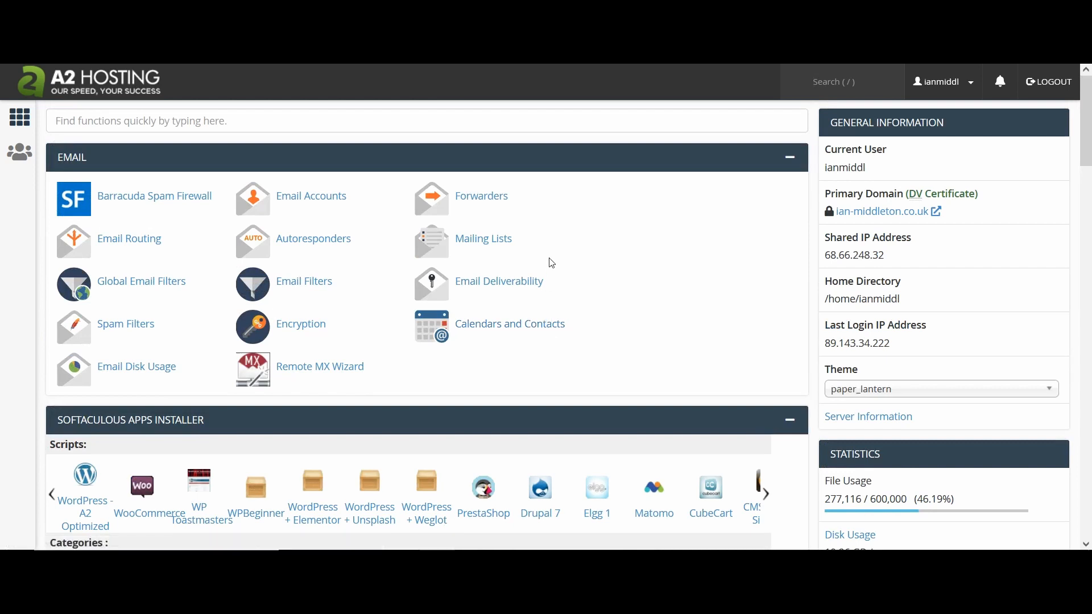
- Look over the control panel's Databases, Domains, Cloudflare and Metrics sections, and go back to the Softaculous Apps Installer
{"action": "scroll", "coordinate": [551, 260], "scroll_direction": "down", "scroll_amount": 10}
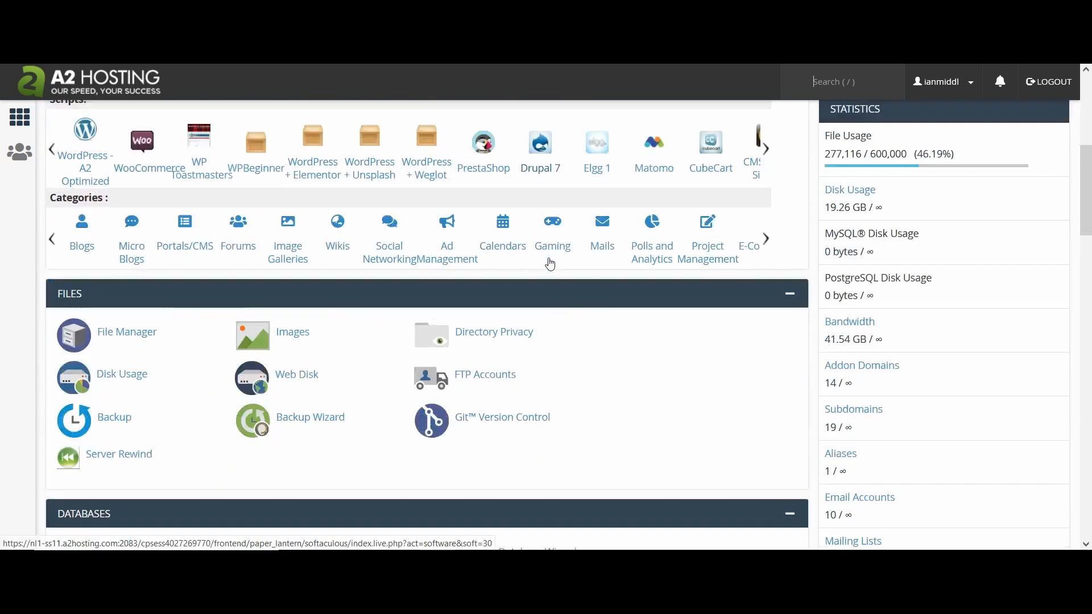
{"action": "scroll", "coordinate": [548, 260], "scroll_direction": "down", "scroll_amount": 9}
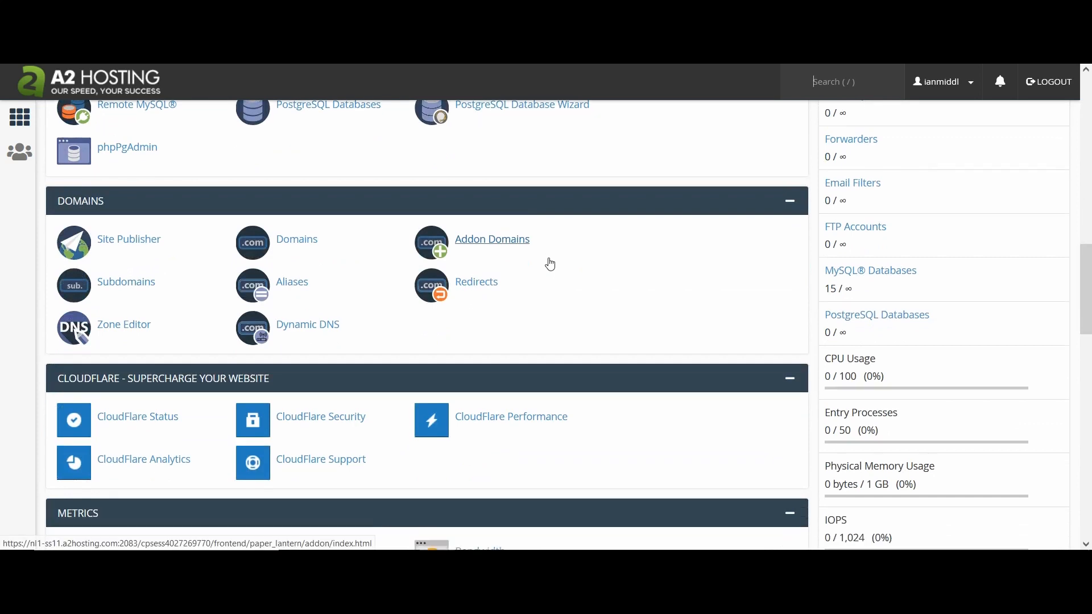
{"action": "scroll", "coordinate": [551, 263], "scroll_direction": "up", "scroll_amount": 6}
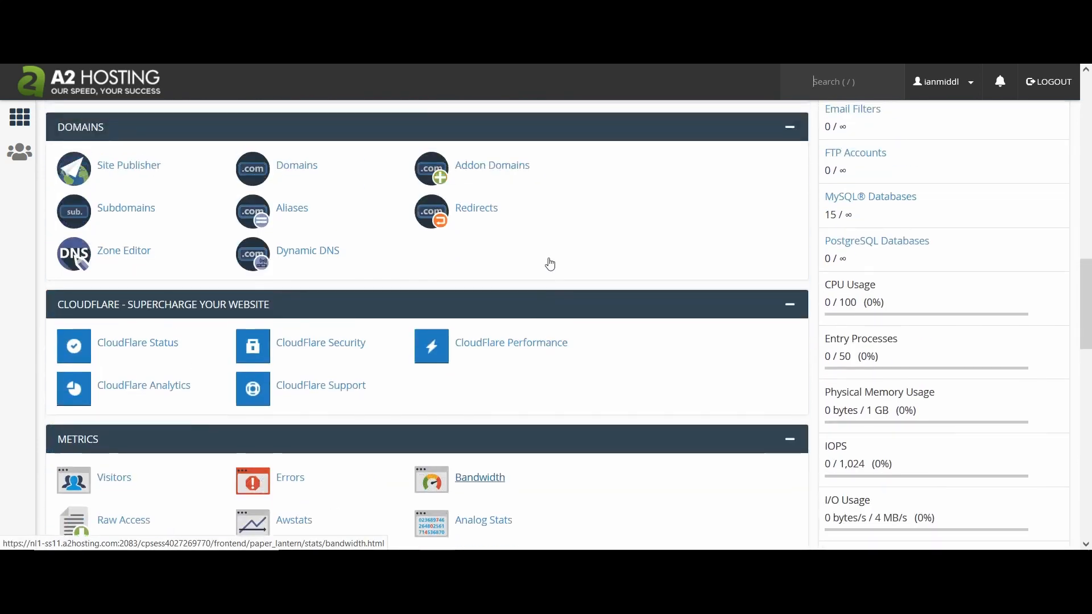
{"action": "scroll", "coordinate": [551, 263], "scroll_direction": "up", "scroll_amount": 5}
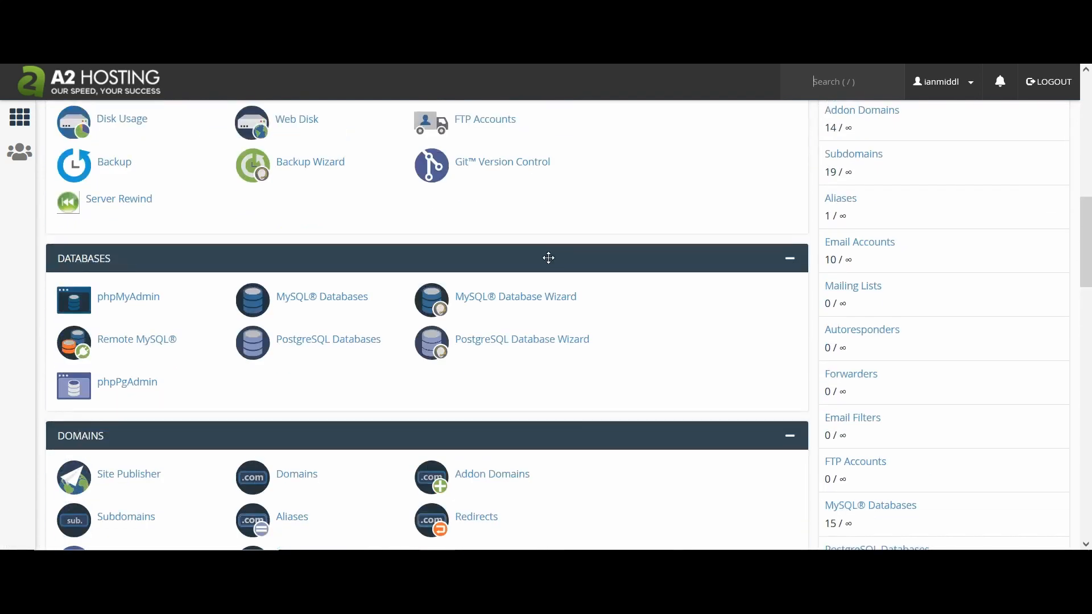
{"action": "scroll", "coordinate": [551, 263], "scroll_direction": "up", "scroll_amount": 8}
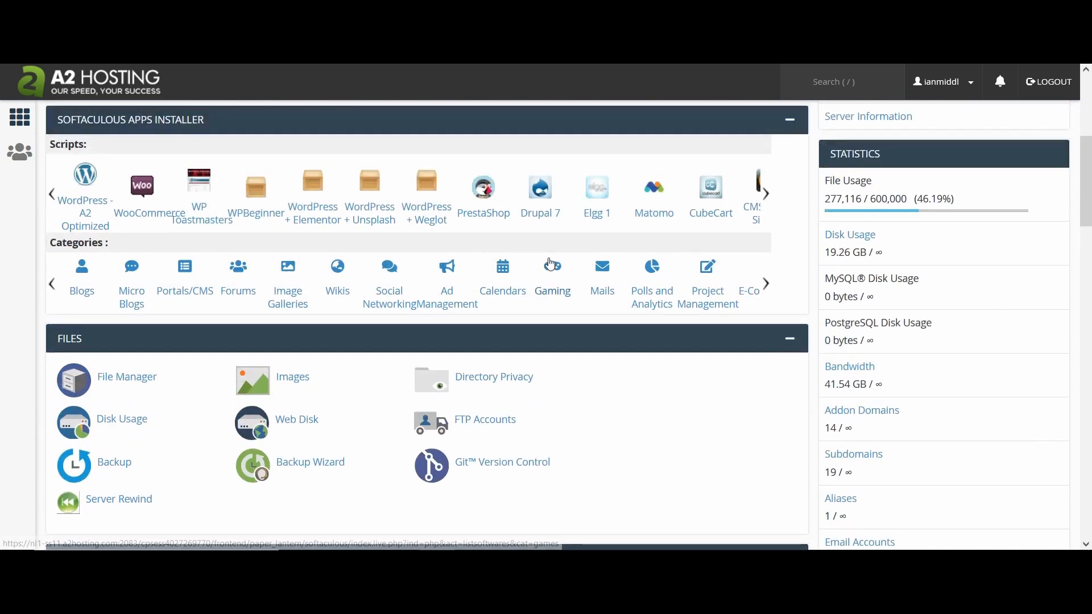
{"action": "scroll", "coordinate": [550, 263], "scroll_direction": "down", "scroll_amount": 4}
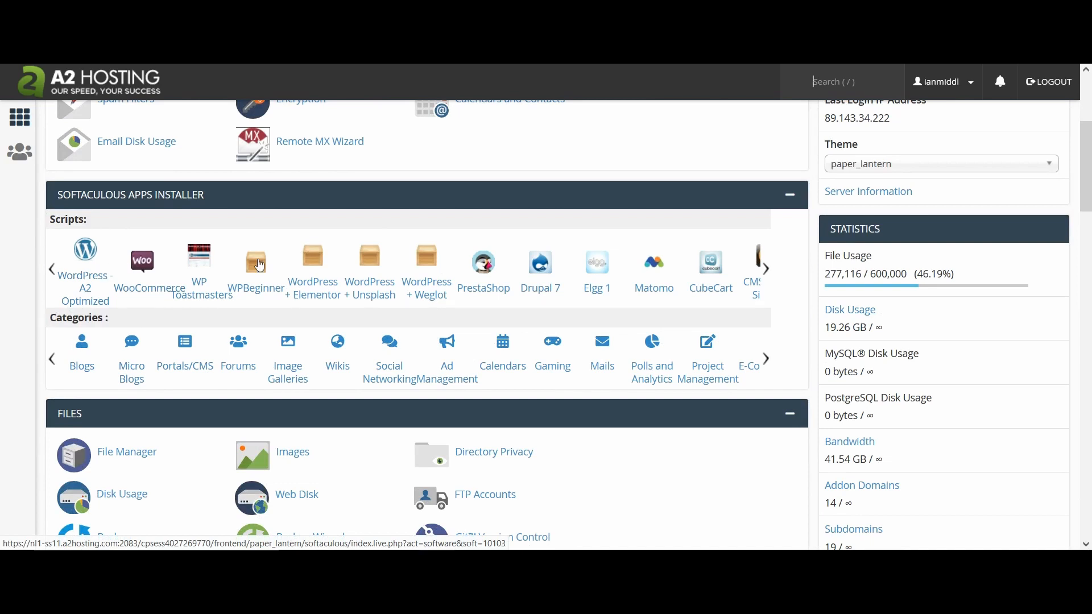
- Browse the Softaculous scripts, open WordPress + Elementor and read through its overview
{"action": "left_click", "coordinate": [767, 272]}
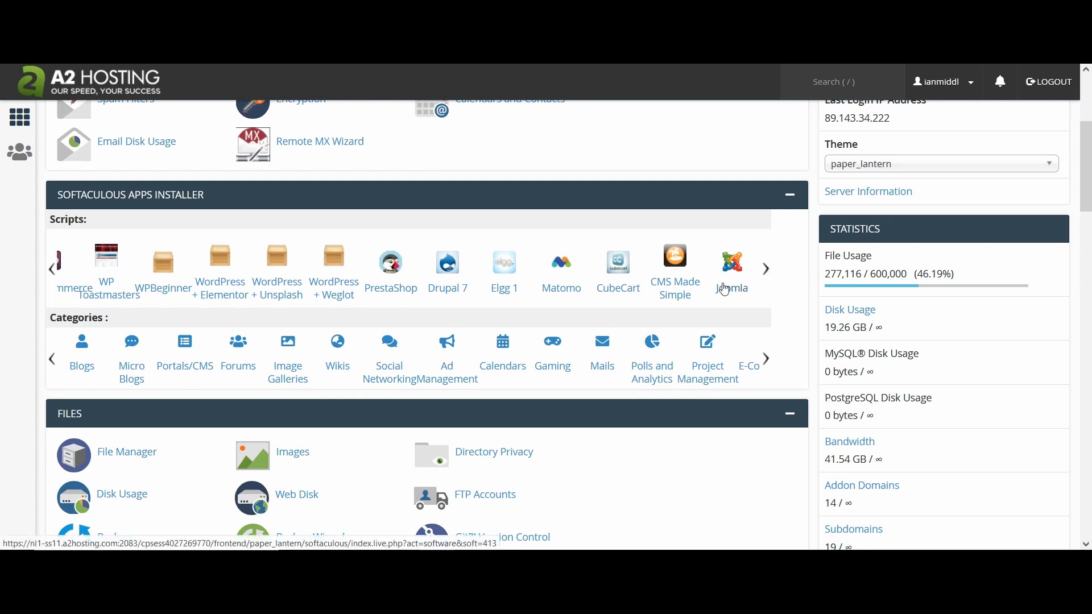
{"action": "left_click", "coordinate": [52, 270]}
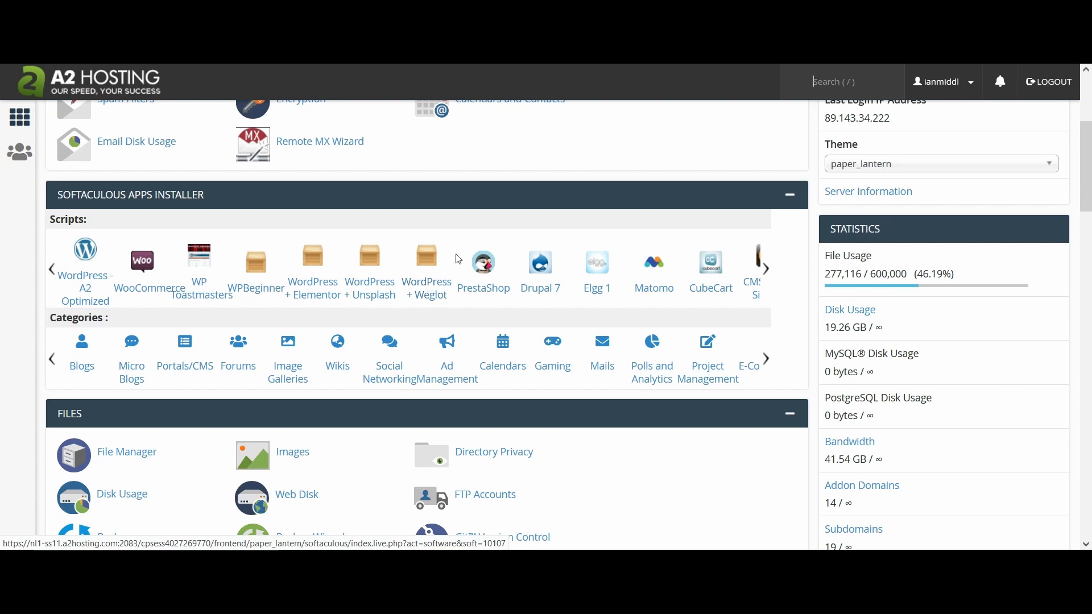
{"action": "left_click", "coordinate": [317, 293]}
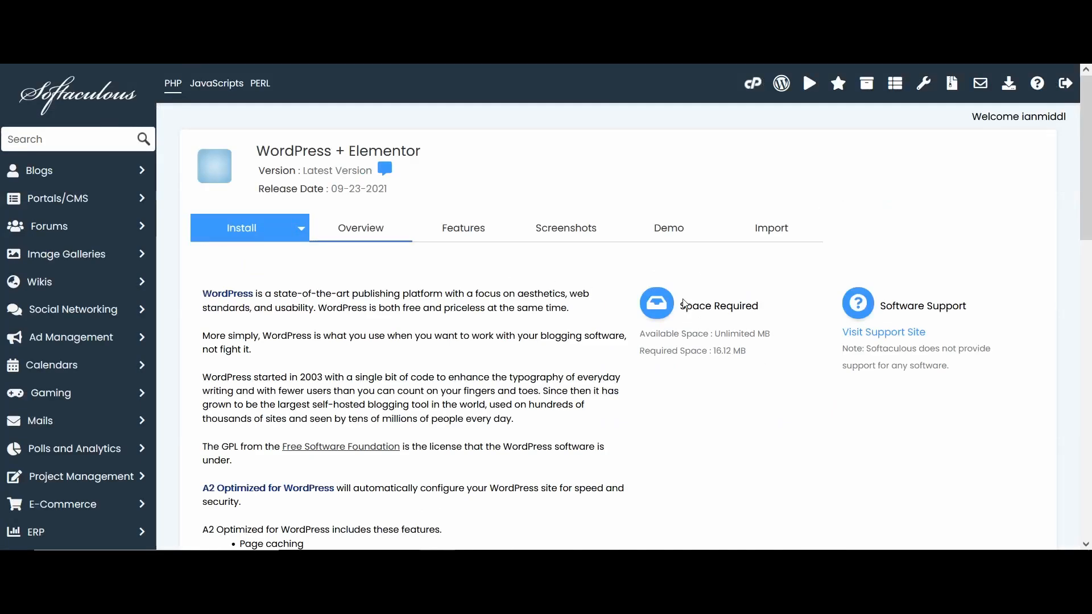
{"action": "scroll", "coordinate": [485, 291], "scroll_direction": "down", "scroll_amount": 7}
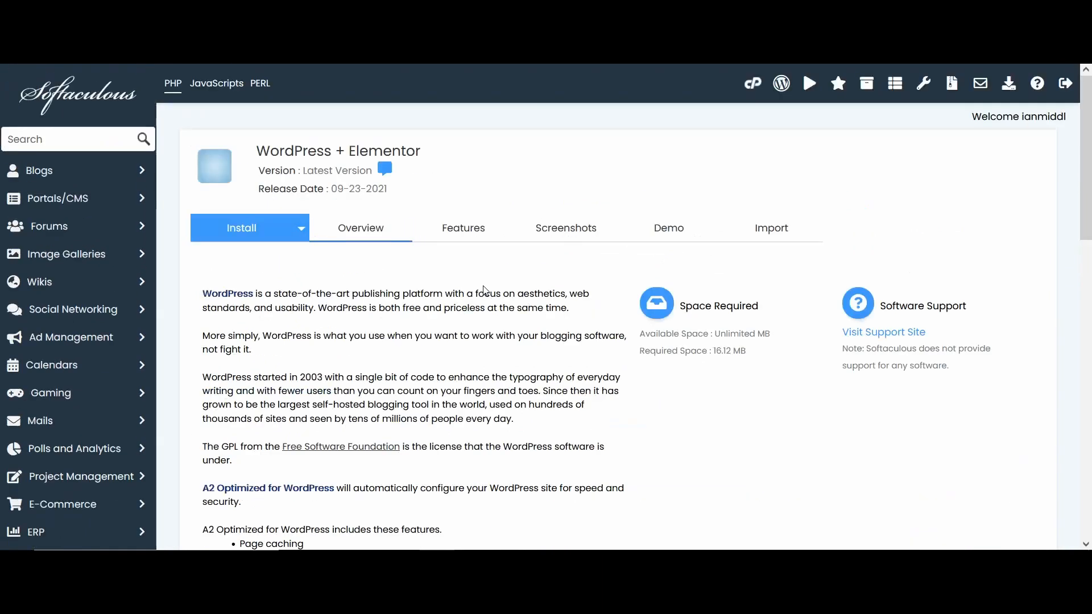
{"action": "scroll", "coordinate": [483, 293], "scroll_direction": "down", "scroll_amount": 8}
- Open the Quick Install form for WordPress + Elementor and review its software setup and admin account fields
{"action": "left_click", "coordinate": [302, 233]}
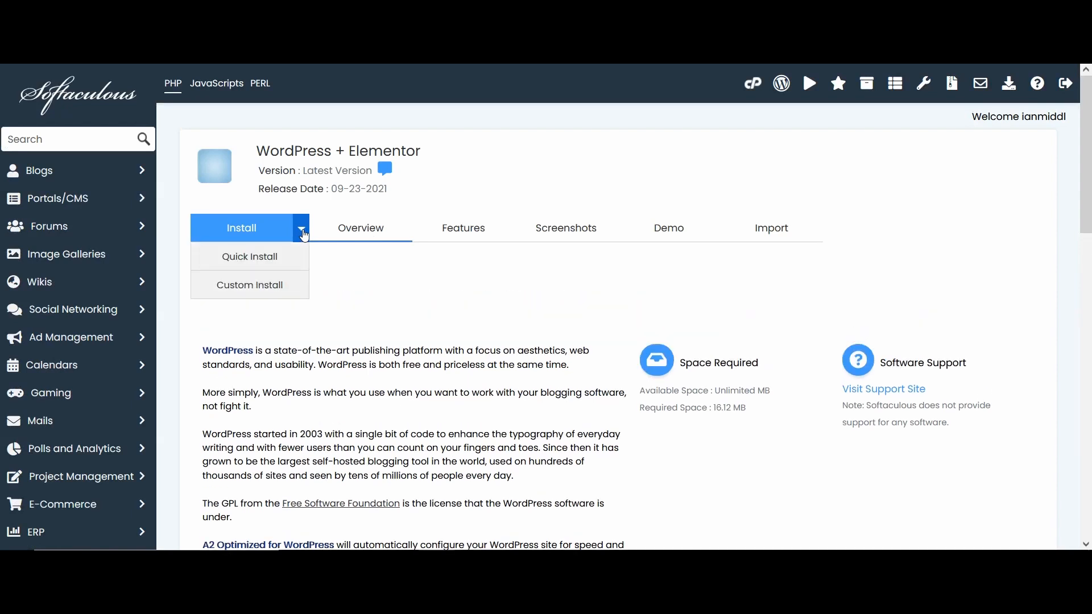
{"action": "left_click", "coordinate": [276, 257]}
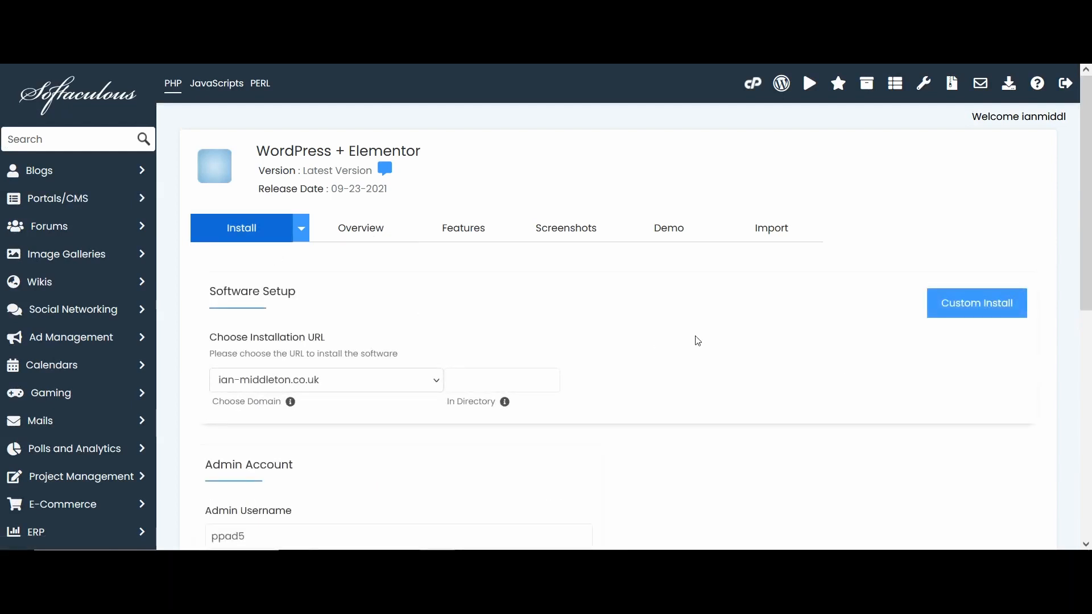
{"action": "scroll", "coordinate": [698, 341], "scroll_direction": "down", "scroll_amount": 6}
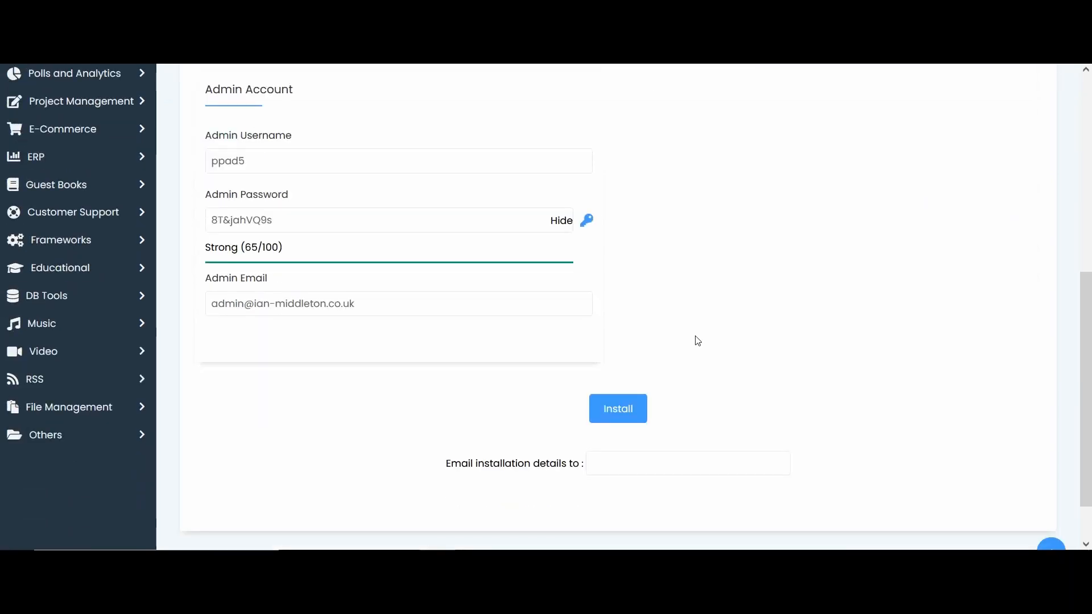
{"action": "scroll", "coordinate": [698, 341], "scroll_direction": "up", "scroll_amount": 6}
- Switch to the Custom Install form and review its software setup, site settings, admin account and language options
{"action": "left_click", "coordinate": [300, 228]}
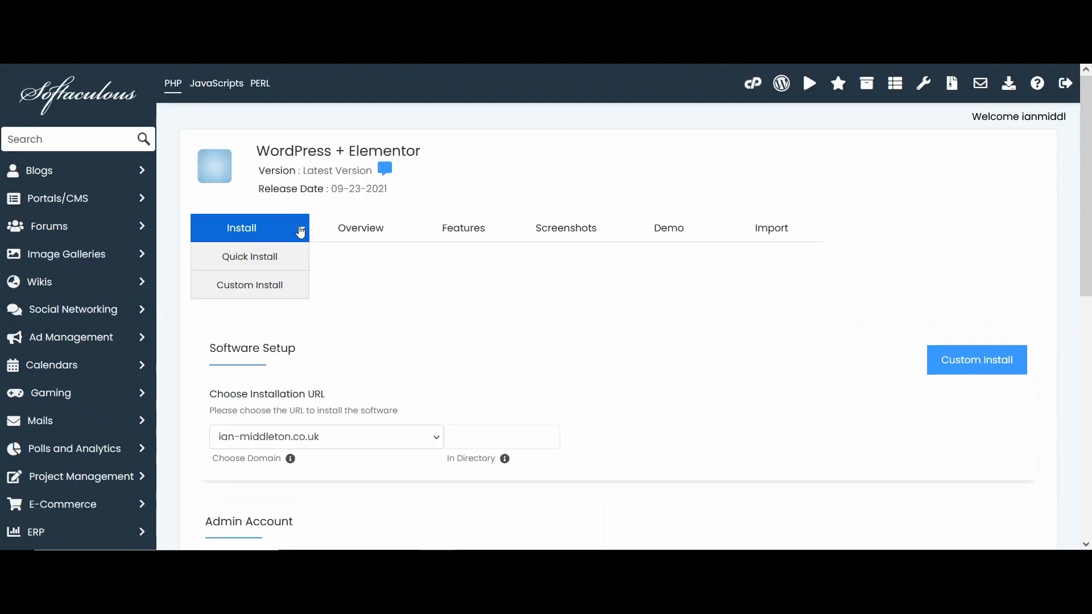
{"action": "left_click", "coordinate": [283, 285]}
{"action": "scroll", "coordinate": [797, 316], "scroll_direction": "down", "scroll_amount": 3}
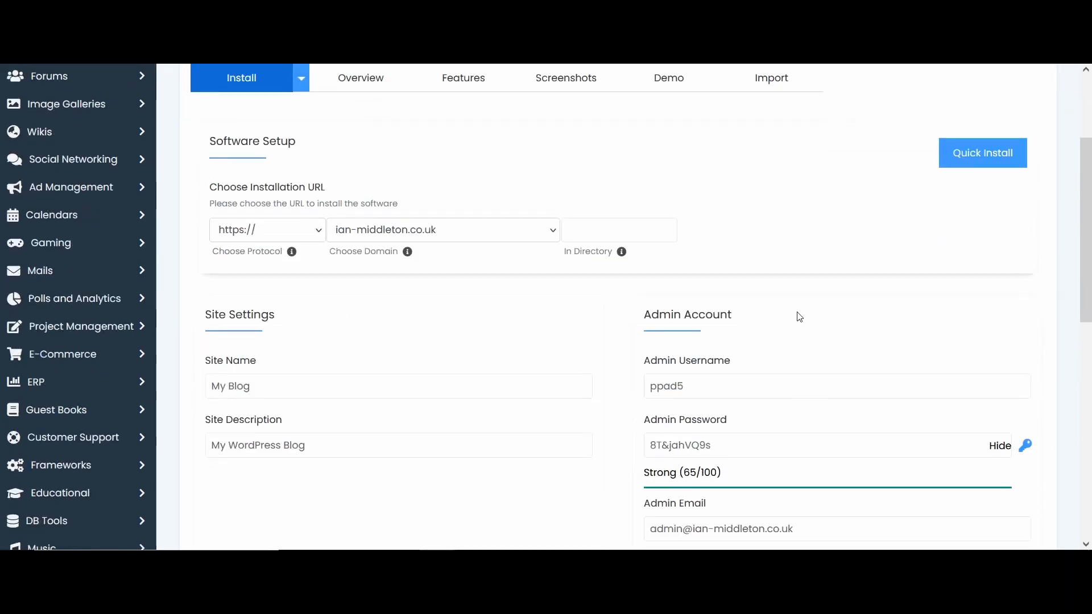
{"action": "scroll", "coordinate": [800, 316], "scroll_direction": "down", "scroll_amount": 1}
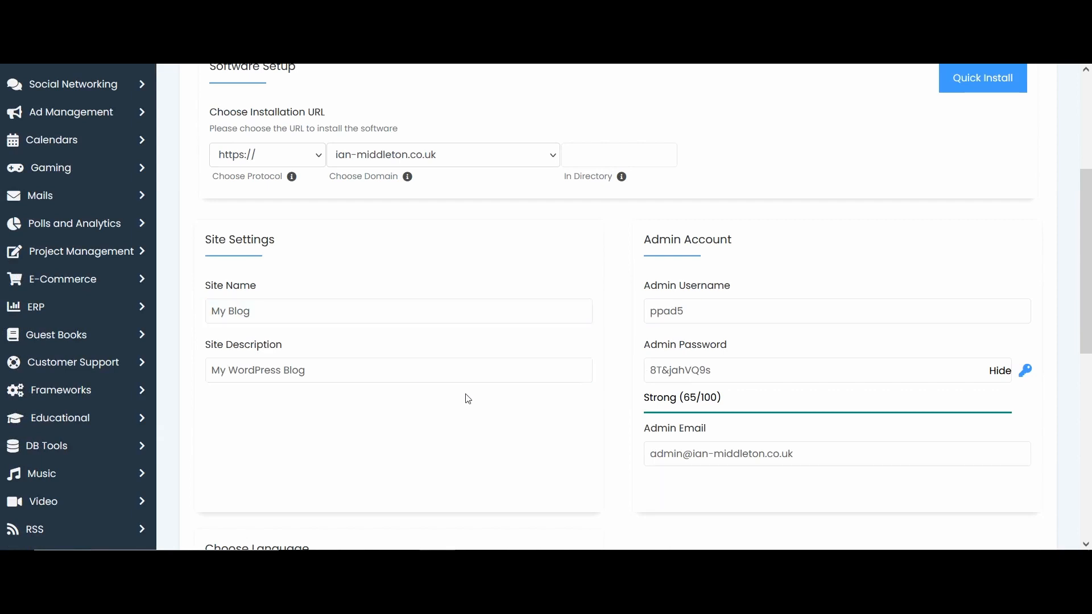
{"action": "scroll", "coordinate": [512, 336], "scroll_direction": "down", "scroll_amount": 2}
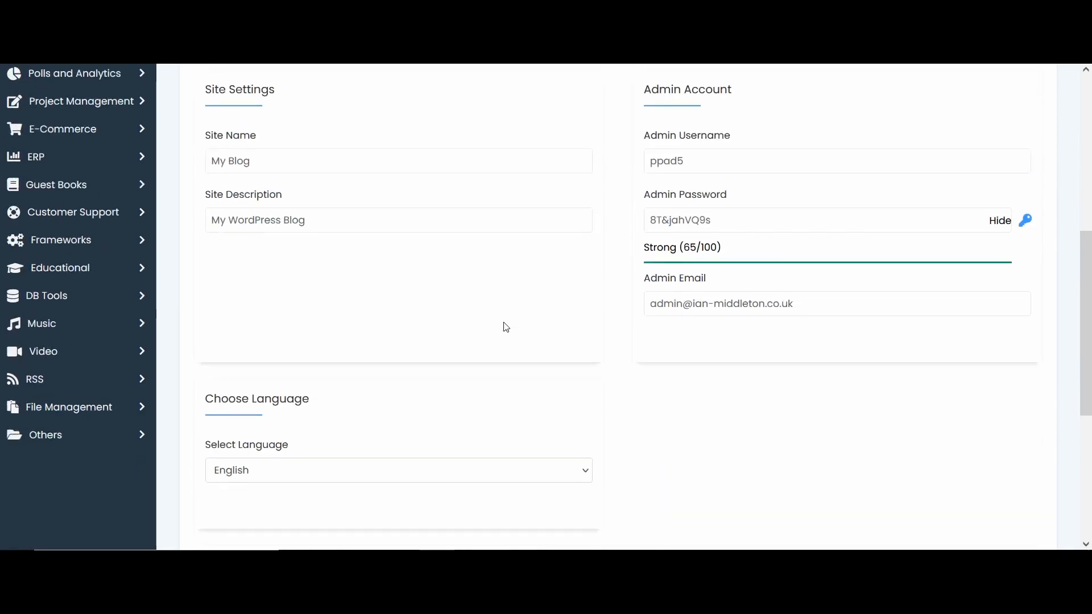
{"action": "scroll", "coordinate": [504, 326], "scroll_direction": "up", "scroll_amount": 4}
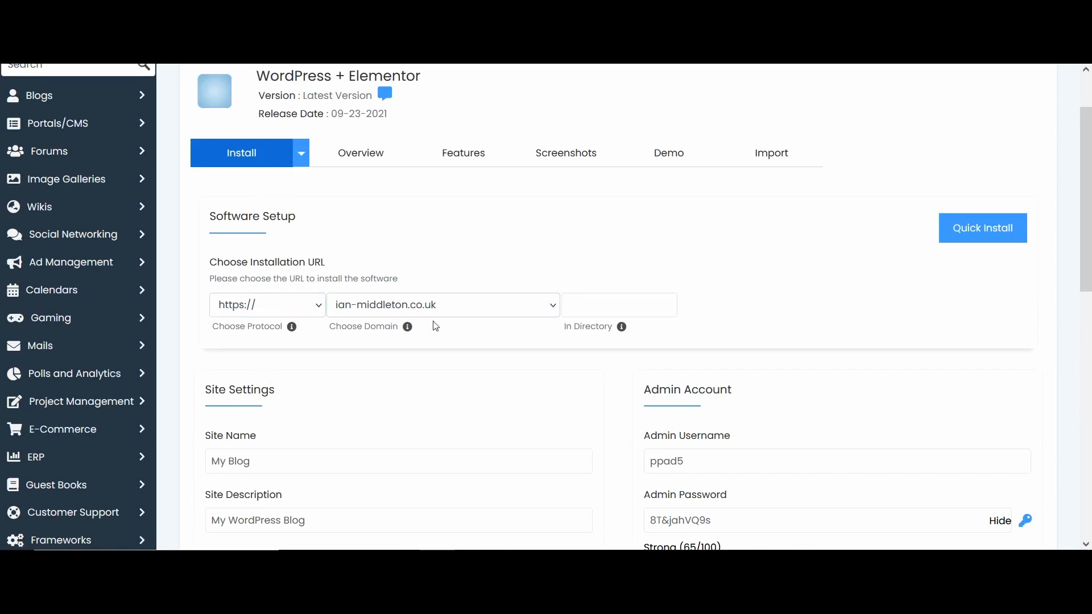
- Examine the domains and subdomains offered for the installation URL and reselect the primary .co.uk domain
{"action": "left_click", "coordinate": [529, 314]}
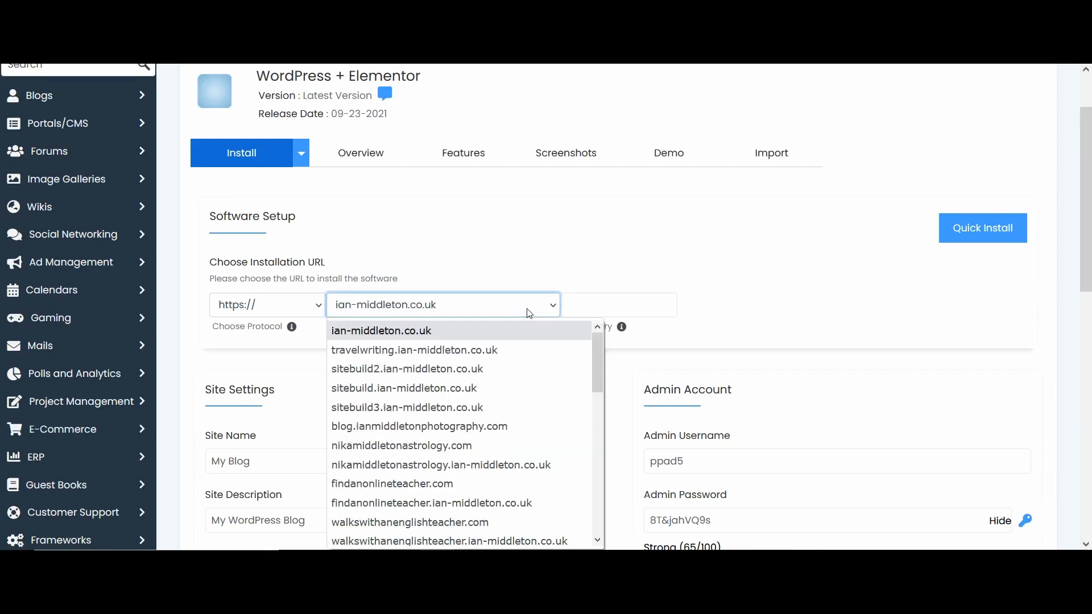
{"action": "scroll", "coordinate": [529, 313], "scroll_direction": "down", "scroll_amount": 1}
{"action": "left_click", "coordinate": [545, 230]}
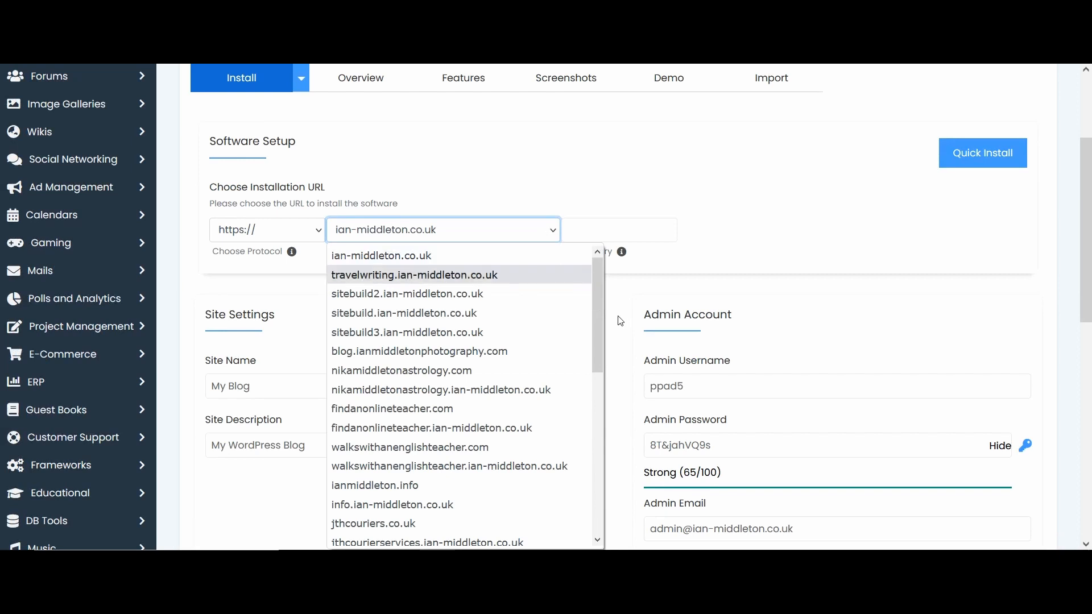
{"action": "left_click_drag", "start_coordinate": [1082, 216], "coordinate": [1083, 229]}
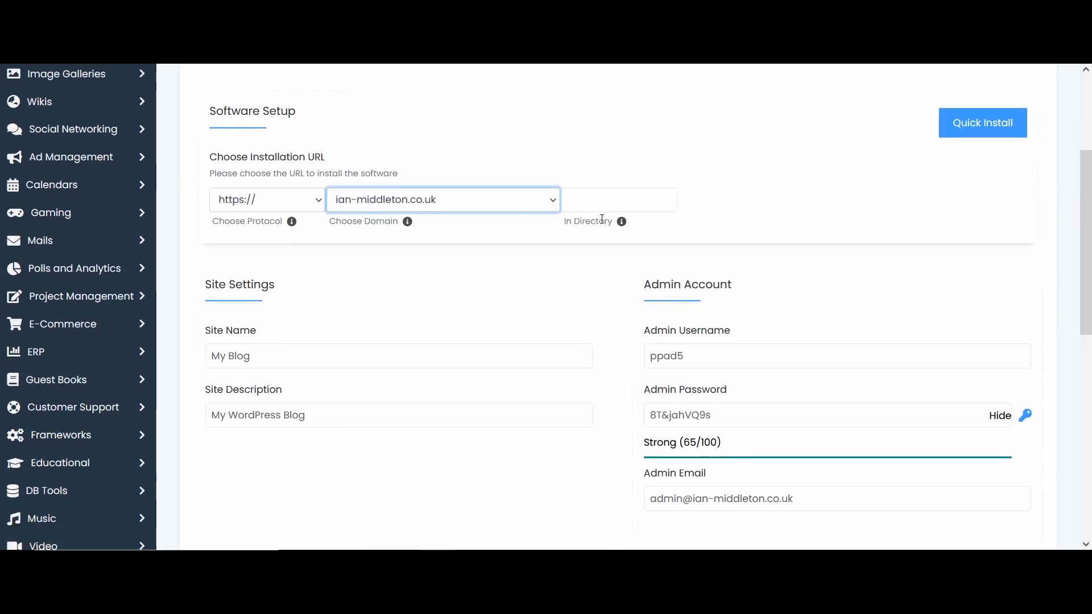
{"action": "left_click", "coordinate": [548, 206]}
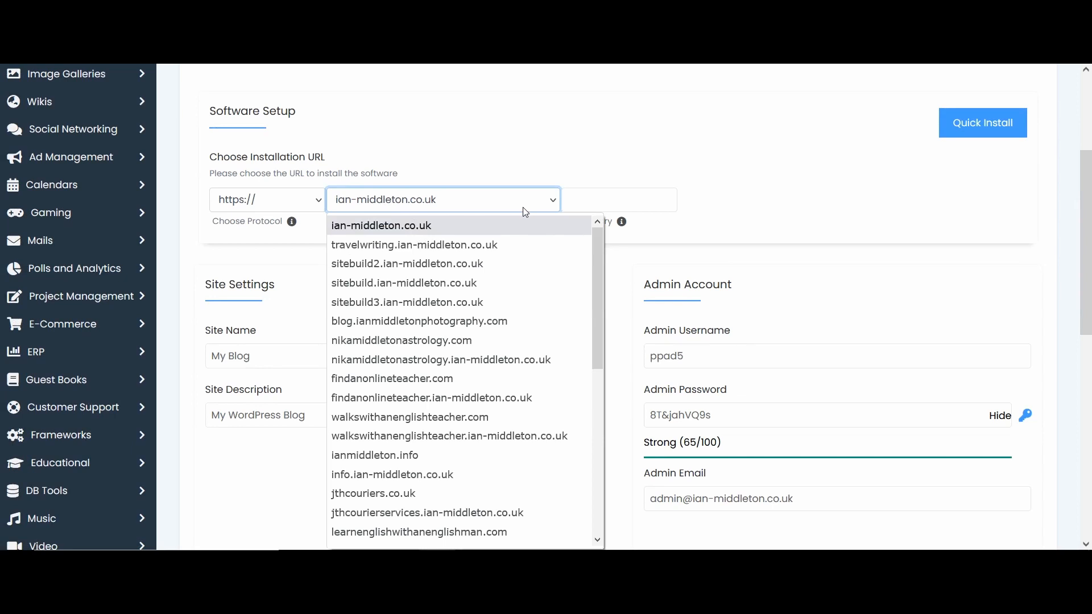
{"action": "scroll", "coordinate": [514, 207], "scroll_direction": "down", "scroll_amount": 2}
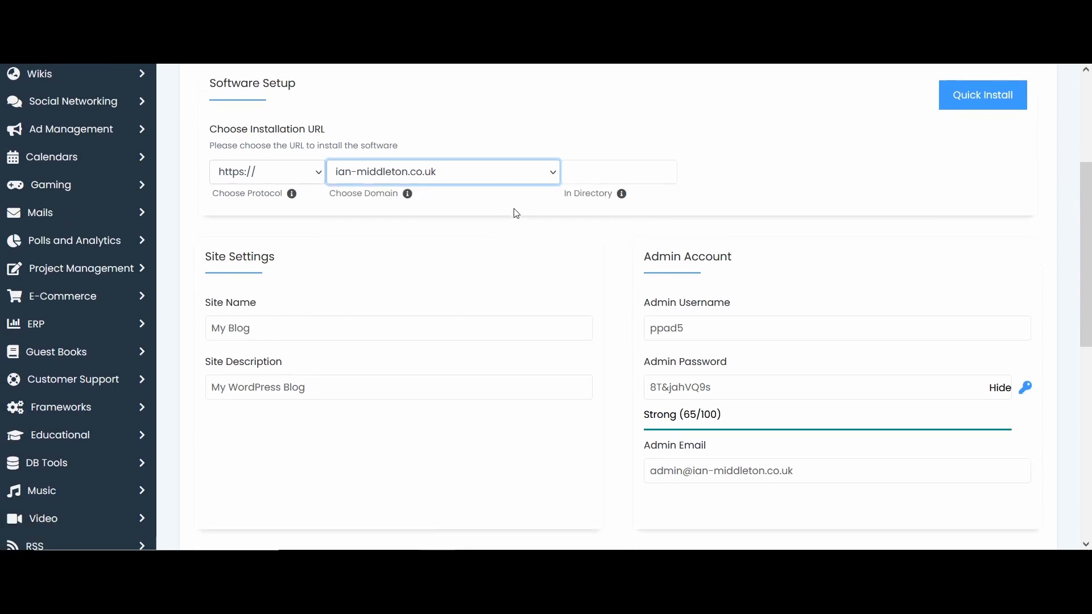
{"action": "left_click", "coordinate": [510, 129]}
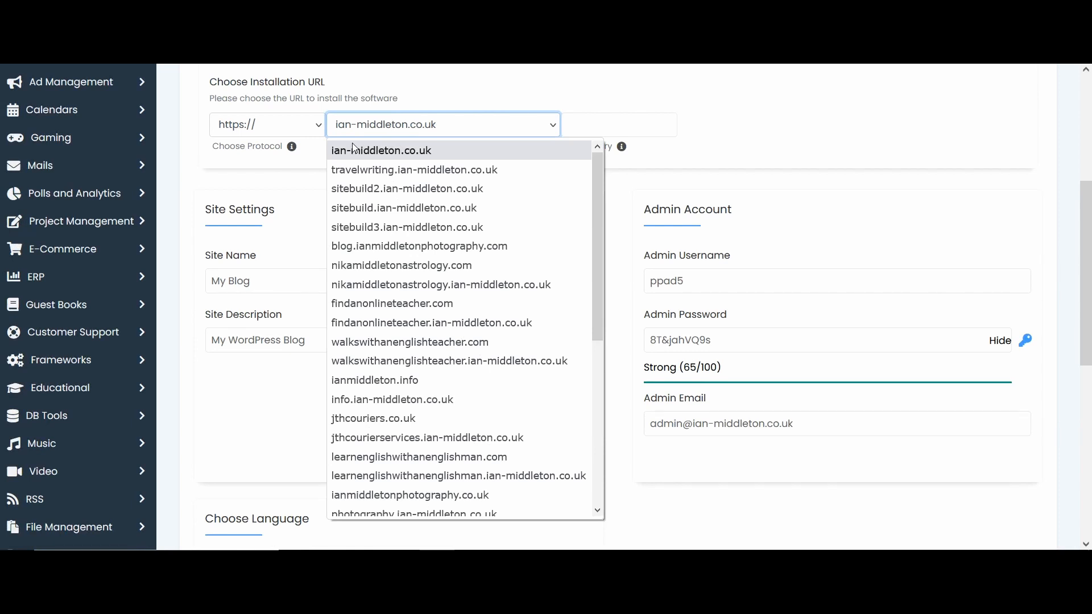
{"action": "left_click", "coordinate": [382, 150]}
{"action": "scroll", "coordinate": [995, 278], "scroll_direction": "up", "scroll_amount": 5}
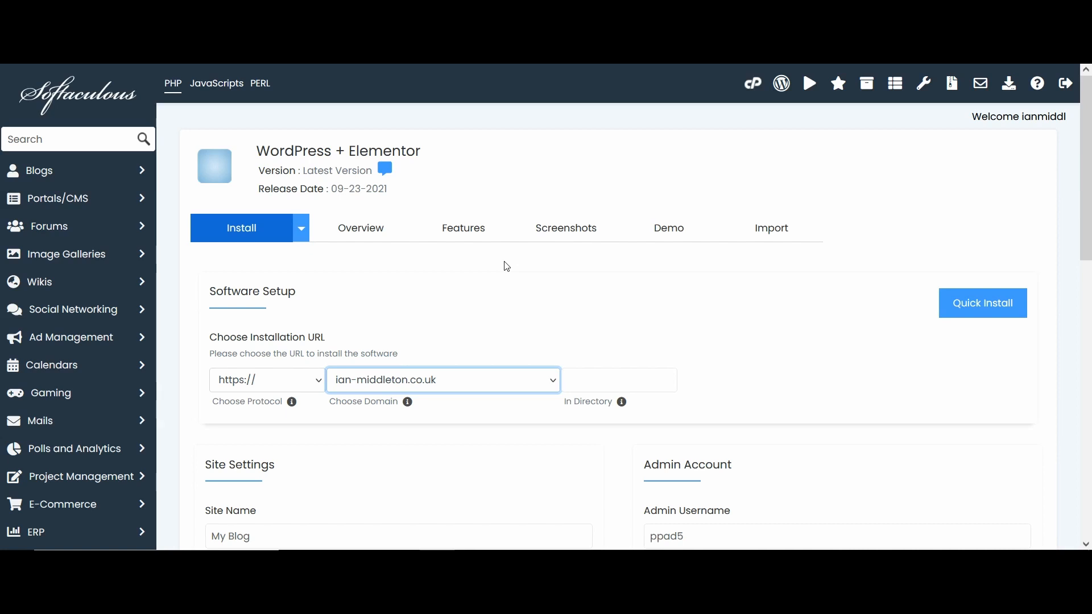
- Choose the sitebuild subdomain of the primary domain for the installation URL, leaving the directory empty
{"action": "scroll", "coordinate": [495, 298], "scroll_direction": "down", "scroll_amount": 4}
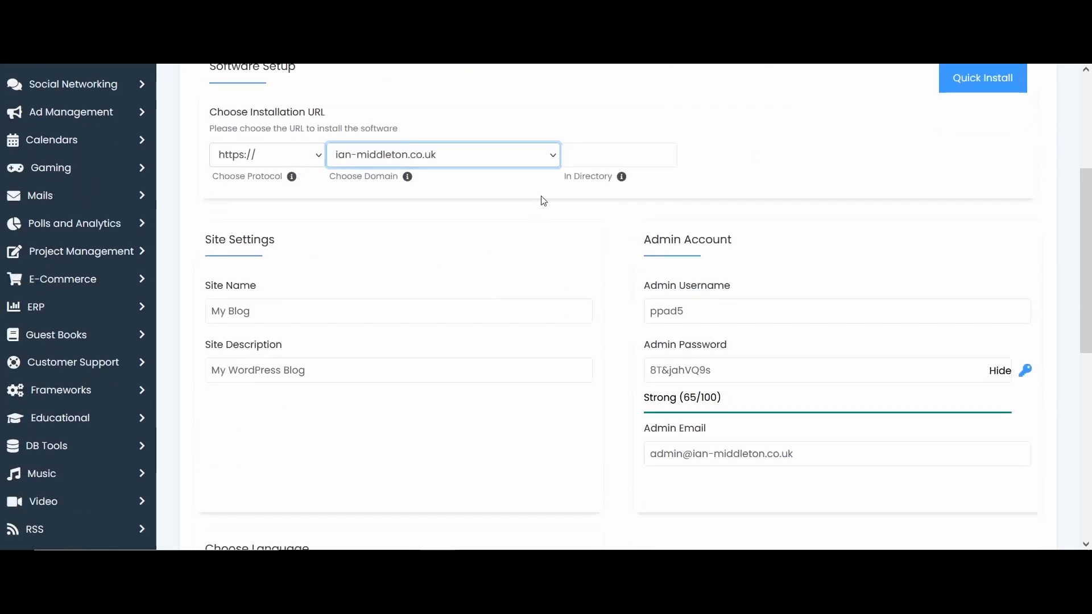
{"action": "left_click", "coordinate": [551, 157]}
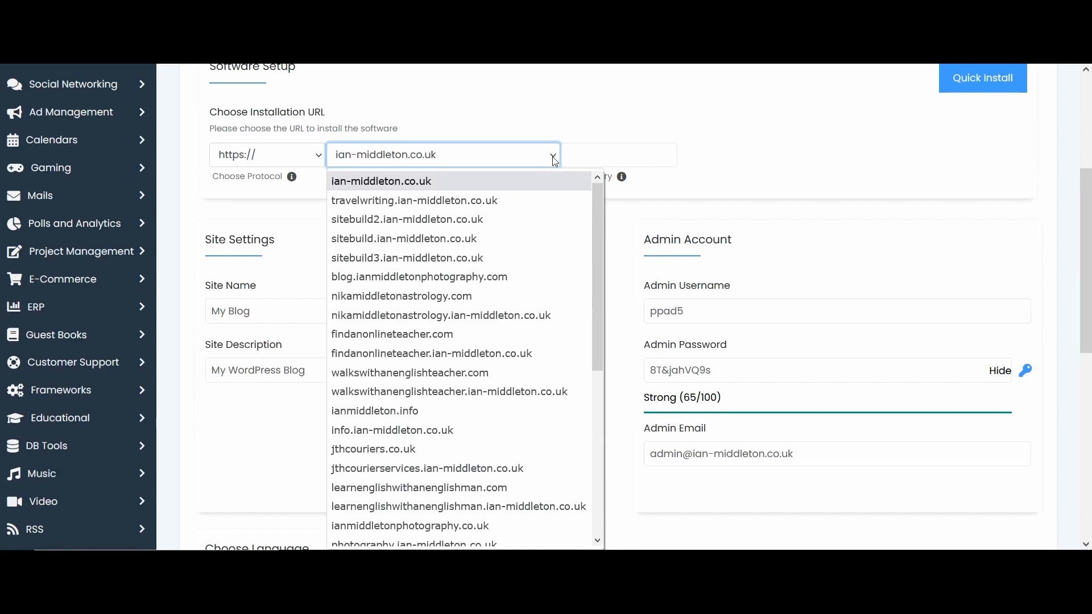
{"action": "left_click", "coordinate": [407, 243]}
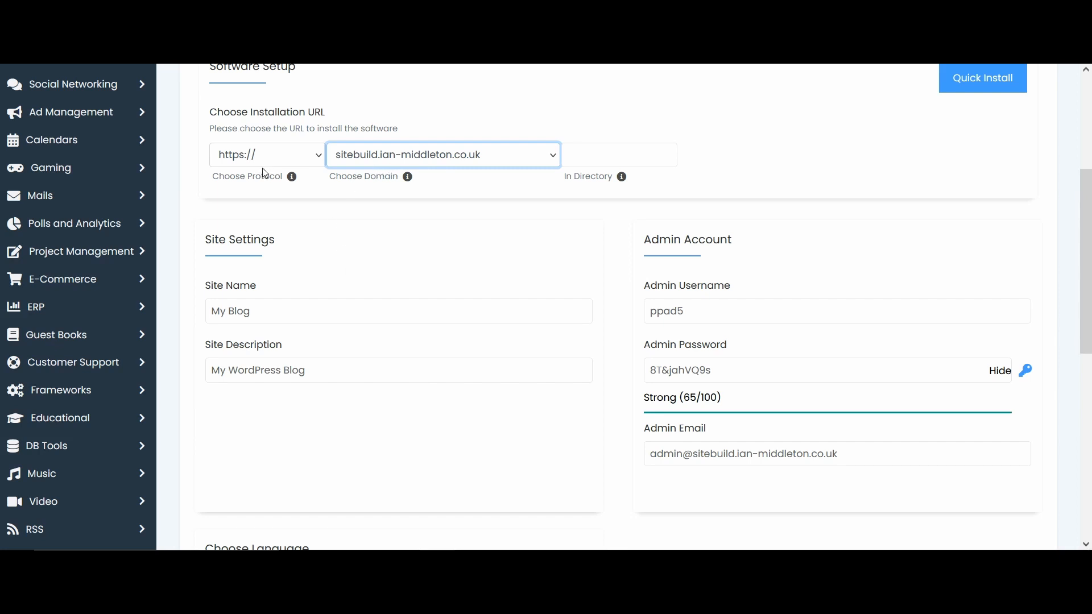
{"action": "left_click", "coordinate": [607, 159]}
{"action": "scroll", "coordinate": [503, 343], "scroll_direction": "down", "scroll_amount": 2}
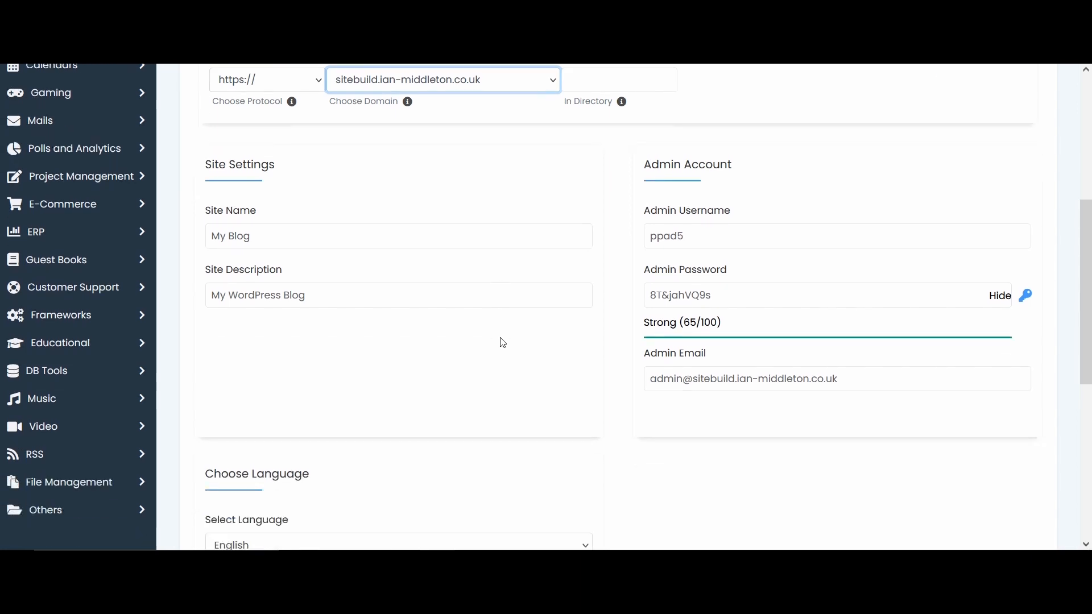
- Set the site name to the photographer's name plus "Photography" and the site description to "Landscape and Seascape Photography"
{"action": "triple_click", "coordinate": [540, 236]}
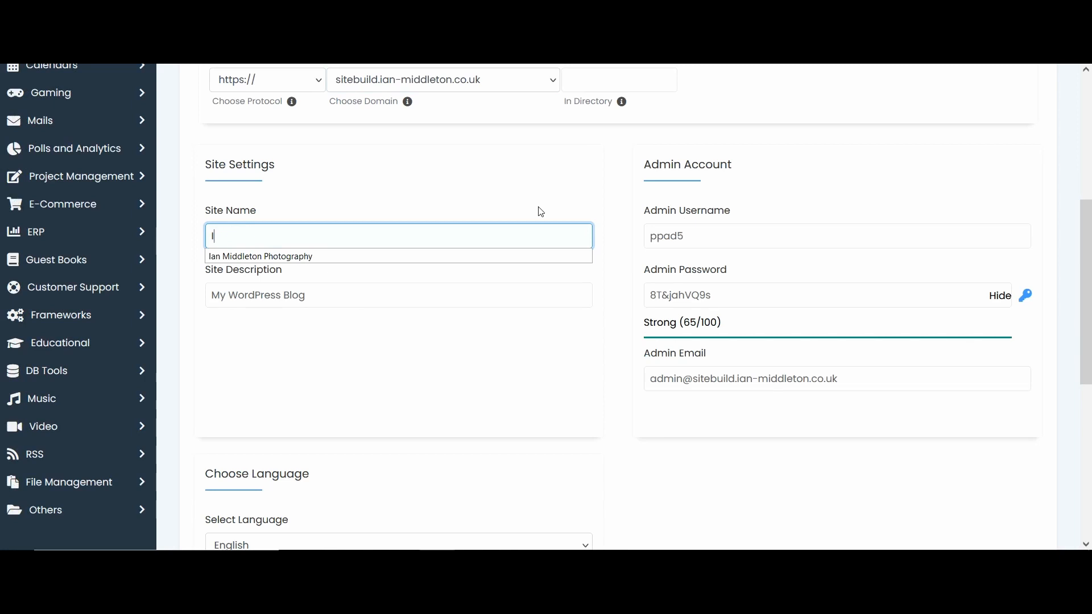
{"action": "left_click", "coordinate": [469, 257]}
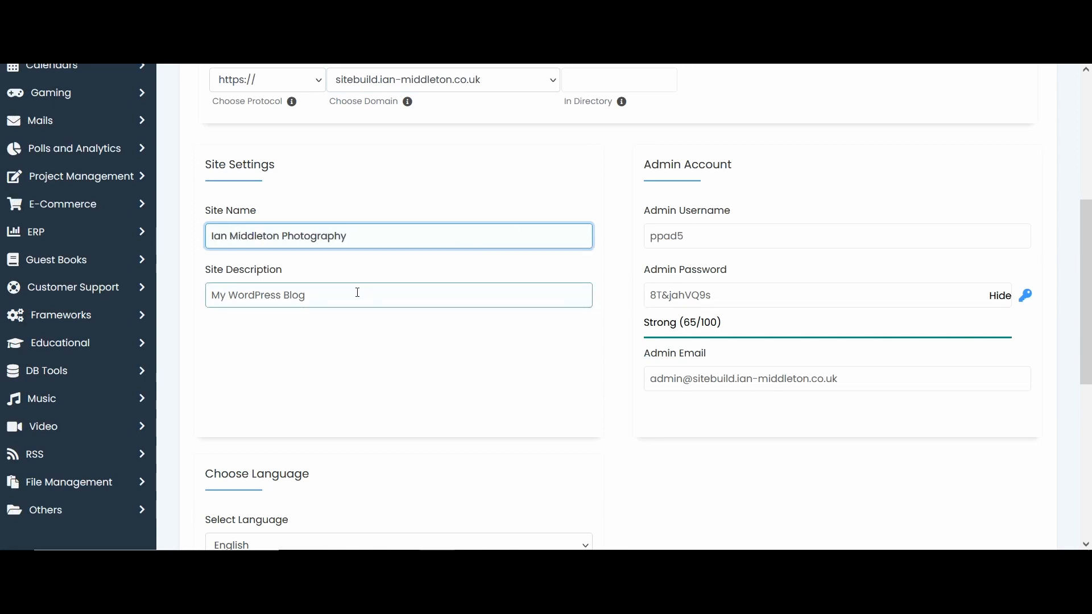
{"action": "left_click_drag", "start_coordinate": [359, 295], "coordinate": [73, 322]}
{"action": "key", "text": "BackSpace"}
{"action": "type", "text": "la"}
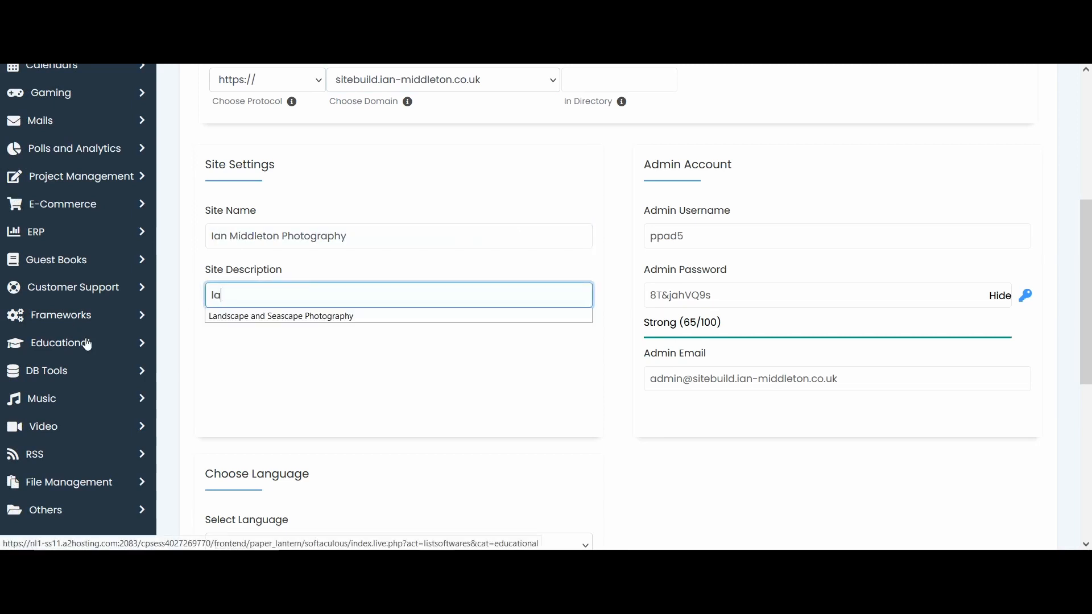
{"action": "left_click", "coordinate": [273, 316]}
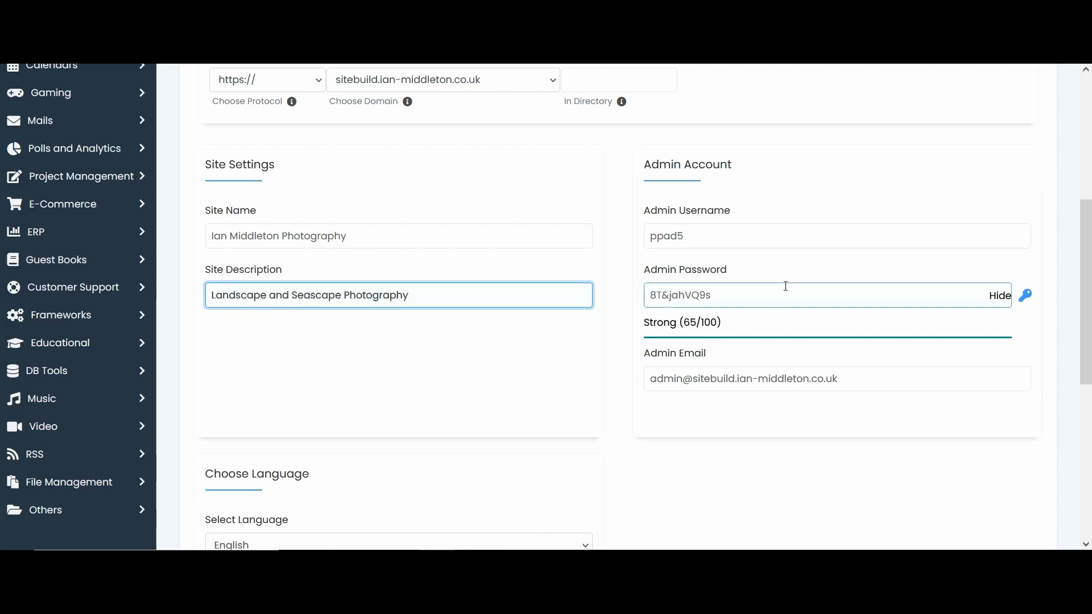
- Replace the suggested admin username with the photographer's full name
{"action": "left_click", "coordinate": [734, 229]}
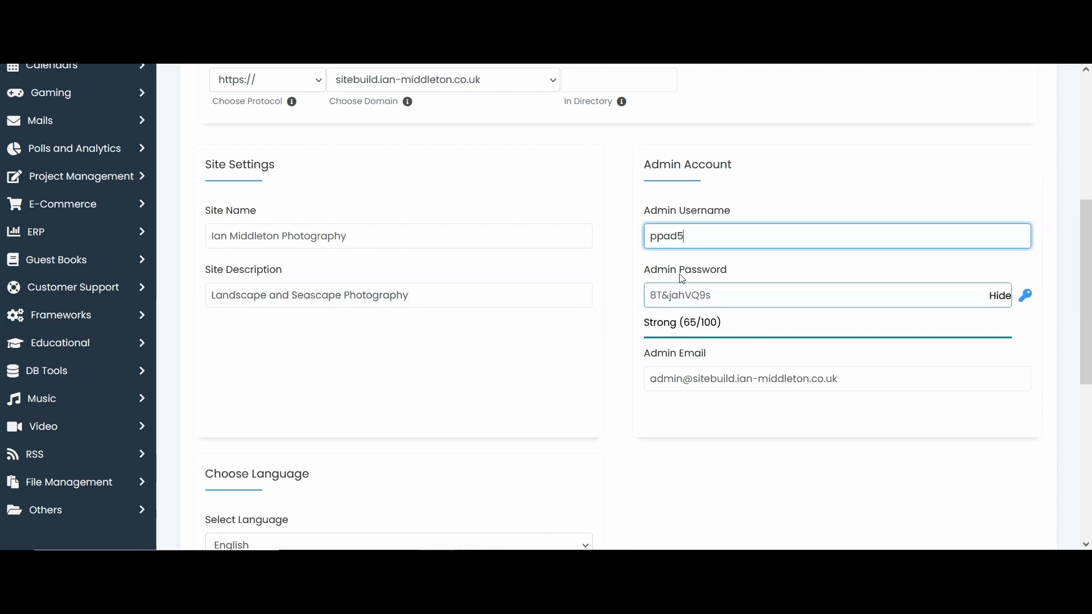
{"action": "left_click_drag", "start_coordinate": [710, 234], "coordinate": [535, 225]}
{"action": "type", "text": "ian"}
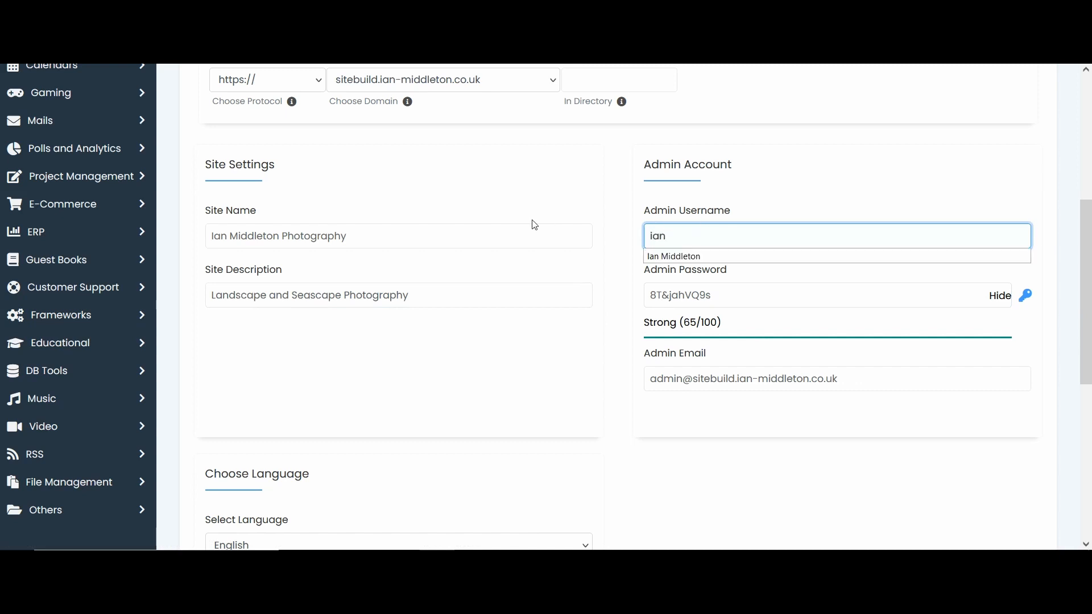
{"action": "left_click", "coordinate": [746, 257]}
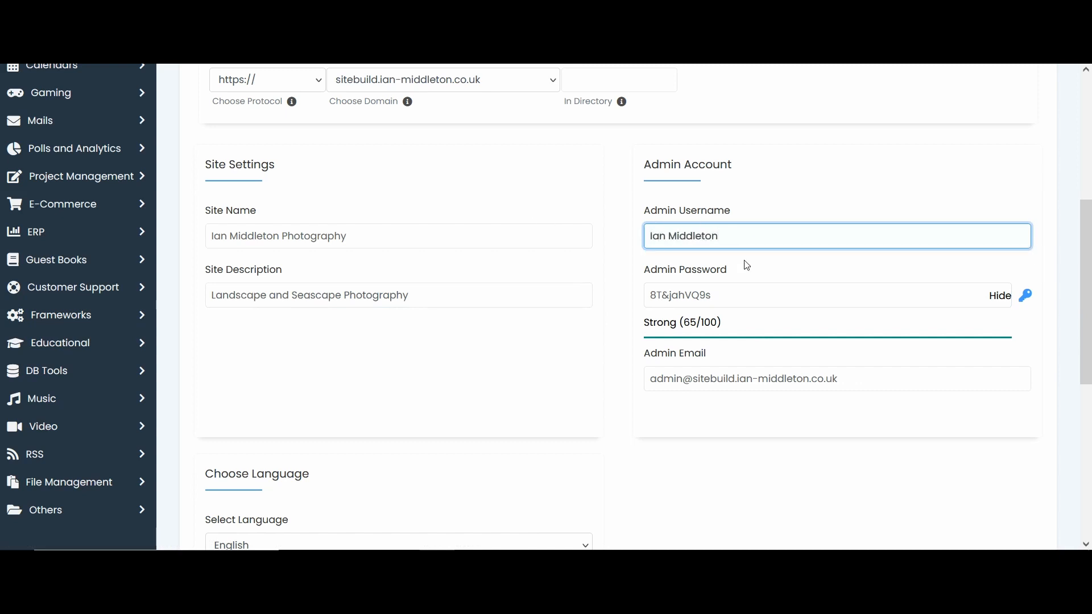
- Generate new random admin passwords several times and keep the last strong one for the admin account
{"action": "left_click", "coordinate": [733, 293]}
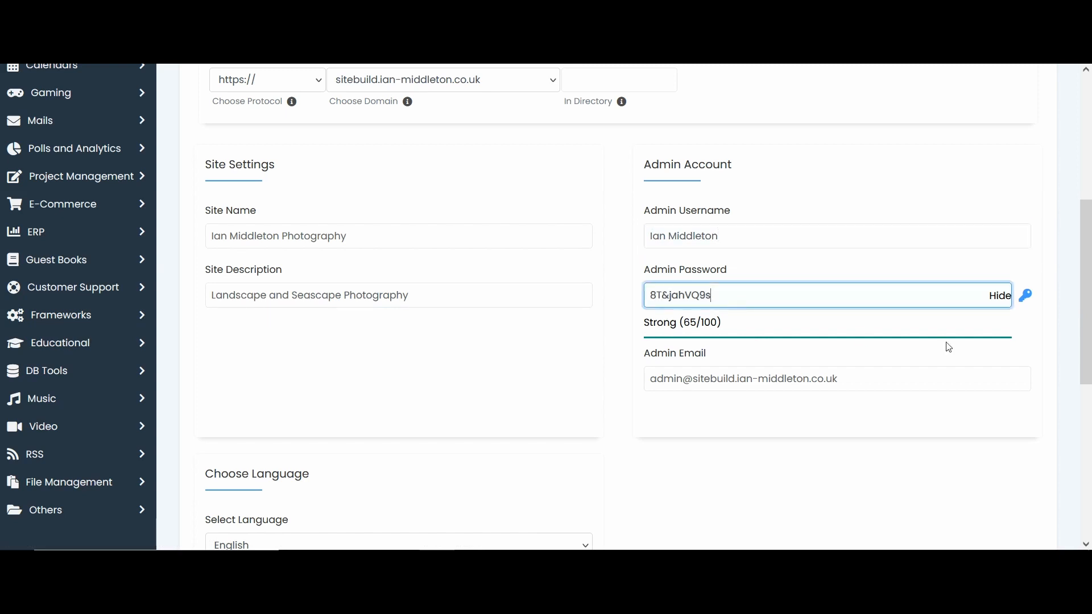
{"action": "left_click", "coordinate": [1028, 297]}
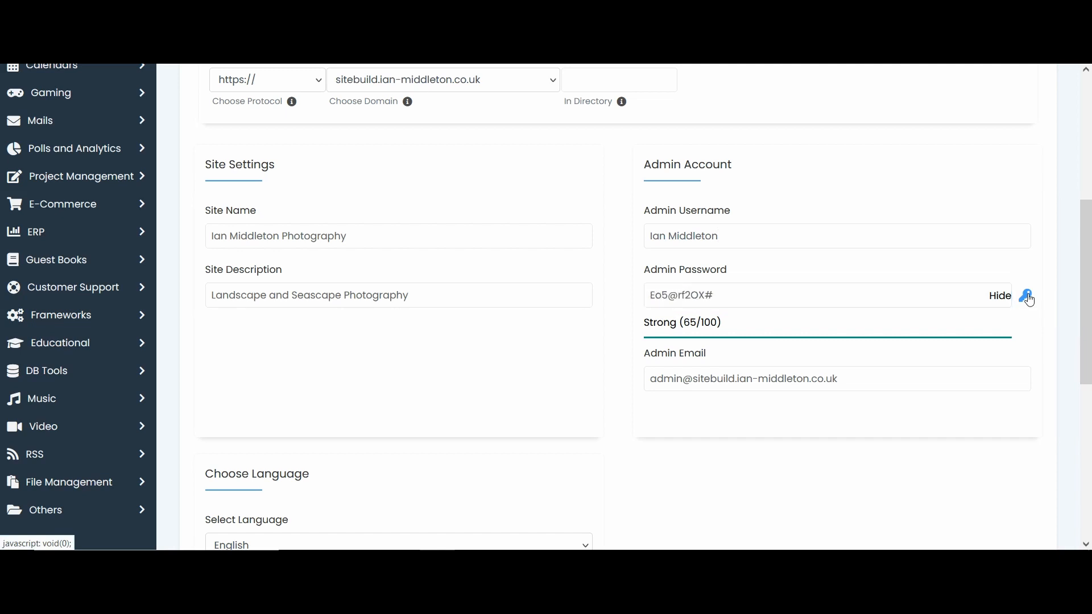
{"action": "left_click", "coordinate": [1027, 297]}
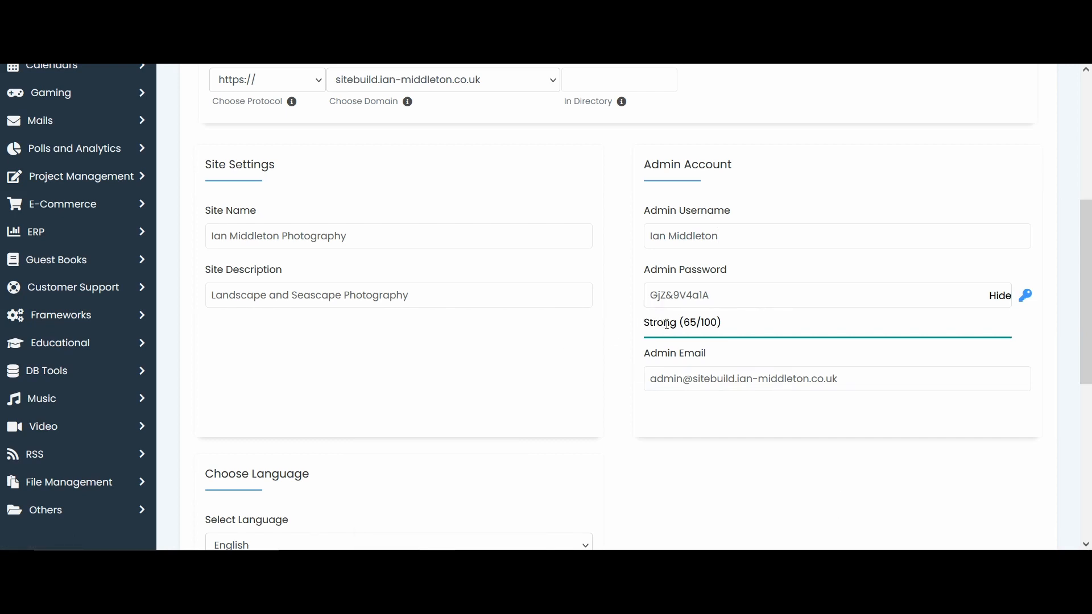
{"action": "left_click", "coordinate": [1028, 298]}
{"action": "left_click", "coordinate": [1028, 298]}
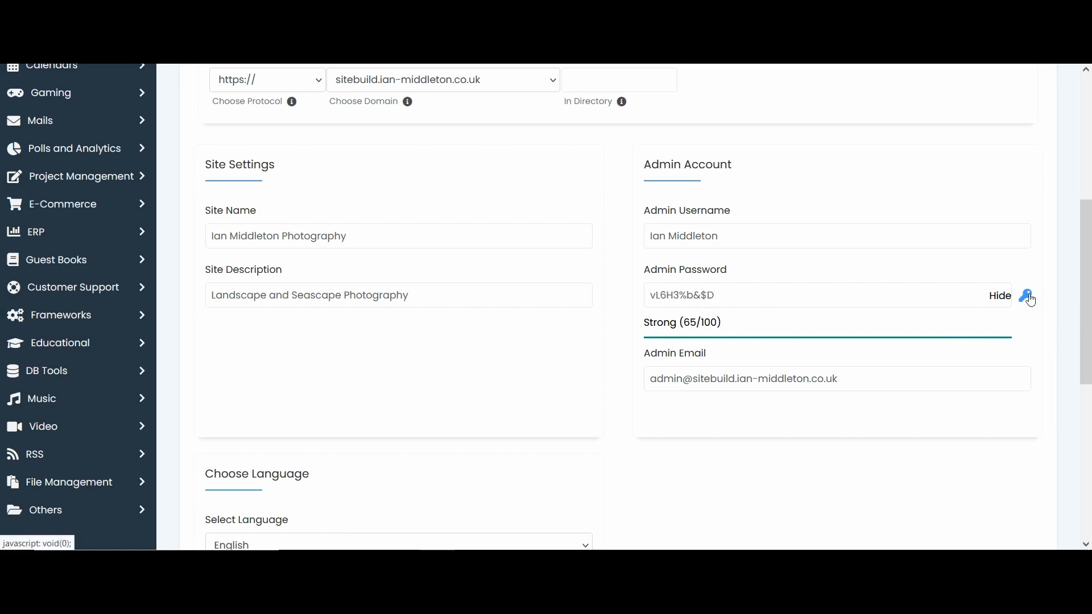
{"action": "left_click", "coordinate": [1028, 298]}
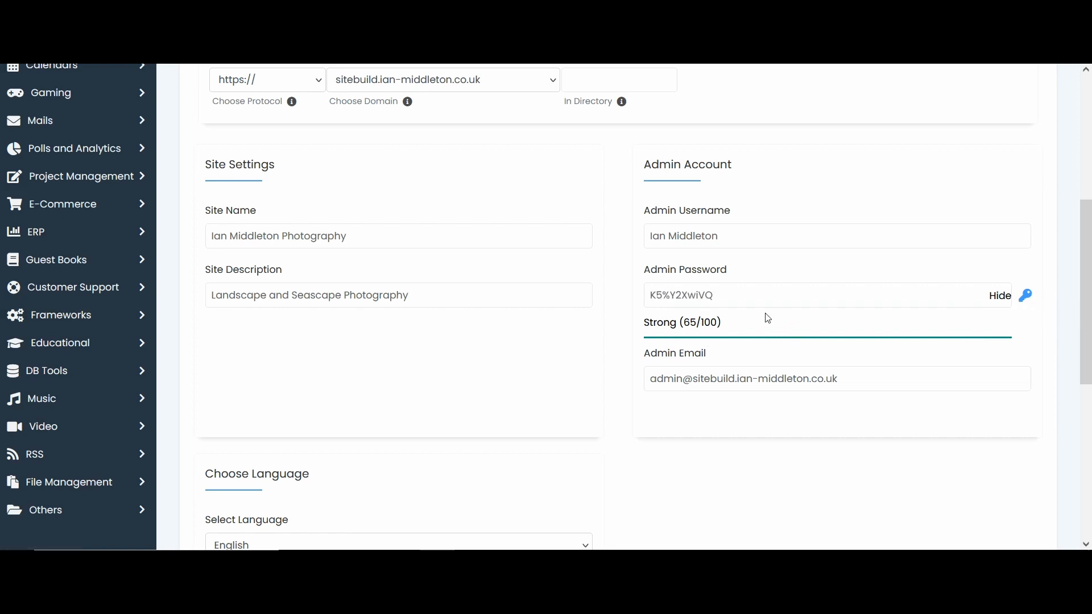
- Replace the default admin email with the site owner's own email address
{"action": "left_click", "coordinate": [686, 378]}
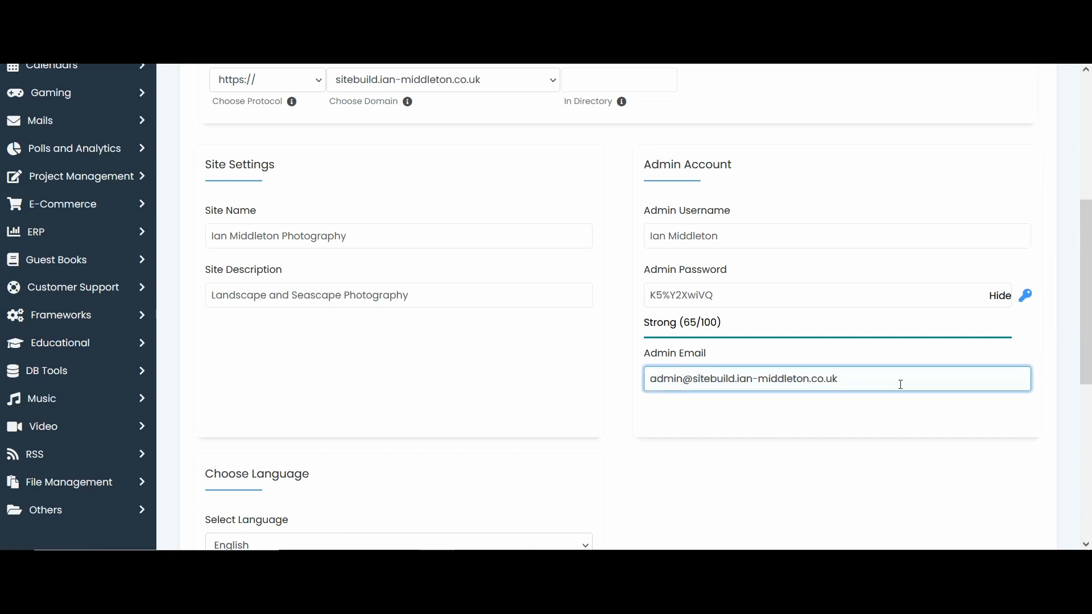
{"action": "triple_click", "coordinate": [746, 385]}
{"action": "key", "text": "BackSpace"}
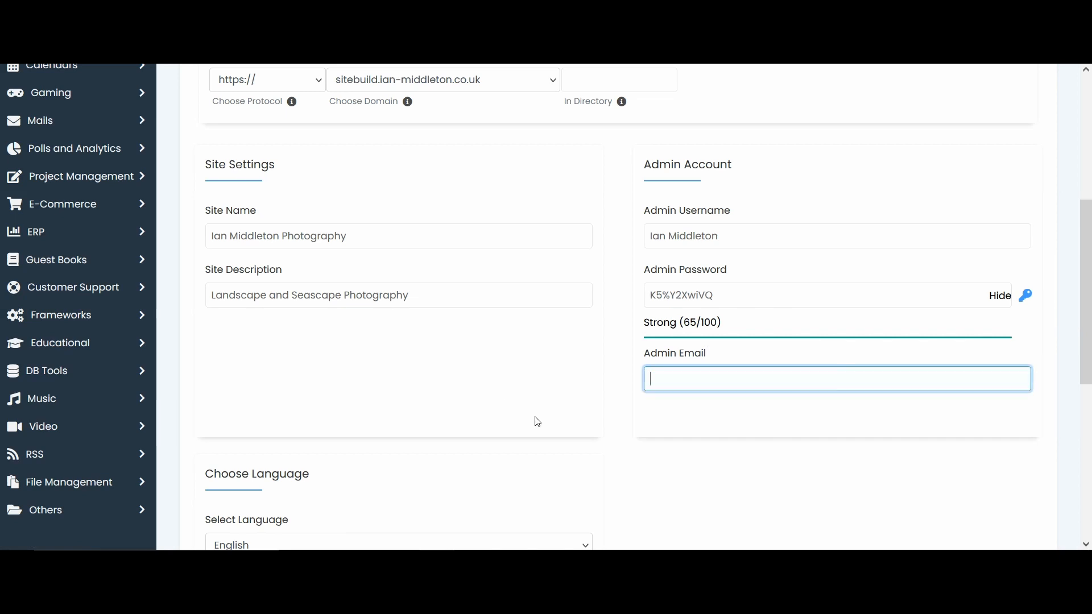
{"action": "type", "text": "i"}
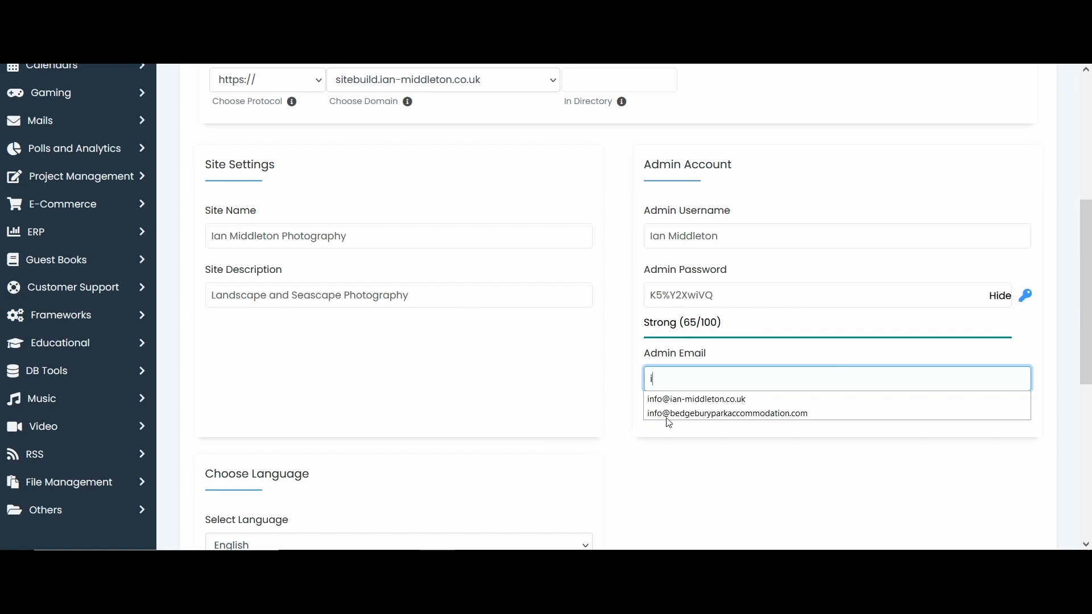
{"action": "left_click", "coordinate": [730, 399]}
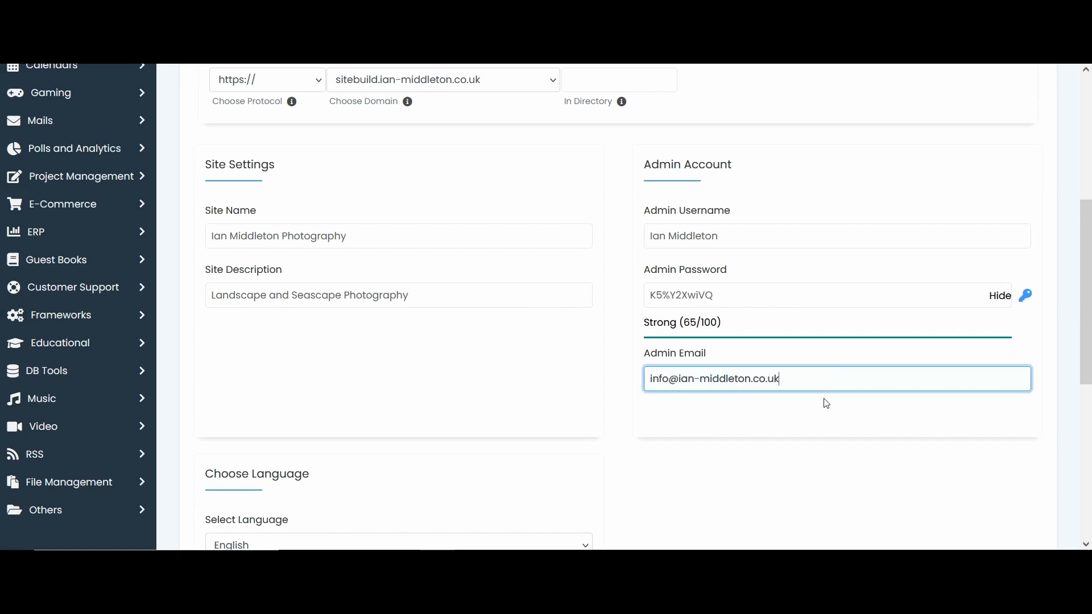
- Leave the language as English and enter the site owner's email address to receive the installation details
{"action": "scroll", "coordinate": [826, 404], "scroll_direction": "down", "scroll_amount": 6}
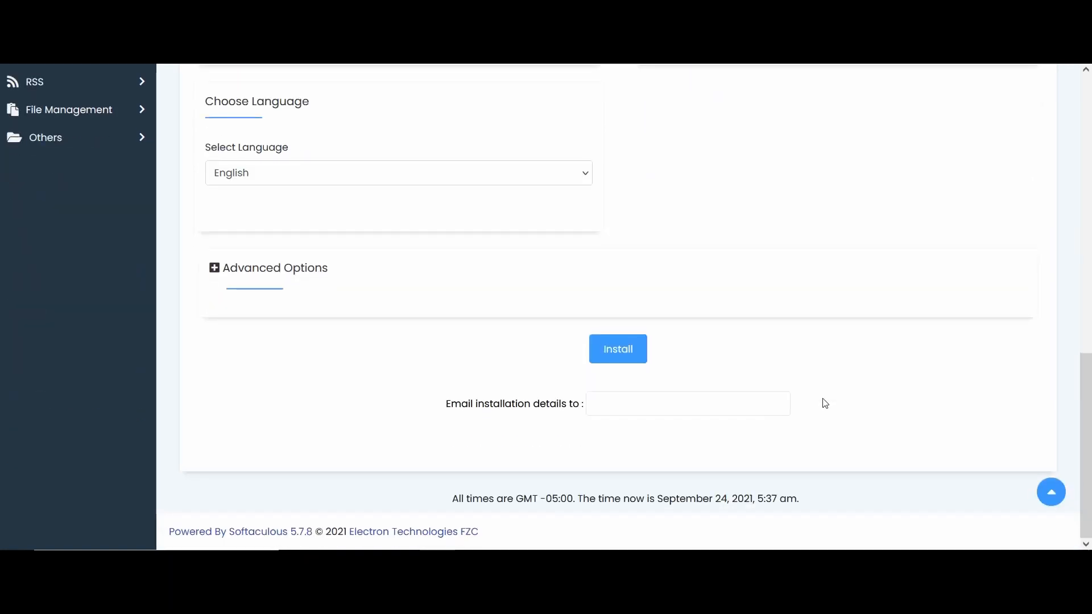
{"action": "left_click", "coordinate": [266, 153]}
{"action": "left_click", "coordinate": [618, 401]}
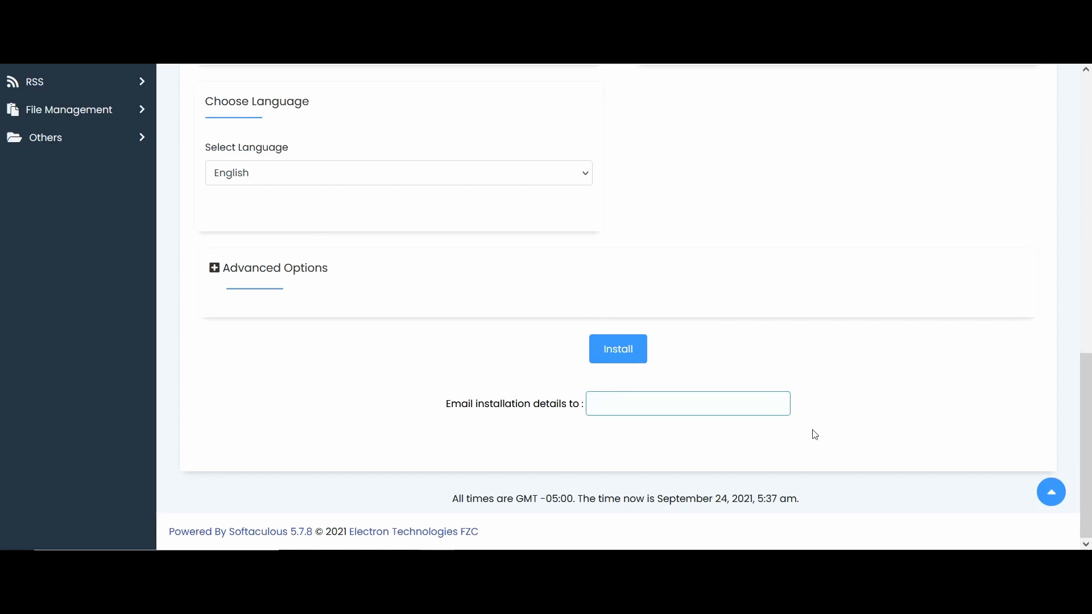
{"action": "type", "text": "i"}
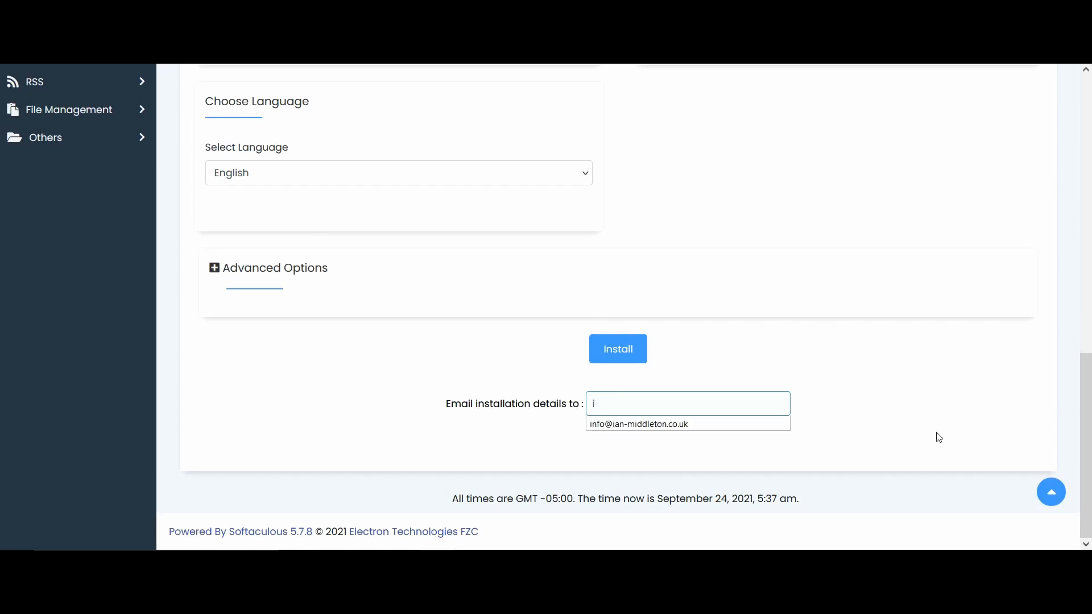
{"action": "left_click", "coordinate": [678, 426]}
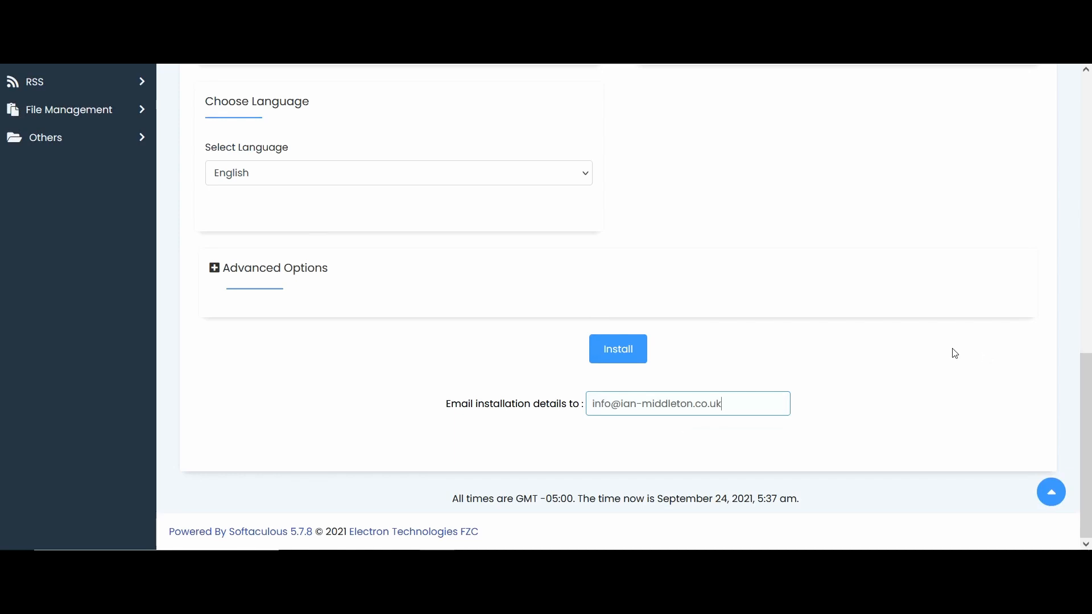
- Go back to the admin account settings and copy the generated admin password
{"action": "scroll", "coordinate": [955, 353], "scroll_direction": "up", "scroll_amount": 5}
{"action": "scroll", "coordinate": [954, 353], "scroll_direction": "up", "scroll_amount": 2}
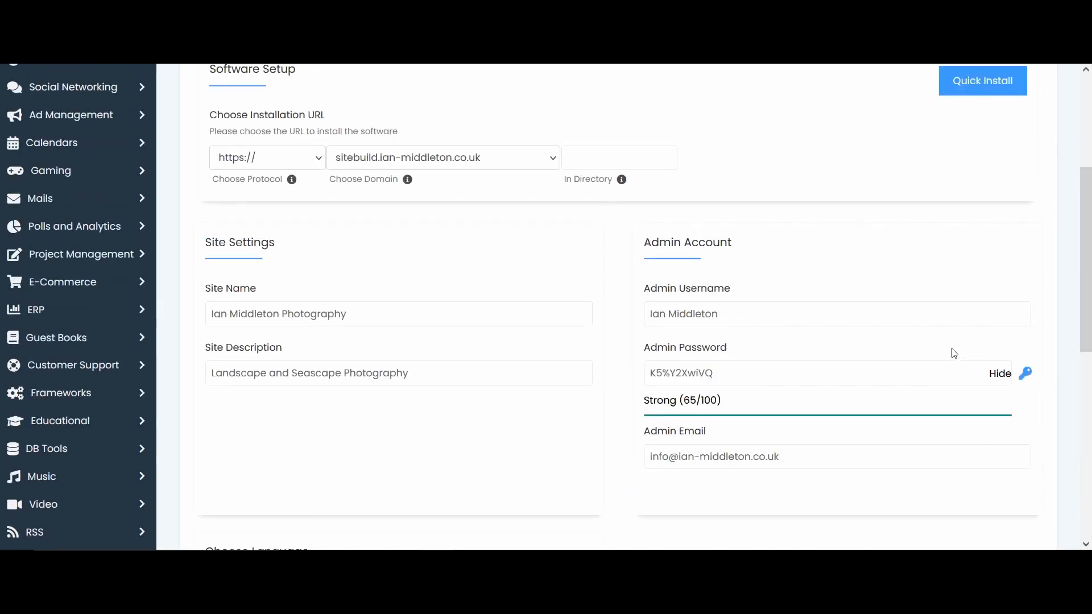
{"action": "left_click", "coordinate": [727, 377]}
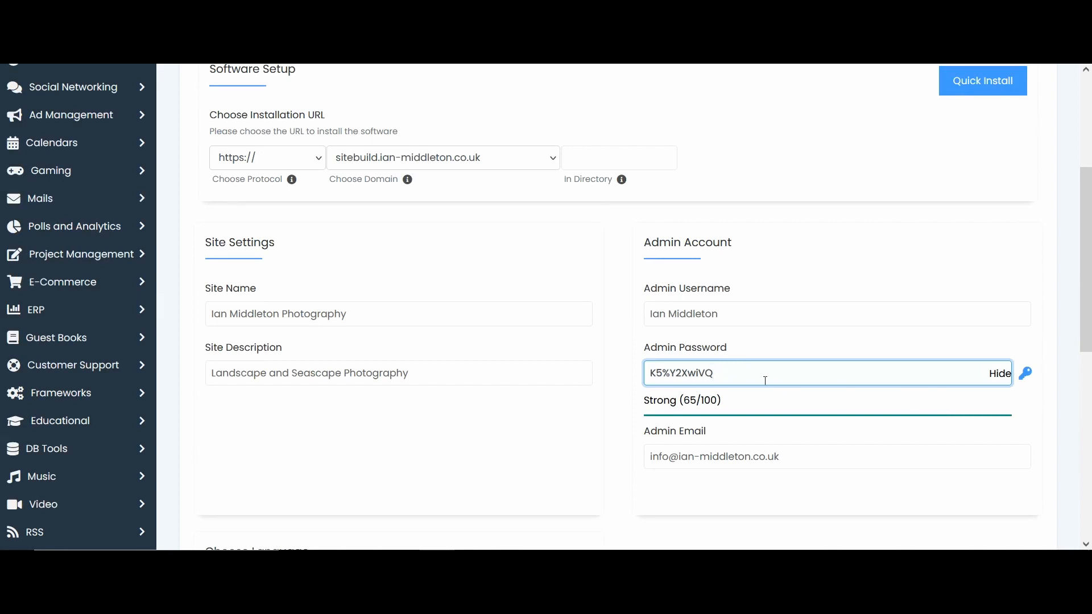
{"action": "left_click_drag", "start_coordinate": [742, 376], "coordinate": [511, 401]}
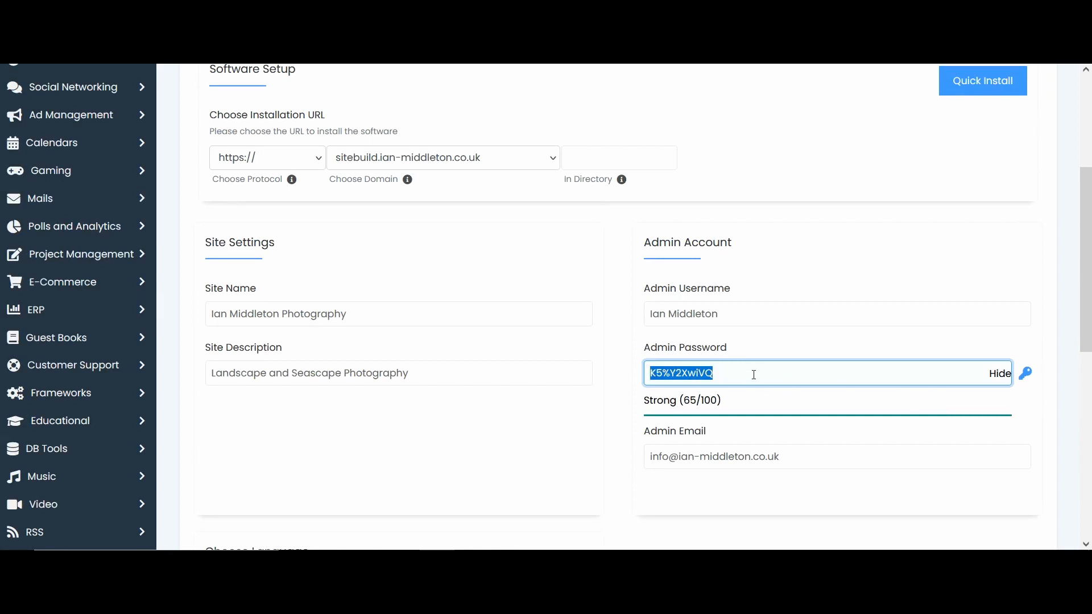
{"action": "right_click", "coordinate": [703, 376]}
{"action": "left_click", "coordinate": [762, 201]}
- Install WordPress + Elementor and open the new site's WordPress dashboard through its administrative URL
{"action": "scroll", "coordinate": [749, 239], "scroll_direction": "down", "scroll_amount": 8}
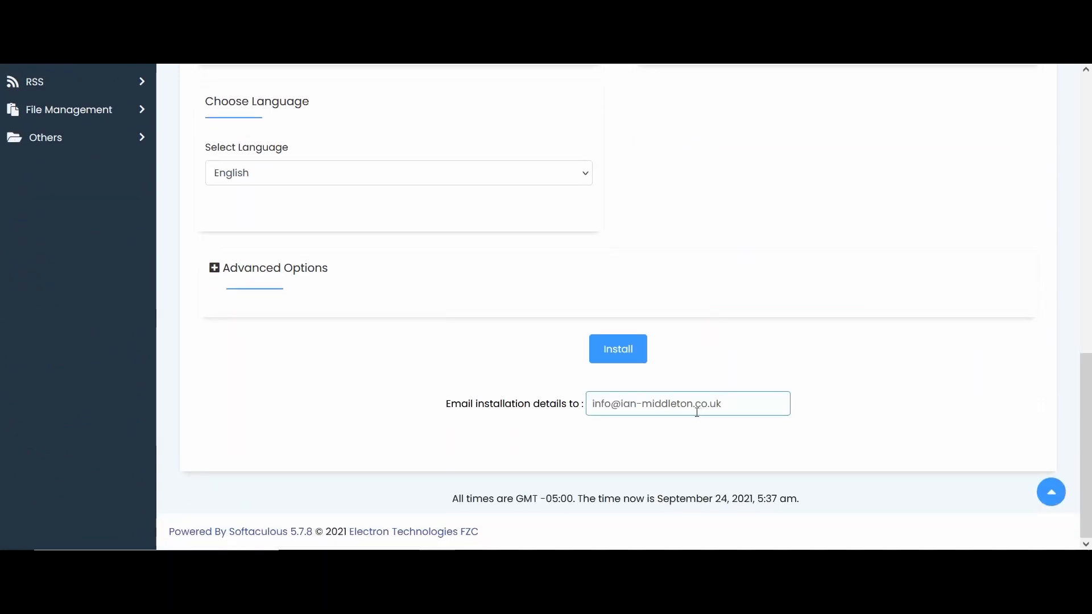
{"action": "left_click", "coordinate": [620, 356]}
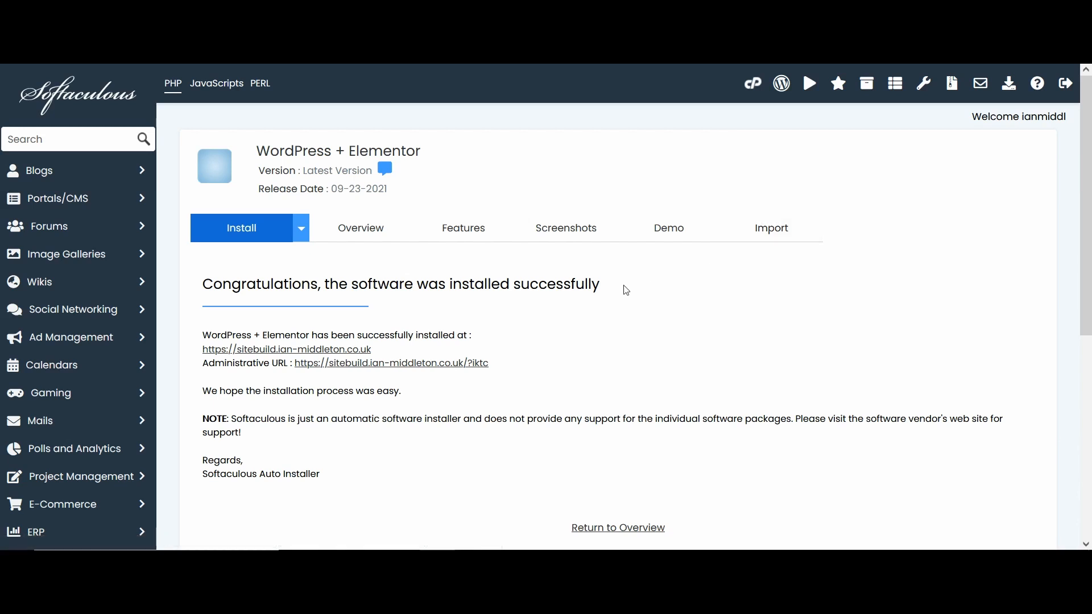
{"action": "scroll", "coordinate": [626, 291], "scroll_direction": "down", "scroll_amount": 1}
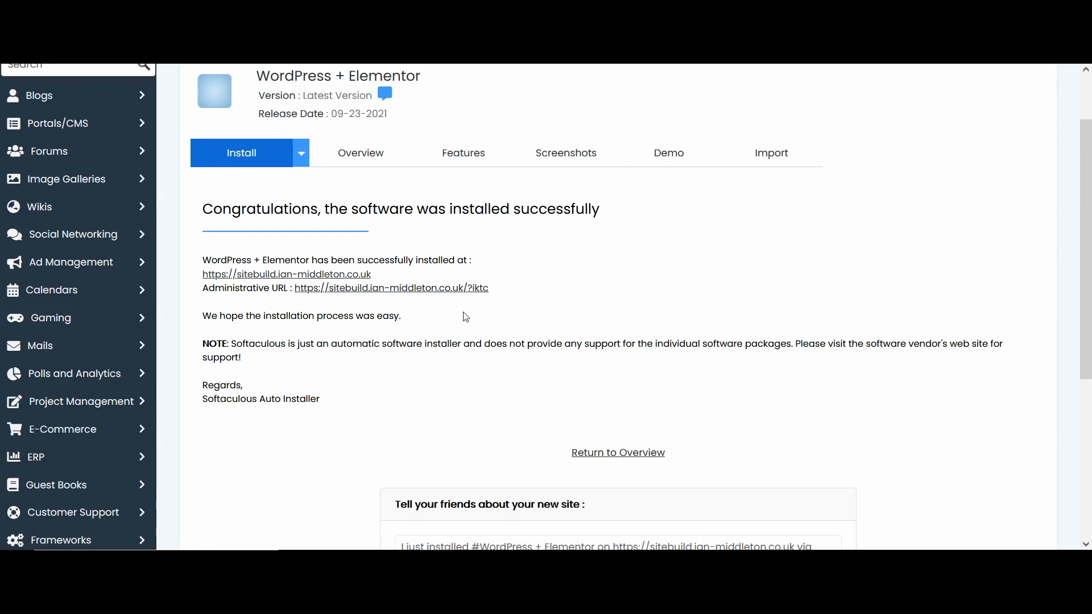
{"action": "left_click", "coordinate": [408, 289]}
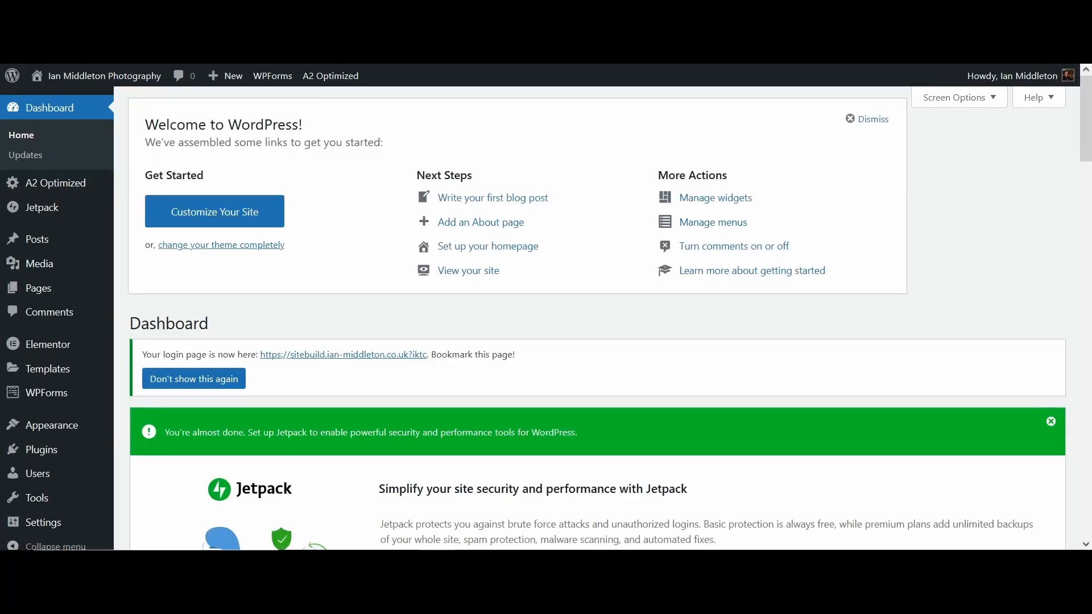
- Return to the Softaculous installation confirmation and view the link options for the administrative URL
{"action": "key", "text": "ctrl+shift+Tab"}
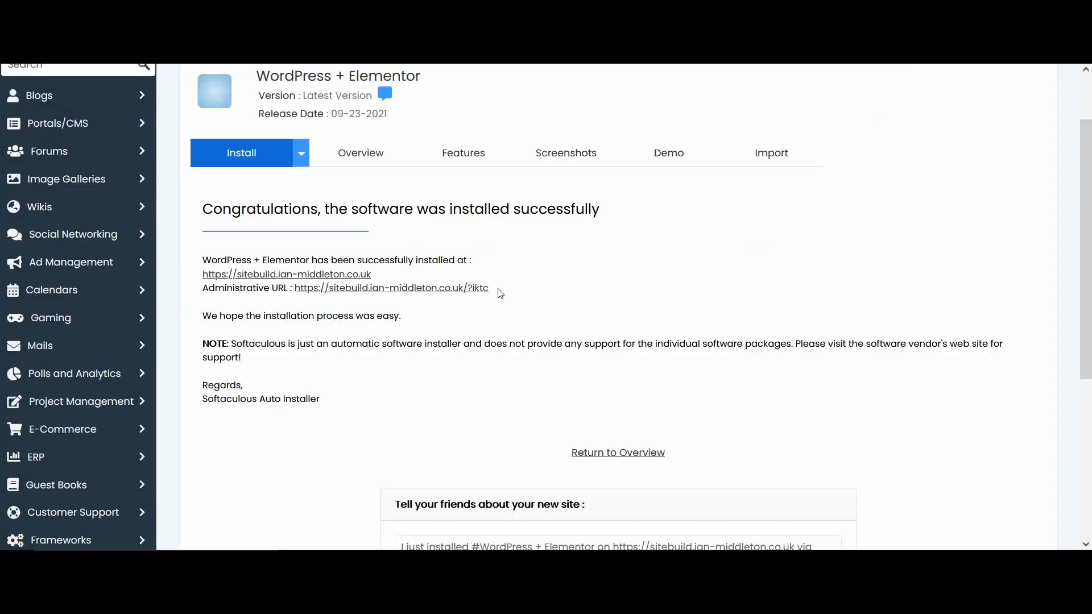
{"action": "right_click", "coordinate": [448, 292]}
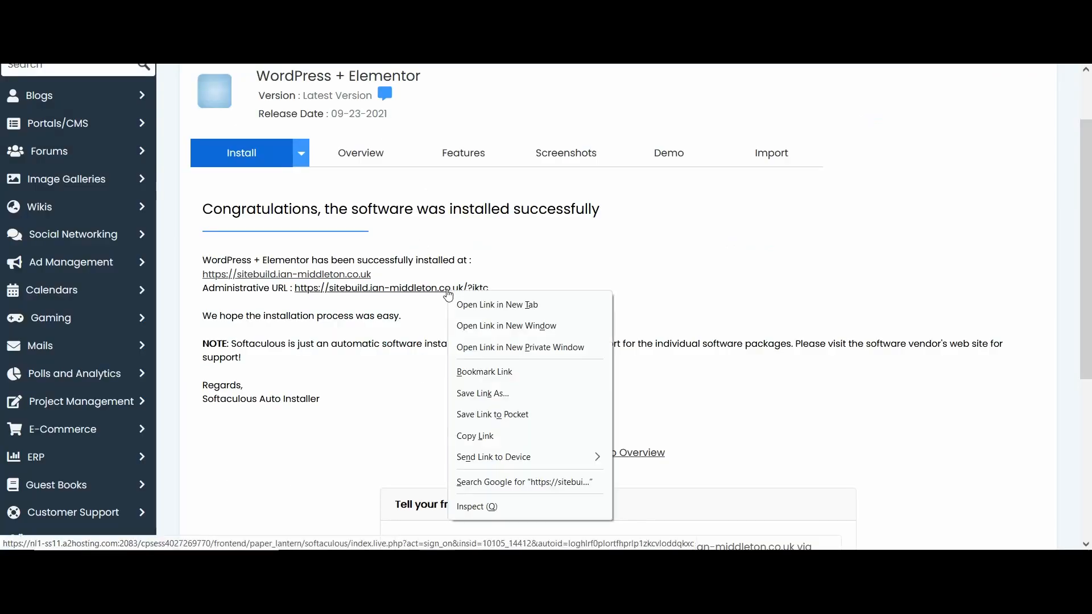
{"action": "left_click", "coordinate": [526, 272]}
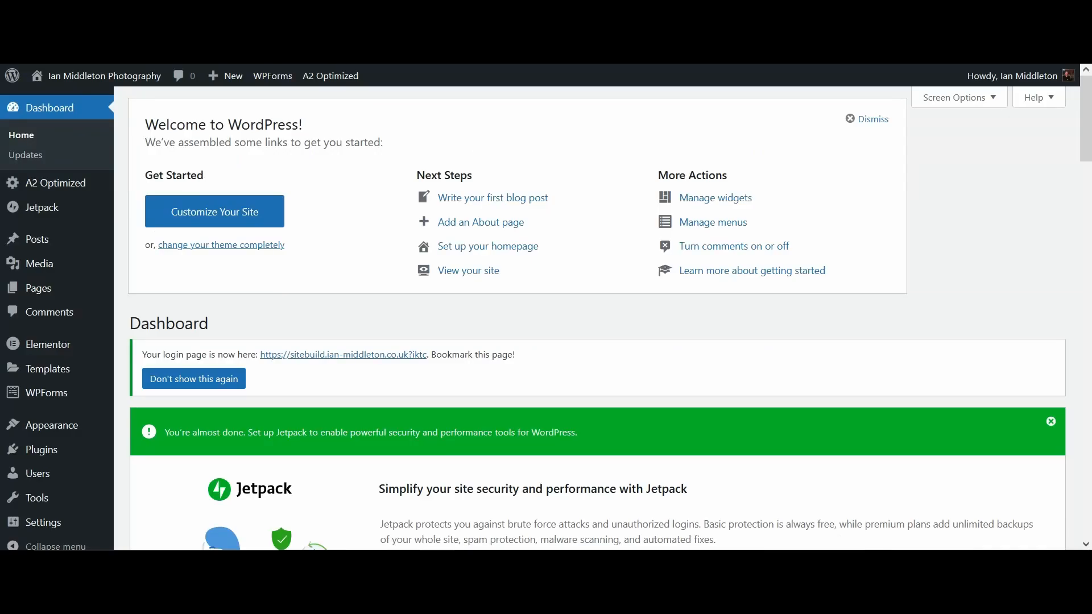
- Look over the WordPress dashboard and examine the list of installed plugins
{"action": "scroll", "coordinate": [34, 432], "scroll_direction": "down", "scroll_amount": 4}
{"action": "mouse_move", "coordinate": [30, 413]}
{"action": "scroll", "coordinate": [191, 224], "scroll_direction": "up", "scroll_amount": 4}
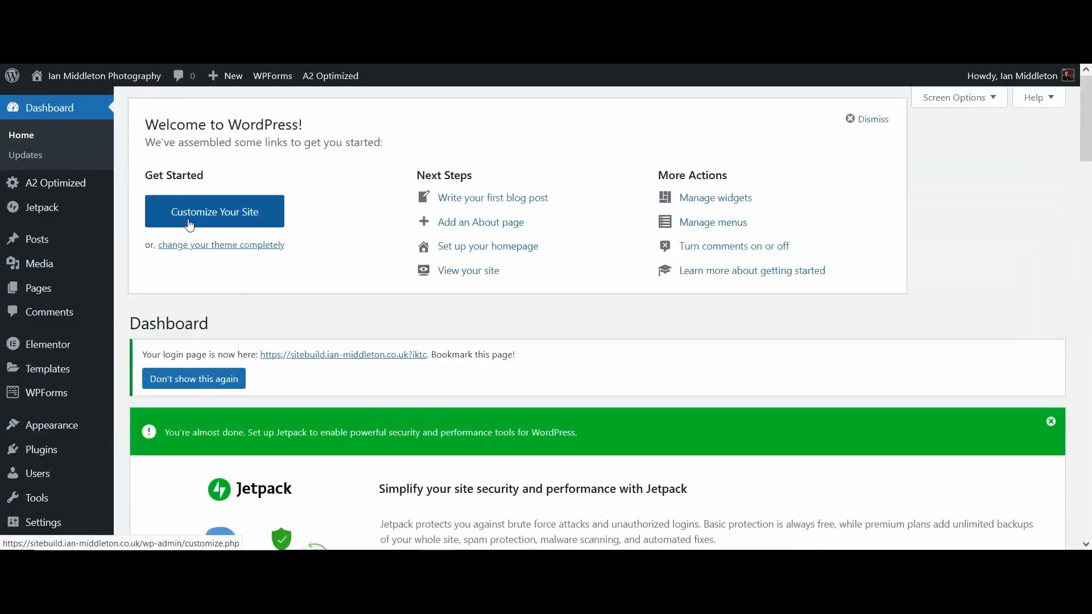
{"action": "mouse_move", "coordinate": [41, 458]}
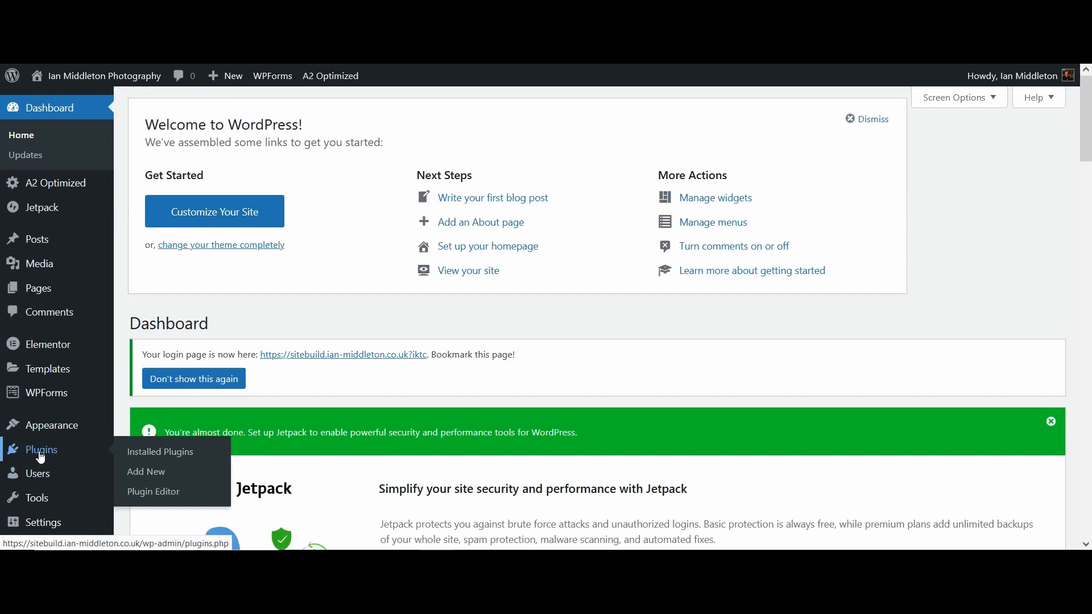
{"action": "left_click", "coordinate": [41, 458]}
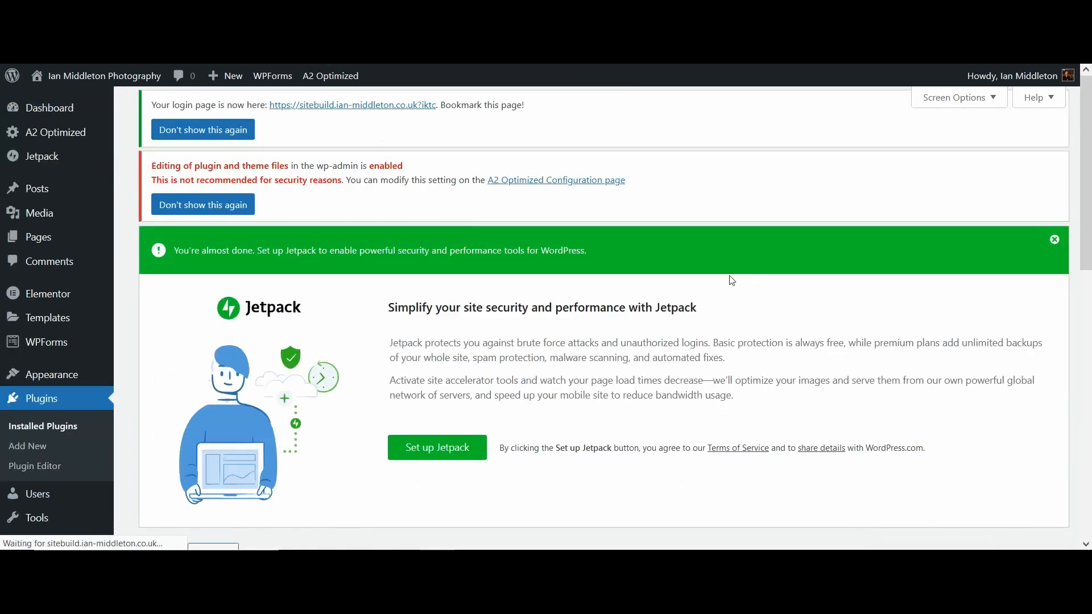
{"action": "scroll", "coordinate": [830, 266], "scroll_direction": "down", "scroll_amount": 7}
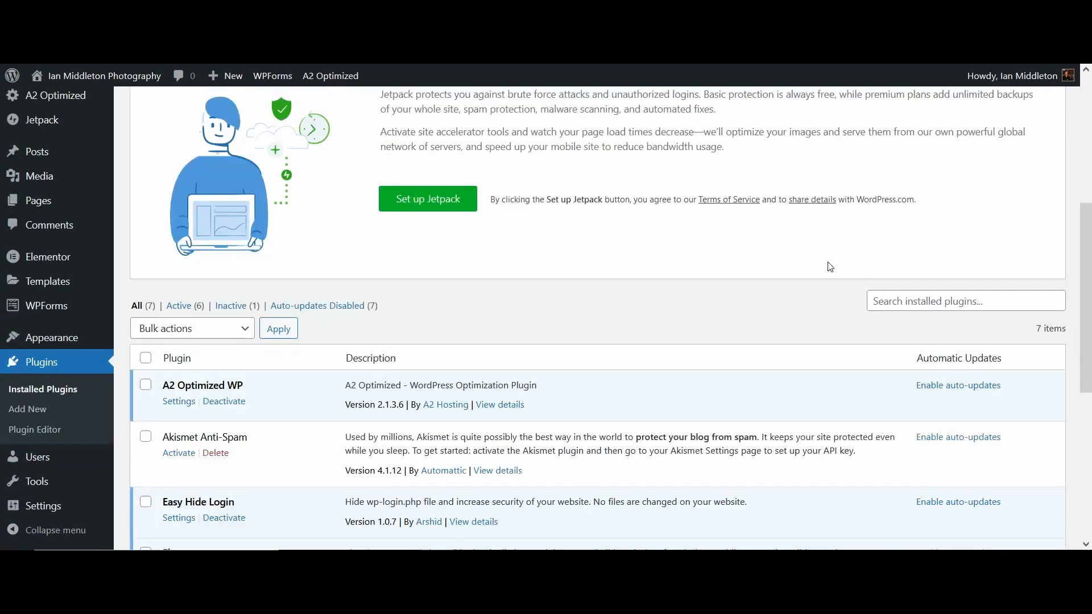
{"action": "scroll", "coordinate": [830, 266], "scroll_direction": "down", "scroll_amount": 2}
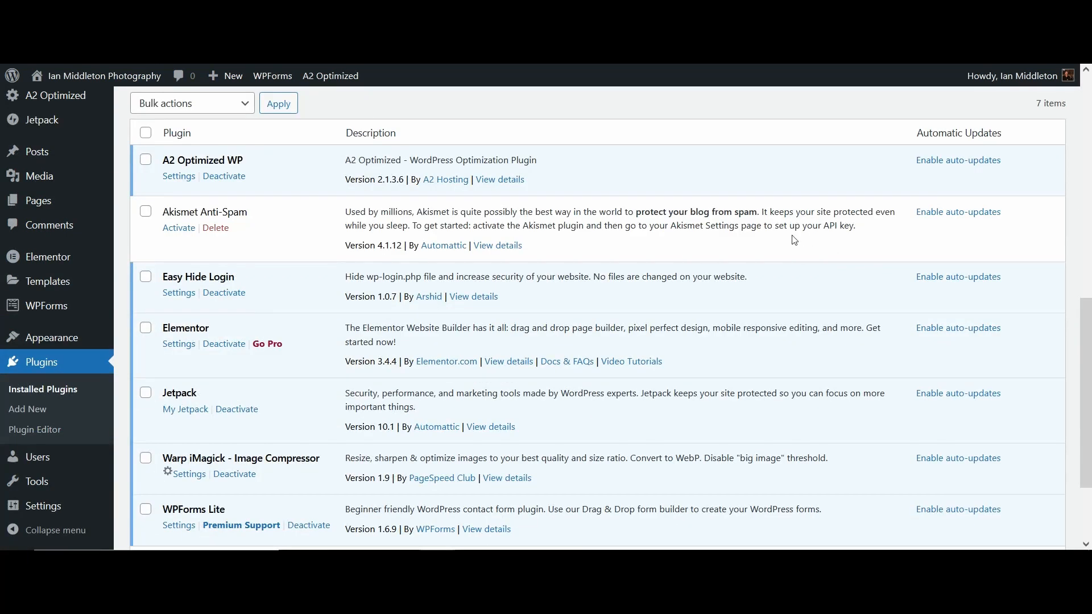
{"action": "scroll", "coordinate": [795, 240], "scroll_direction": "down", "scroll_amount": 2}
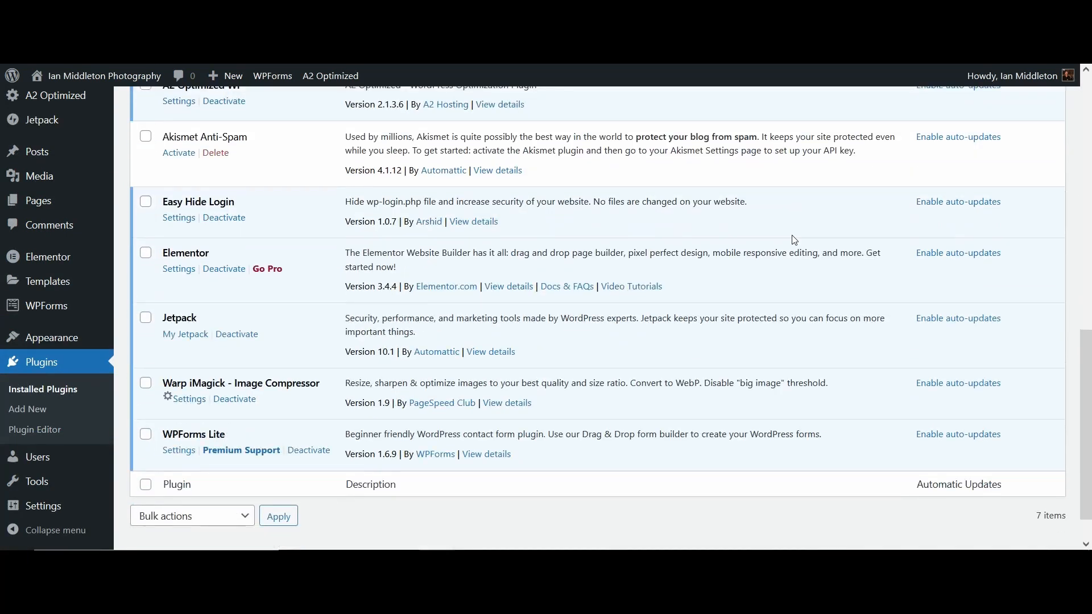
- View the details of the Easy Hide Login plugin and close them again
{"action": "scroll", "coordinate": [795, 240], "scroll_direction": "up", "scroll_amount": 2}
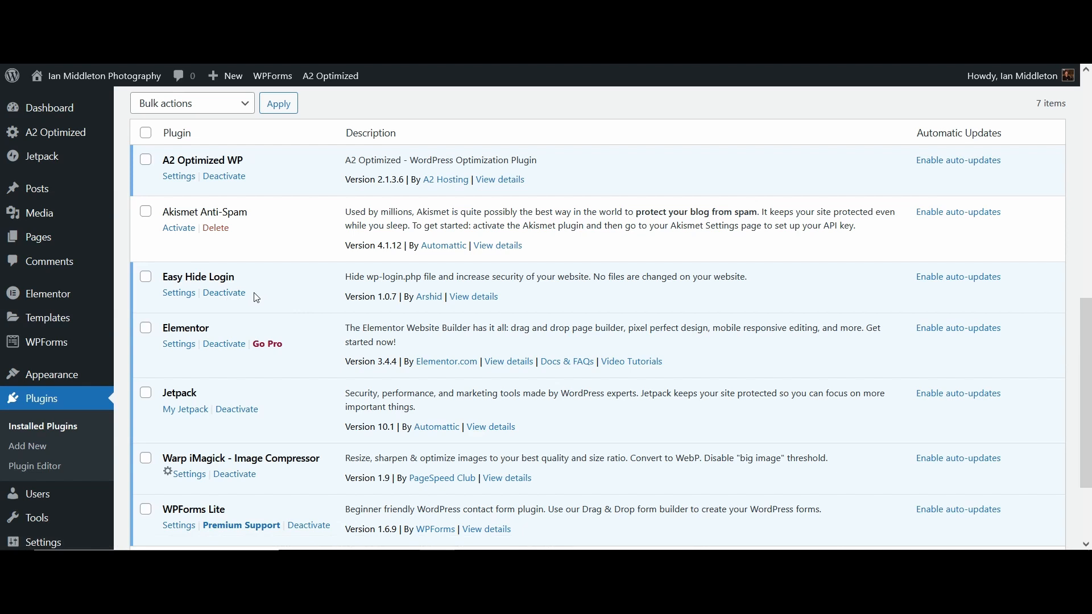
{"action": "left_click", "coordinate": [482, 297]}
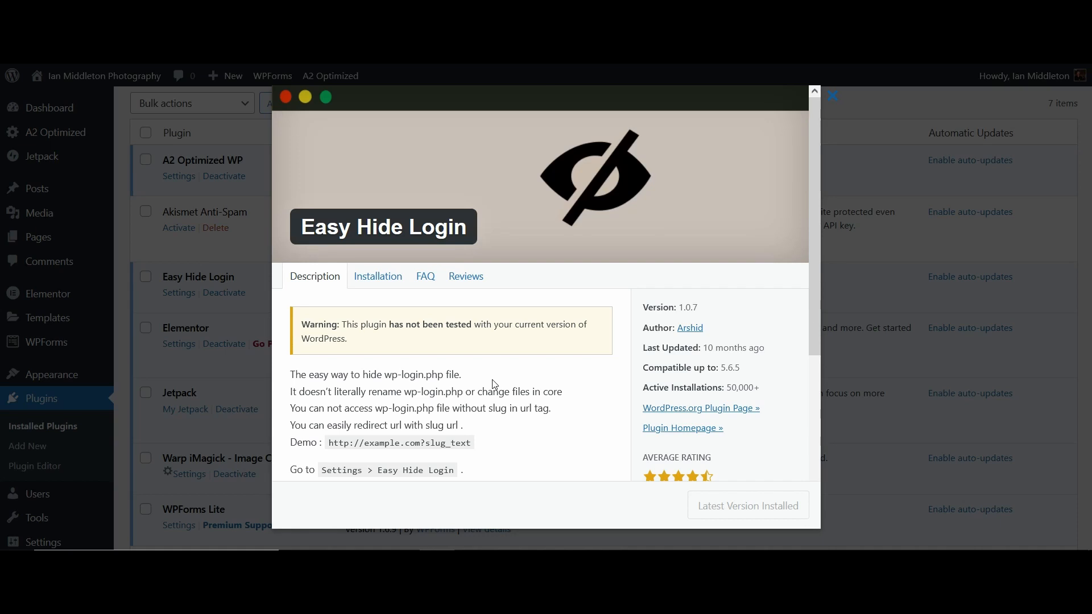
{"action": "left_click", "coordinate": [832, 96]}
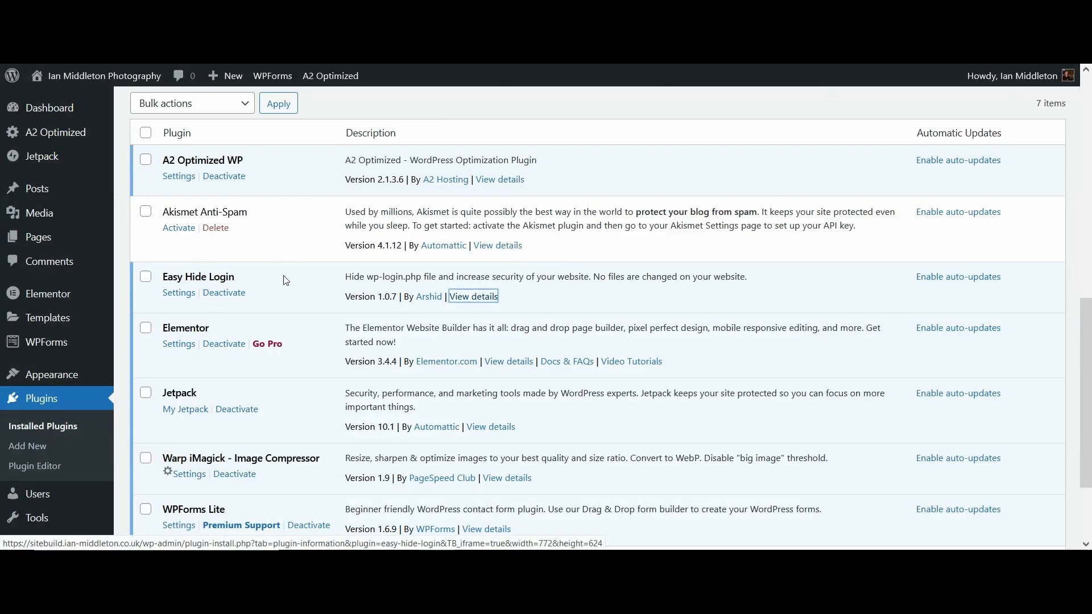
- Deactivate the Easy Hide Login plugin and delete it from the site
{"action": "left_click", "coordinate": [232, 299]}
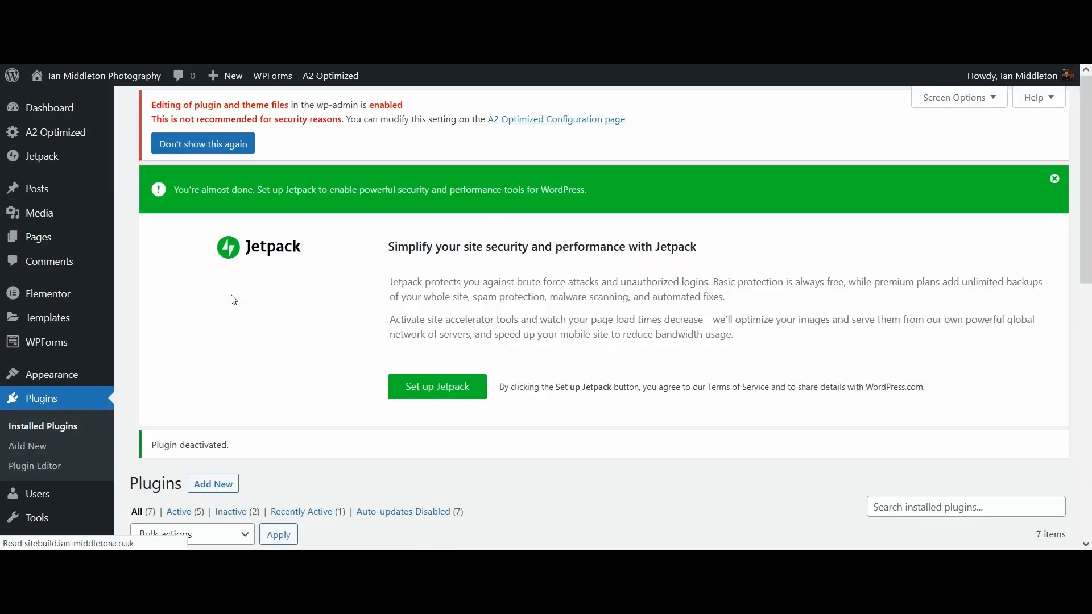
{"action": "scroll", "coordinate": [233, 299], "scroll_direction": "down", "scroll_amount": 5}
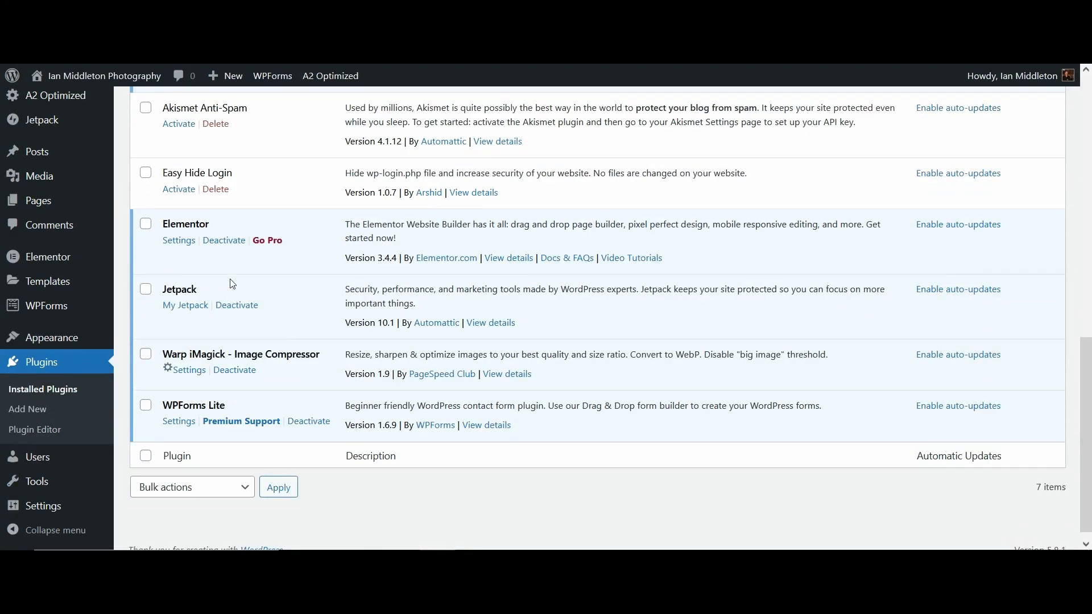
{"action": "left_click", "coordinate": [217, 191]}
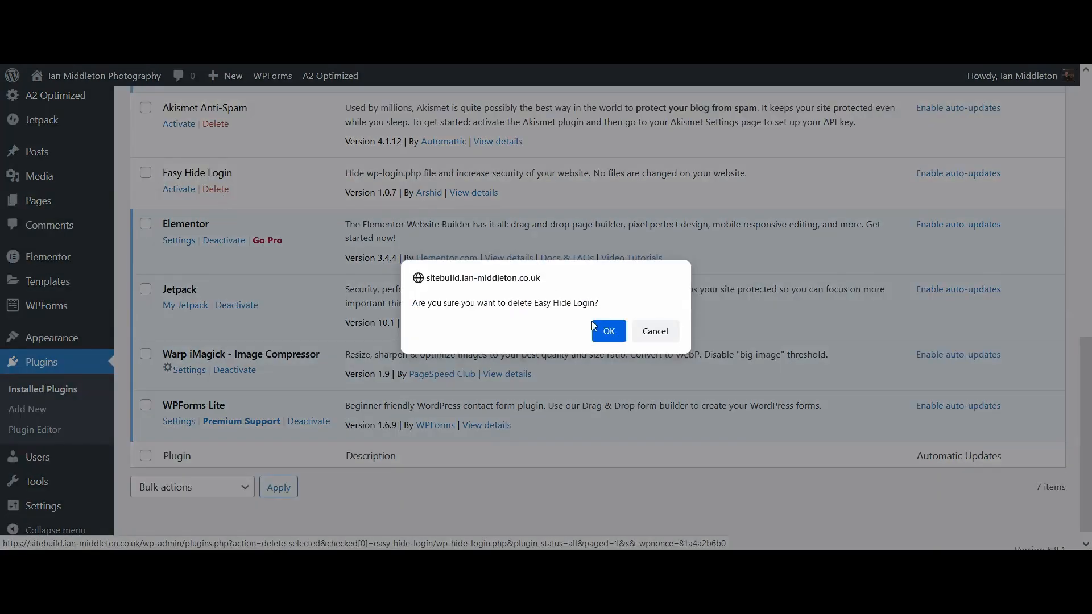
{"action": "left_click", "coordinate": [606, 330]}
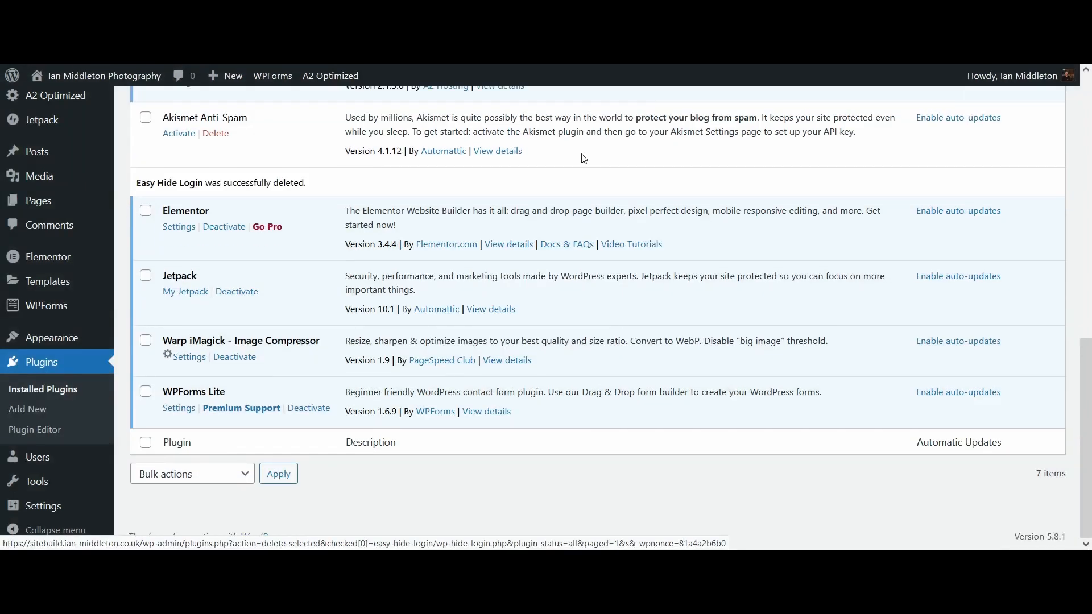
- Log out of WordPress and load the site's login page directly at its wp-login.php address
{"action": "scroll", "coordinate": [583, 159], "scroll_direction": "up", "scroll_amount": 3}
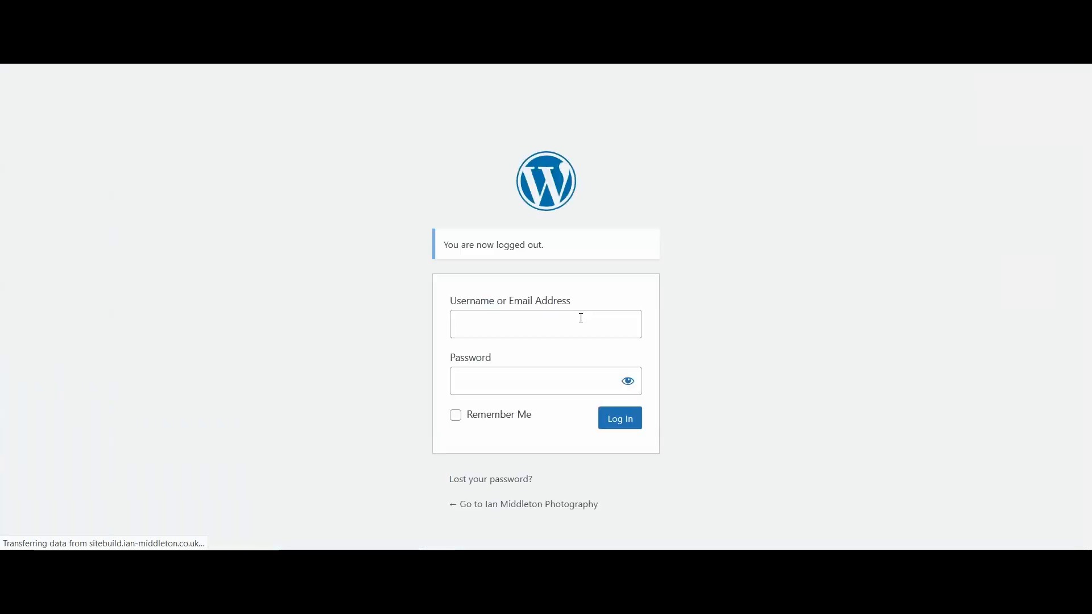
{"action": "left_click", "coordinate": [581, 317]}
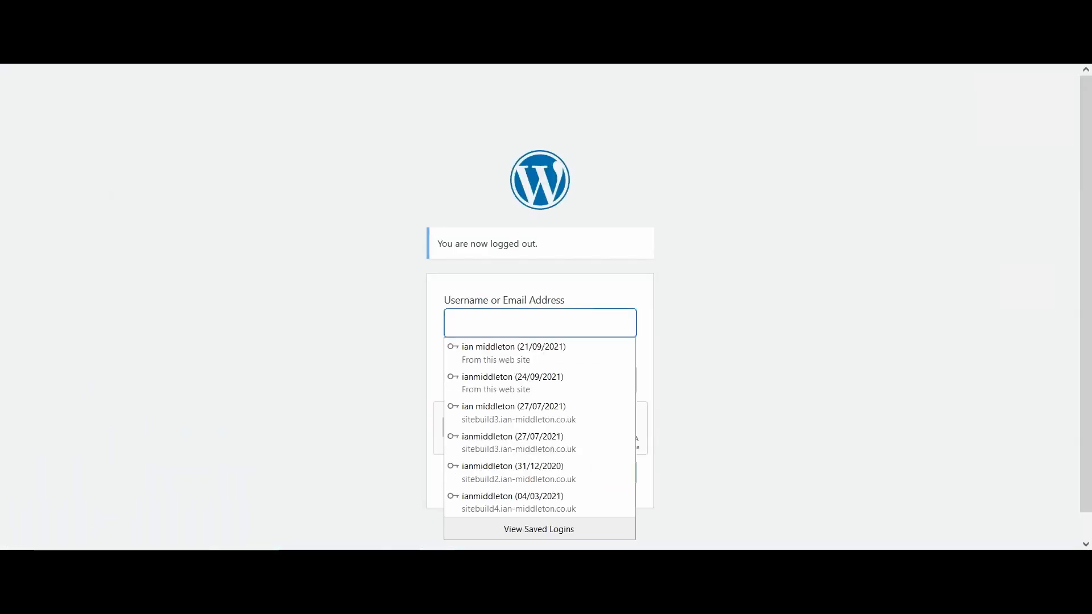
{"action": "left_click", "coordinate": [546, 35]}
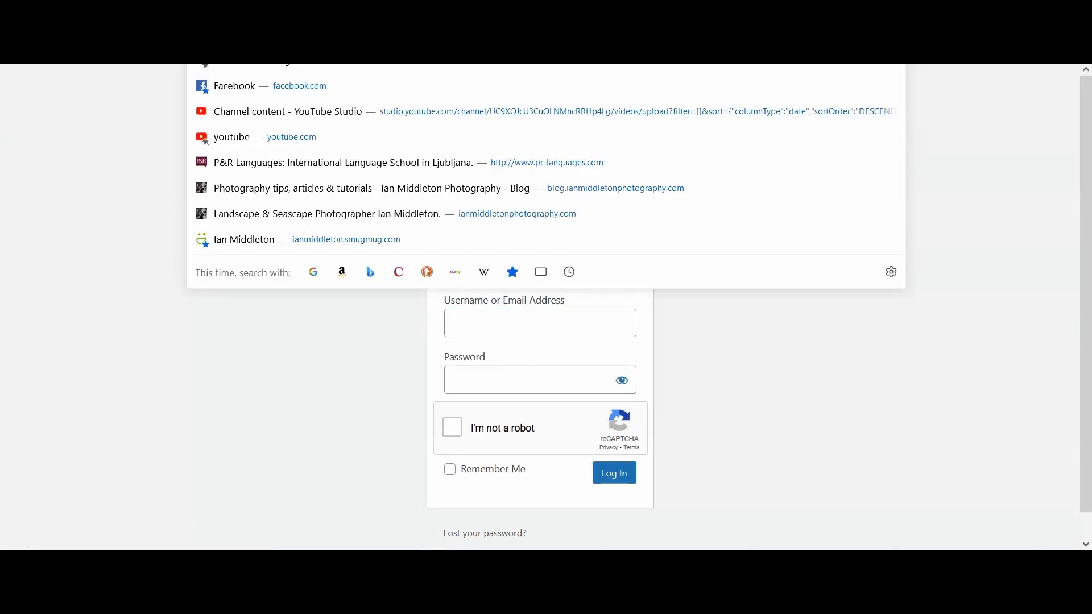
{"action": "key", "text": "BackSpace"}
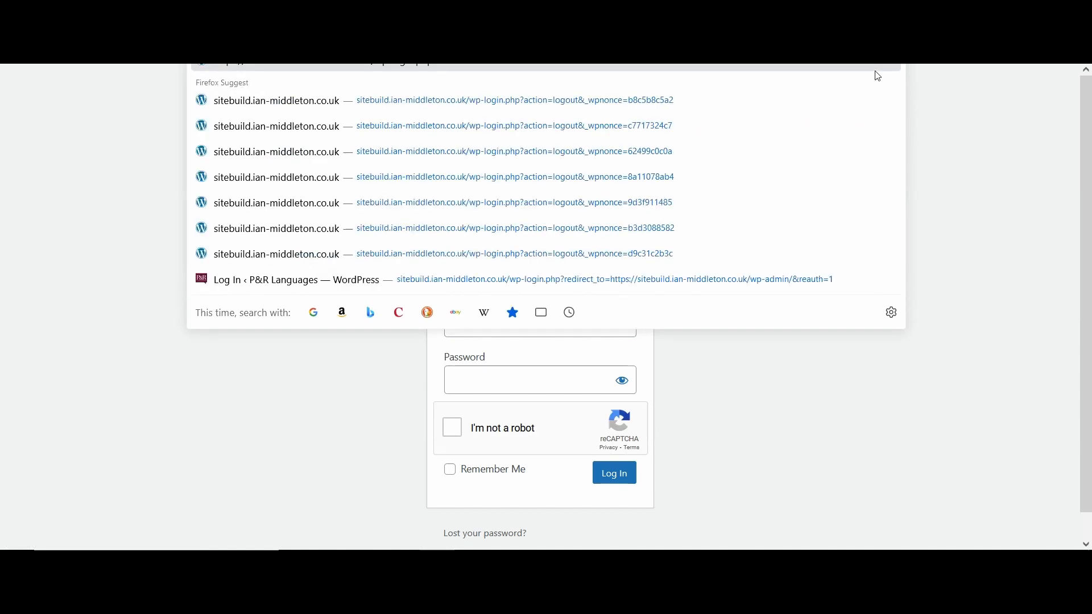
{"action": "key", "text": "Return"}
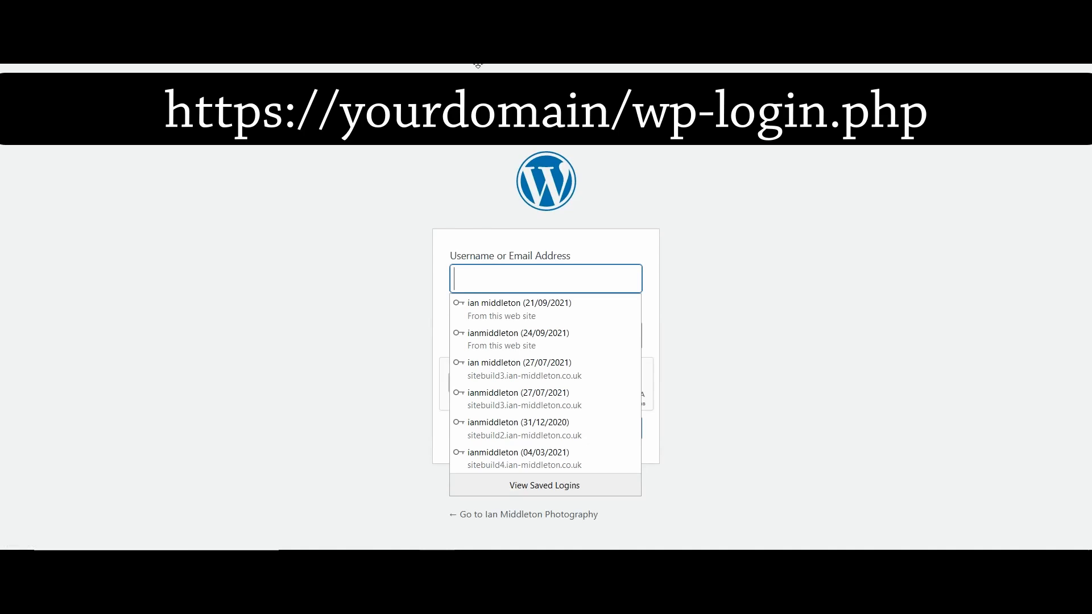
{"action": "left_click", "coordinate": [455, 34]}
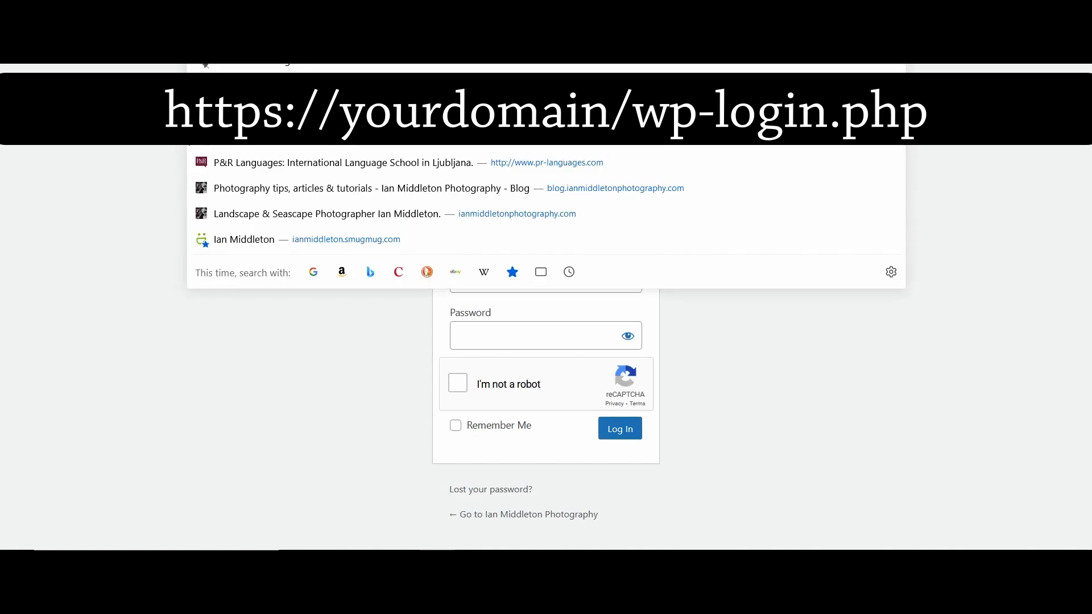
{"action": "key", "text": "Escape"}
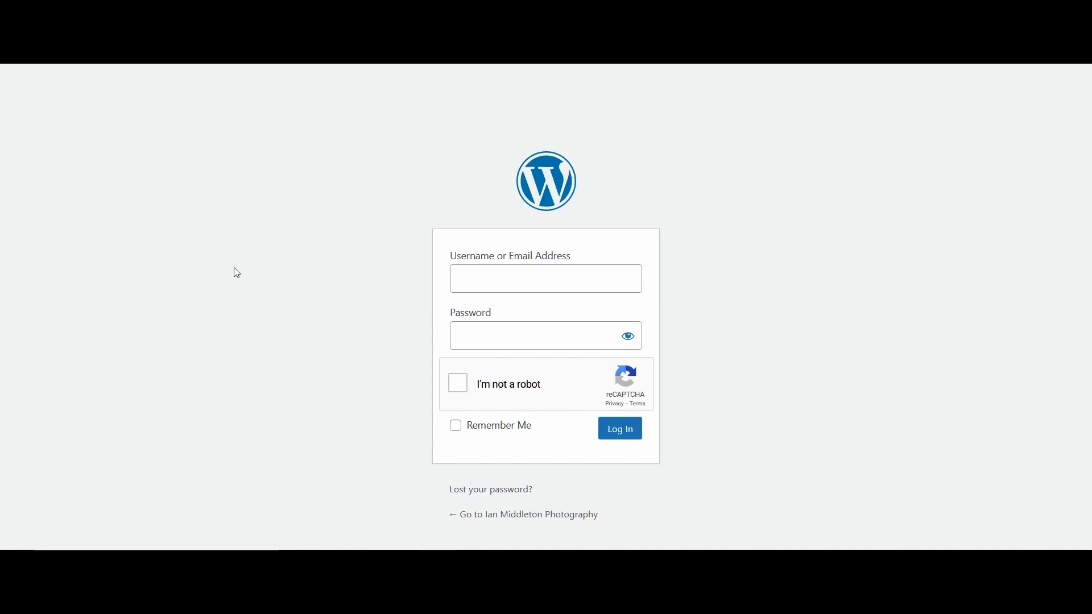
- Enter the username and paste the account password in the WordPress login form
{"action": "left_click", "coordinate": [481, 271]}
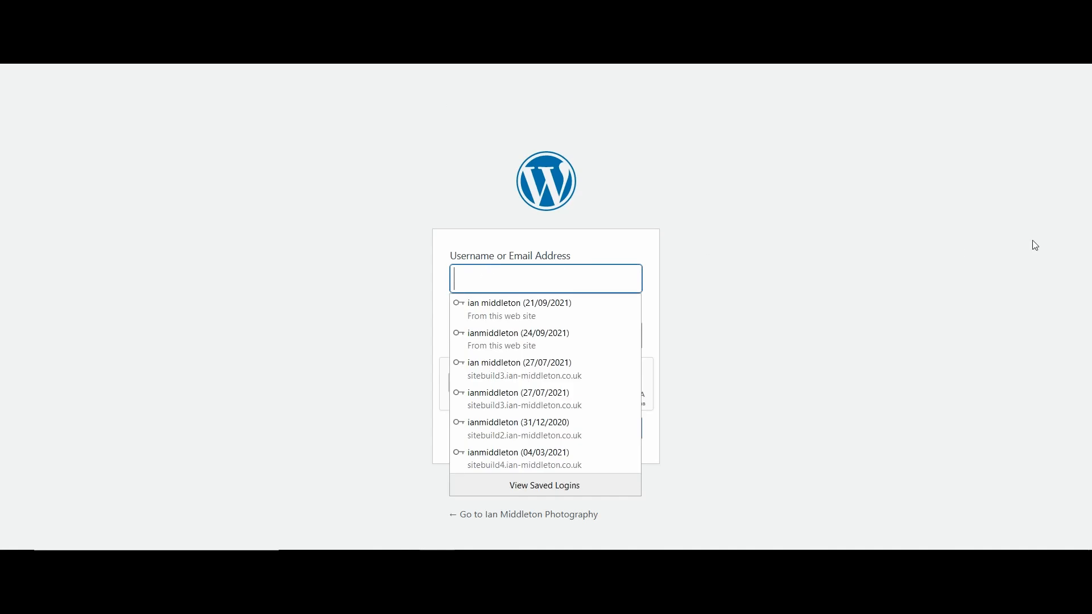
{"action": "type", "text": "ian middleton"}
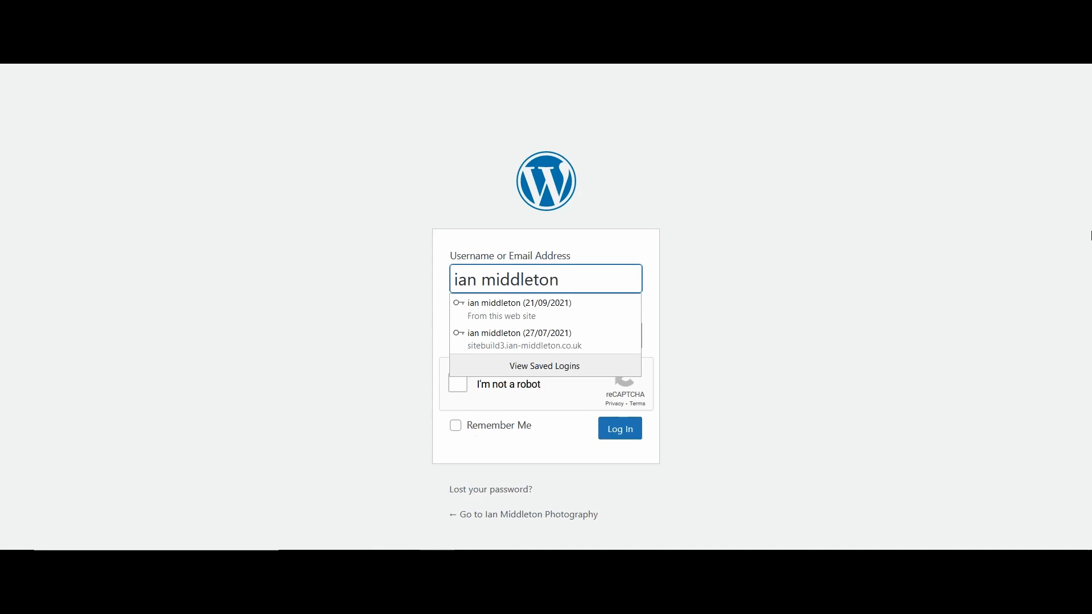
{"action": "left_click", "coordinate": [717, 244]}
{"action": "left_click", "coordinate": [526, 333]}
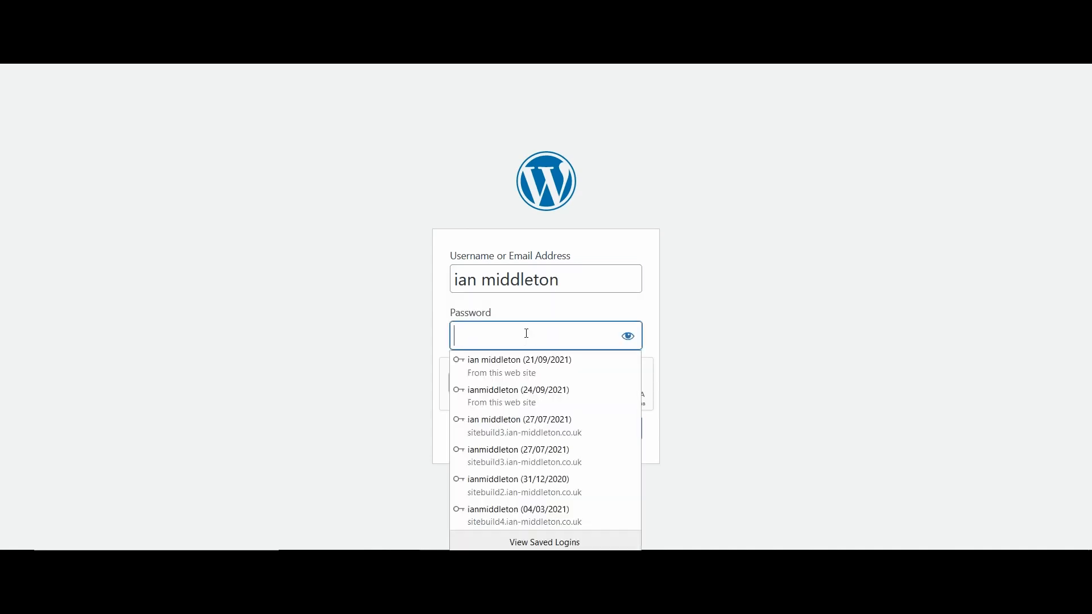
{"action": "right_click", "coordinate": [479, 337]}
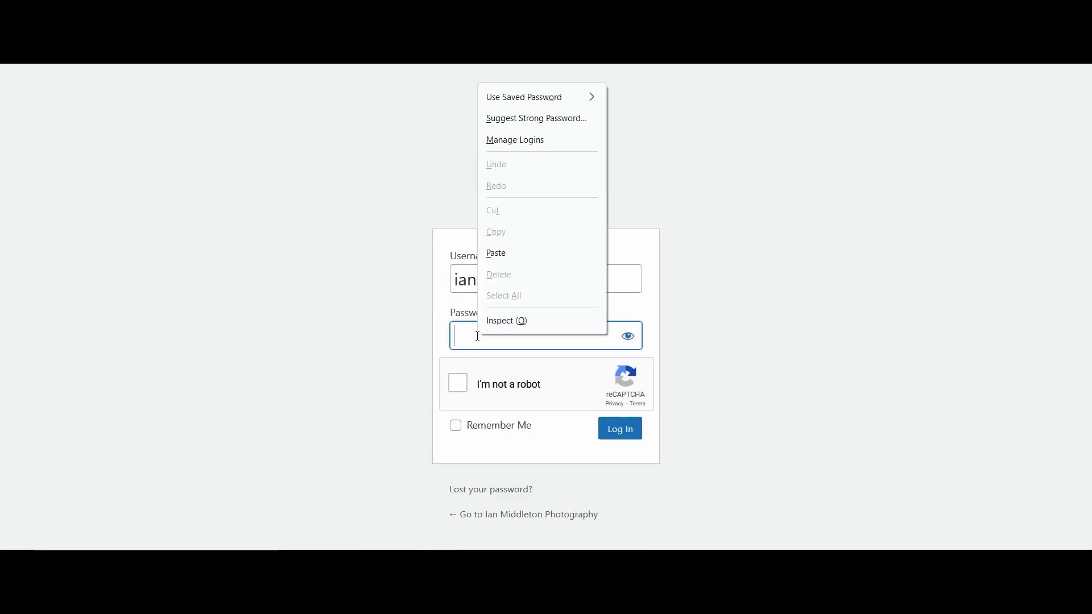
{"action": "left_click", "coordinate": [492, 255]}
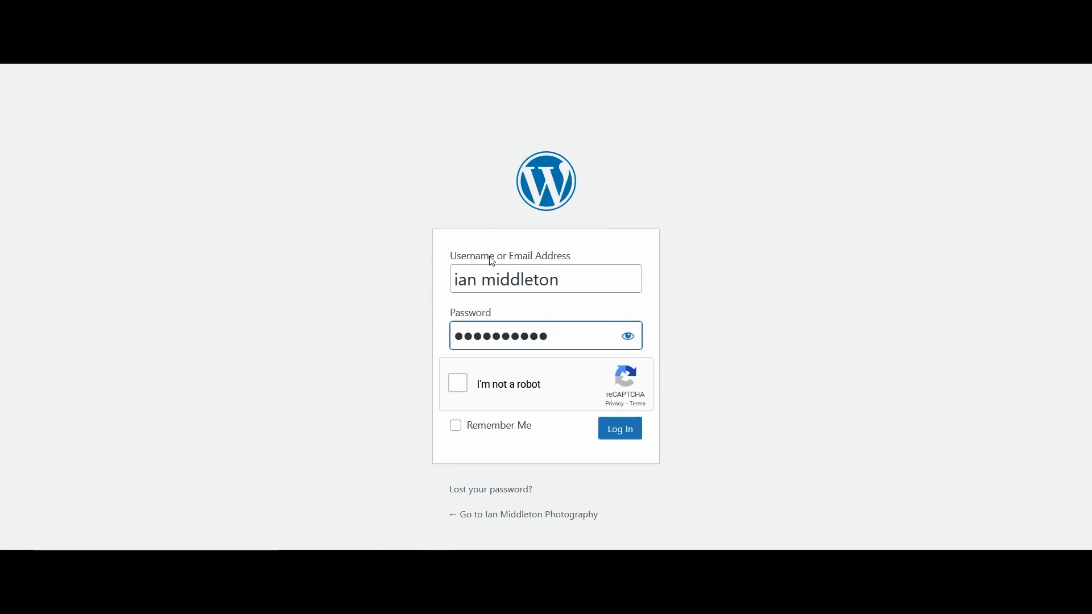
- Complete the reCAPTCHA check, log in with Remember Me enabled, and update the login saved in the browser
{"action": "left_click", "coordinate": [463, 385]}
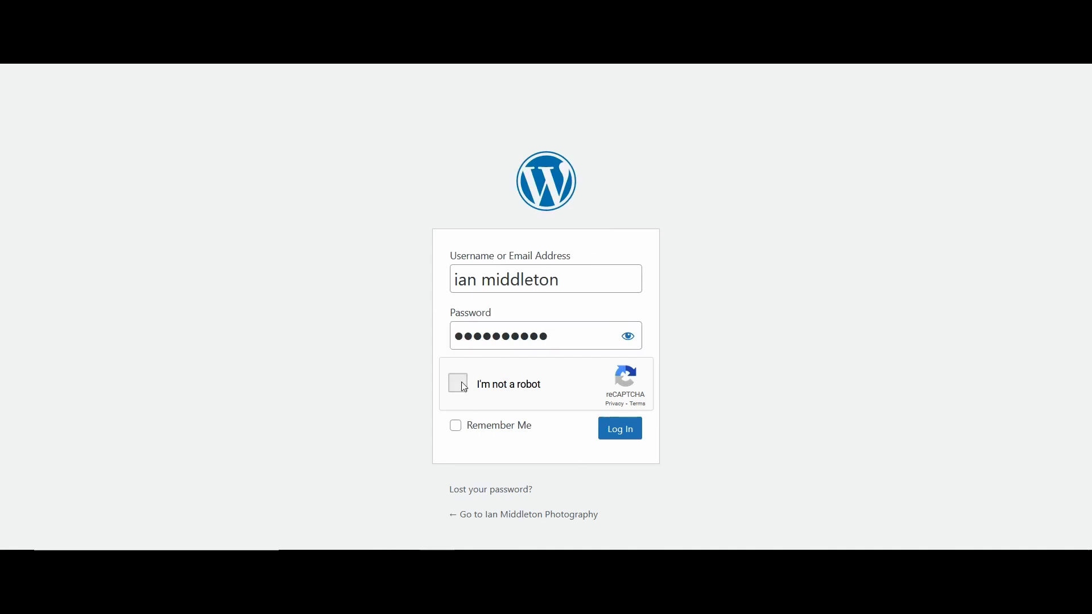
{"action": "left_click", "coordinate": [457, 429]}
{"action": "left_click", "coordinate": [618, 432]}
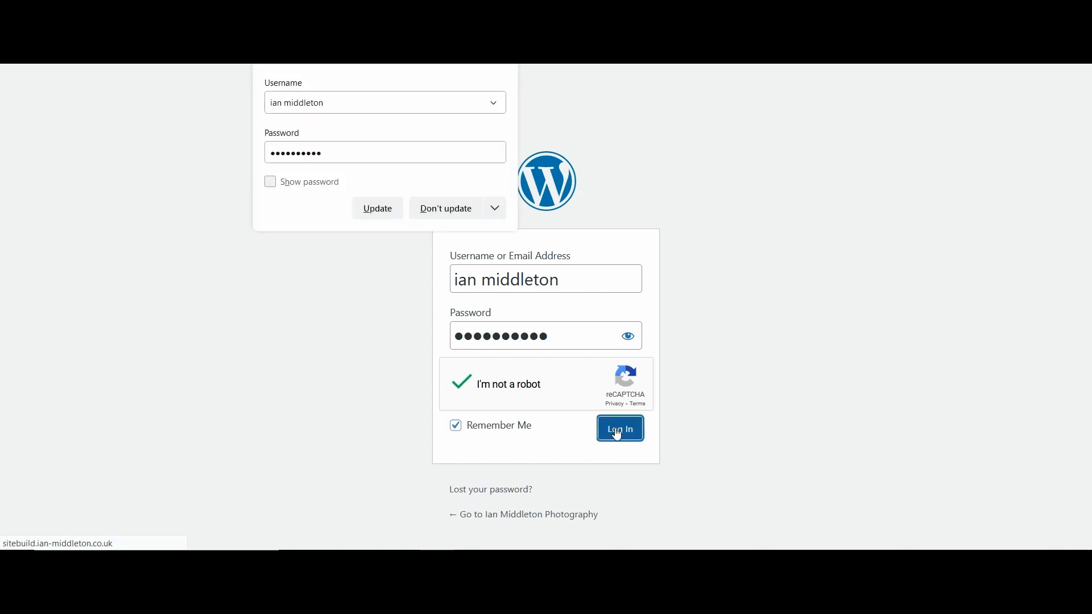
{"action": "left_click", "coordinate": [382, 211]}
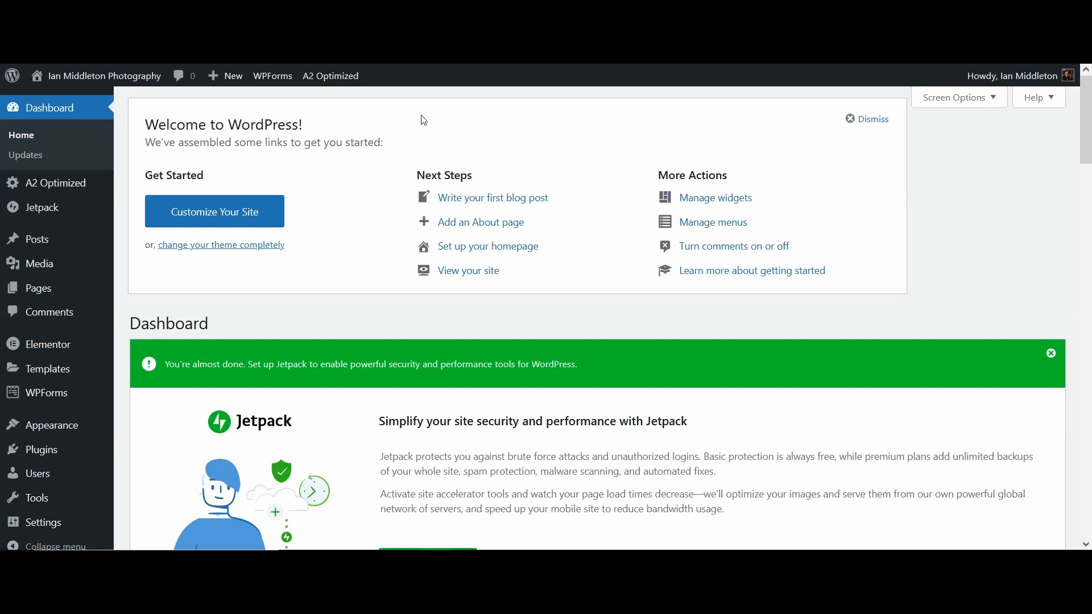
- Log out of WordPress again and reload the plain wp-login.php login page
{"action": "mouse_move", "coordinate": [1054, 76]}
{"action": "left_click", "coordinate": [975, 149]}
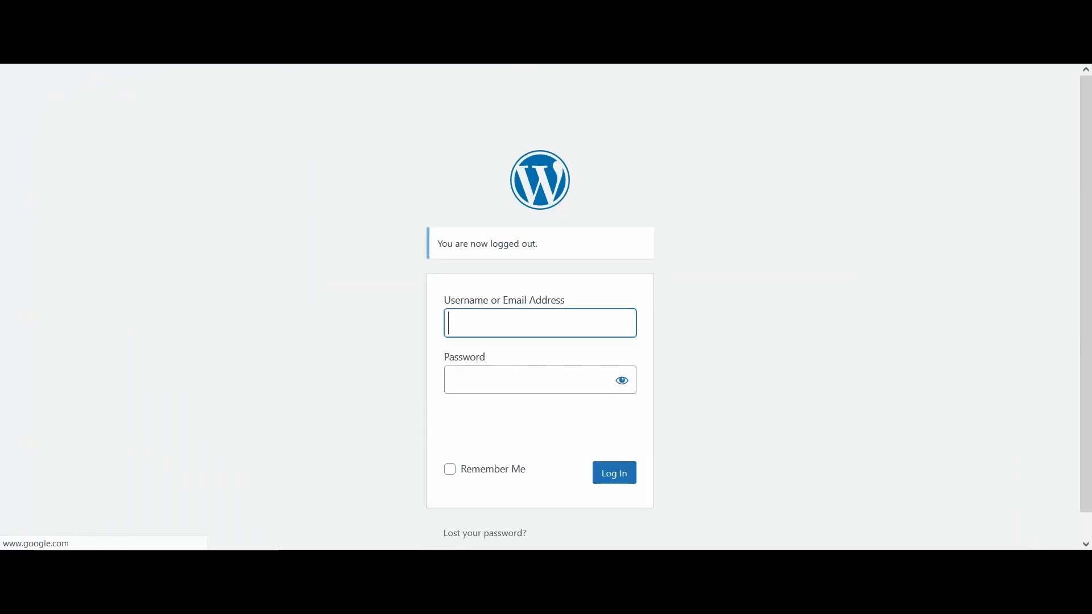
{"action": "left_click", "coordinate": [535, 36]}
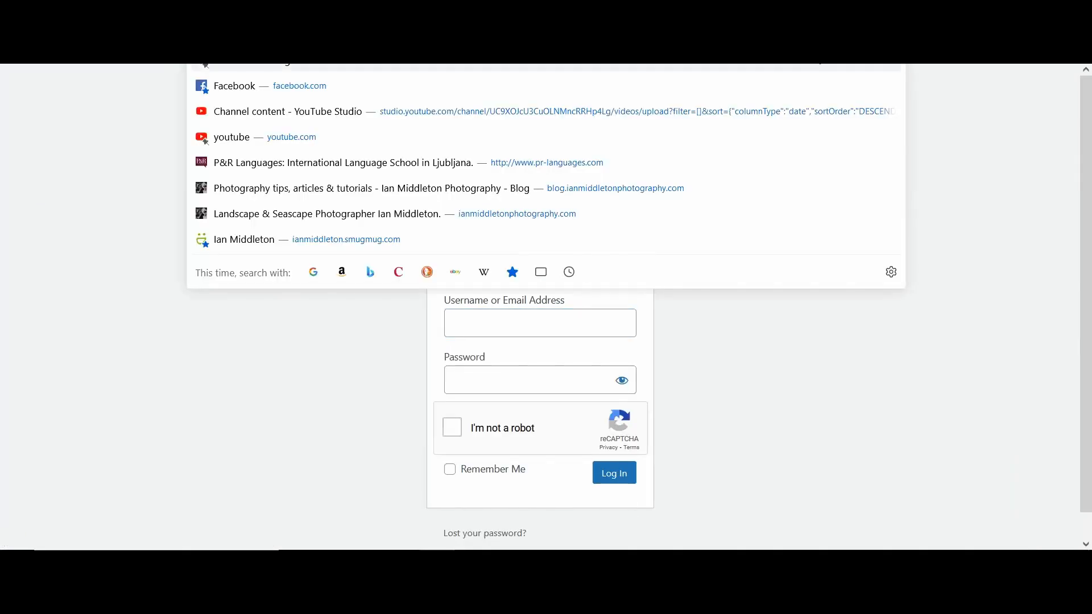
{"action": "key", "text": "Return"}
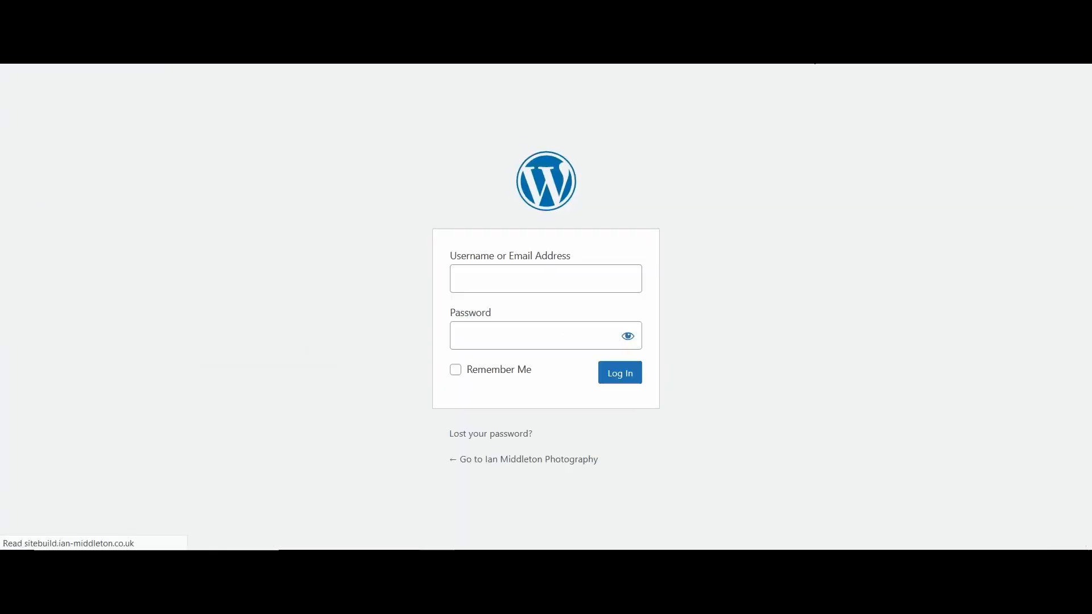
- Fill in the saved username and password, complete the reCAPTCHA check, and log in to the dashboard
{"action": "left_click", "coordinate": [549, 307]}
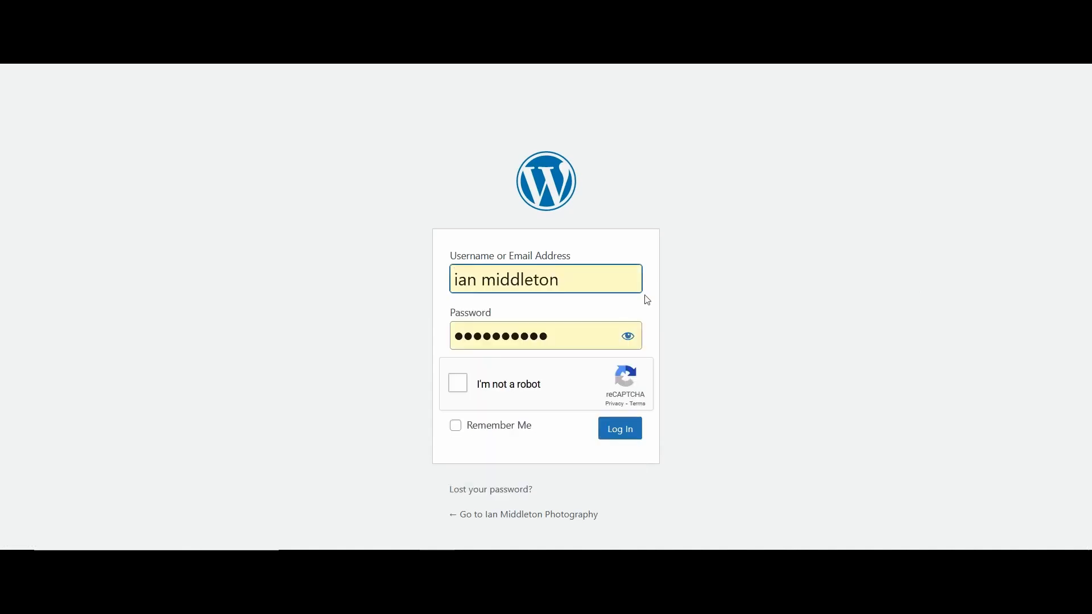
{"action": "left_click", "coordinate": [459, 385]}
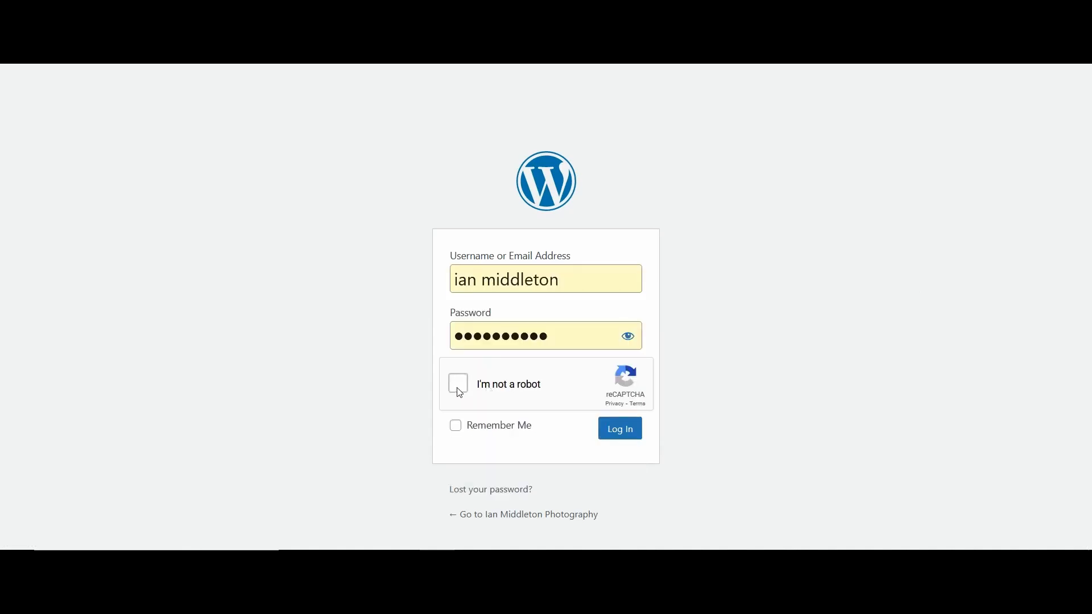
{"action": "left_click", "coordinate": [641, 433]}
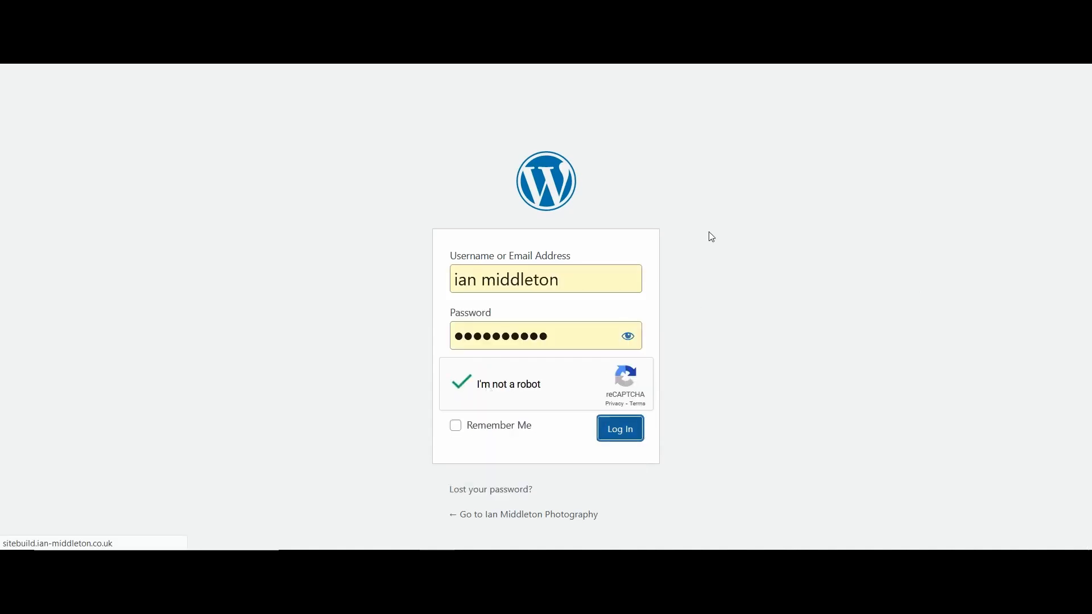
- Open the list of installed plugins and examine the remaining entries
{"action": "scroll", "coordinate": [332, 396], "scroll_direction": "down", "scroll_amount": 5}
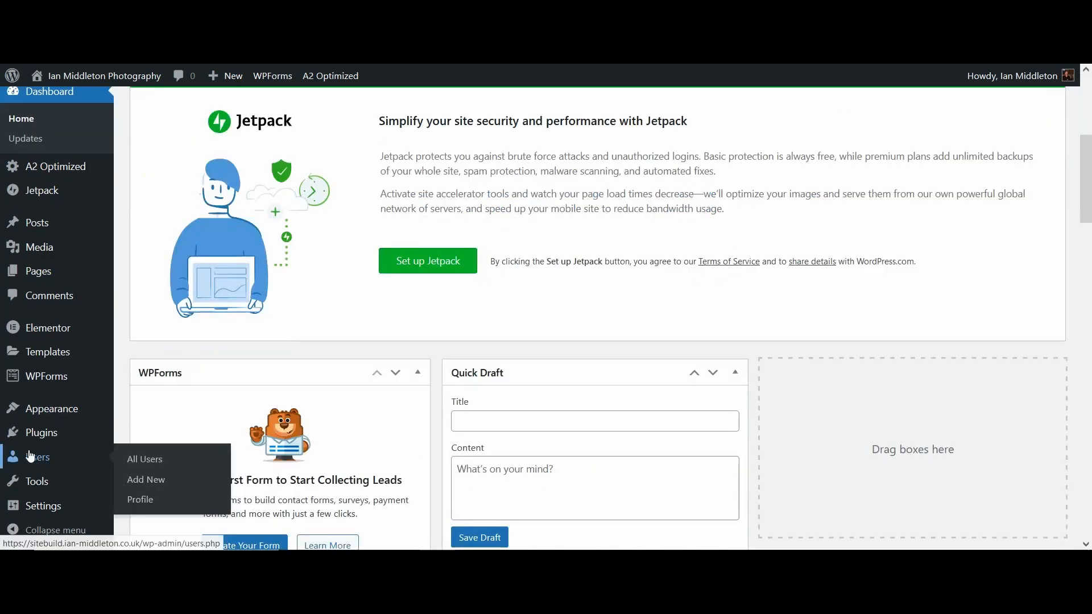
{"action": "left_click", "coordinate": [56, 442]}
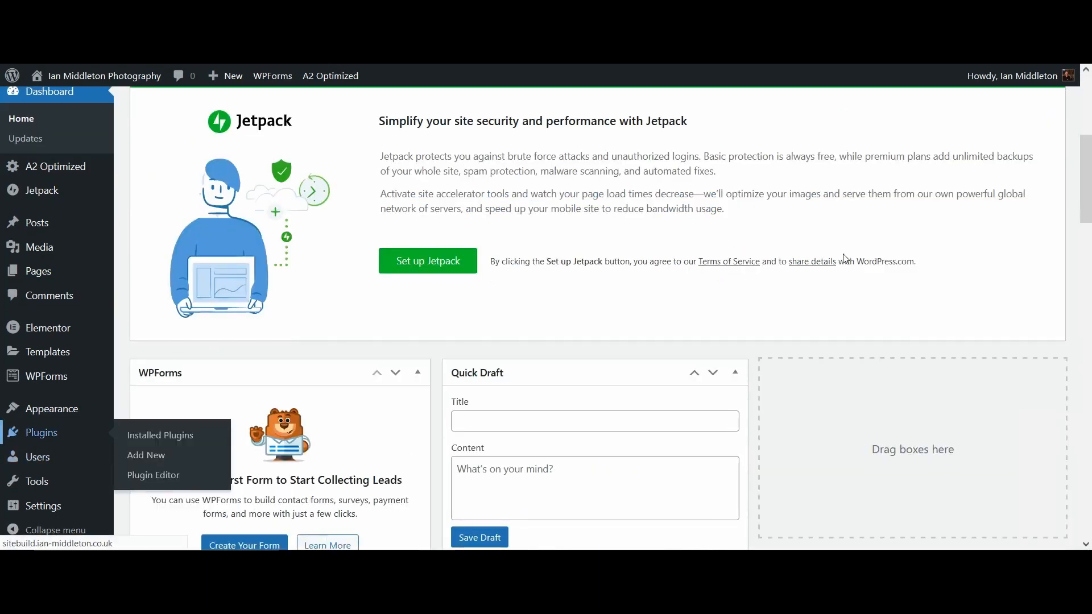
{"action": "scroll", "coordinate": [844, 265], "scroll_direction": "down", "scroll_amount": 5}
{"action": "scroll", "coordinate": [844, 266], "scroll_direction": "down", "scroll_amount": 3}
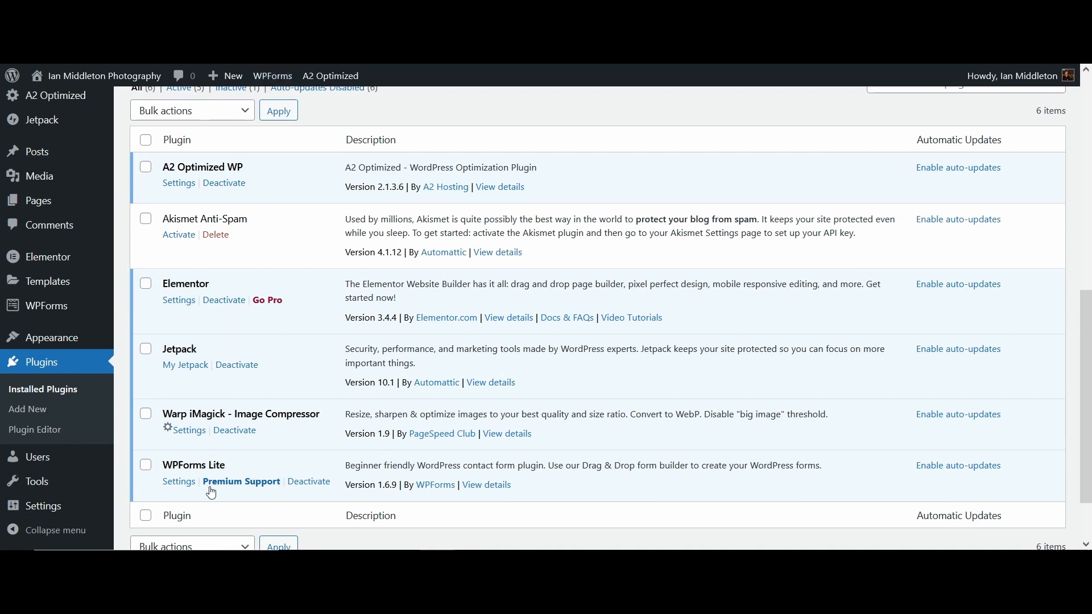
{"action": "scroll", "coordinate": [229, 195], "scroll_direction": "down", "scroll_amount": 1}
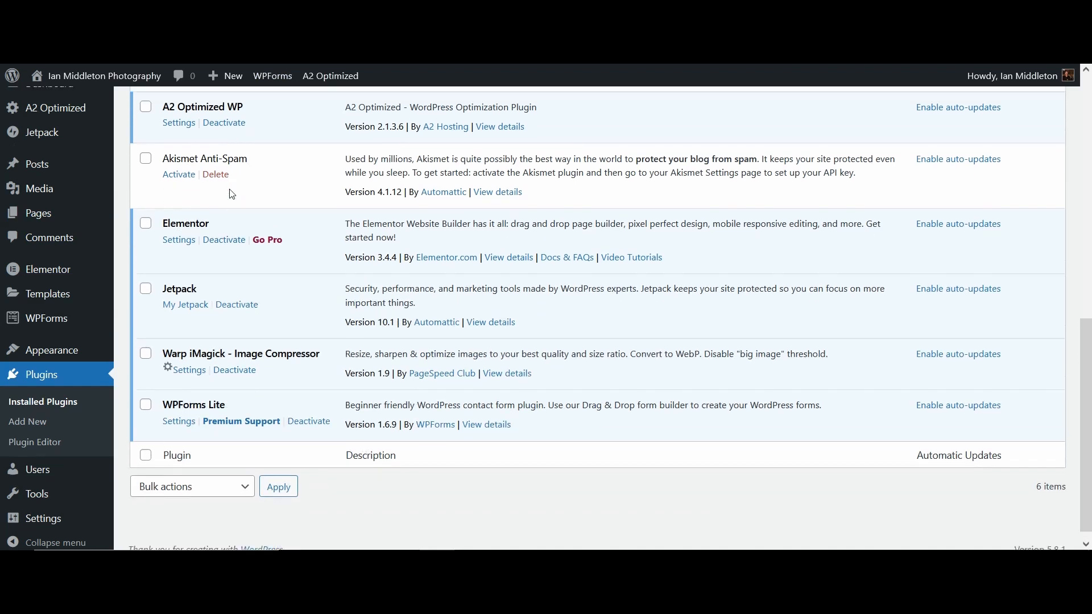
{"action": "scroll", "coordinate": [229, 194], "scroll_direction": "up", "scroll_amount": 1}
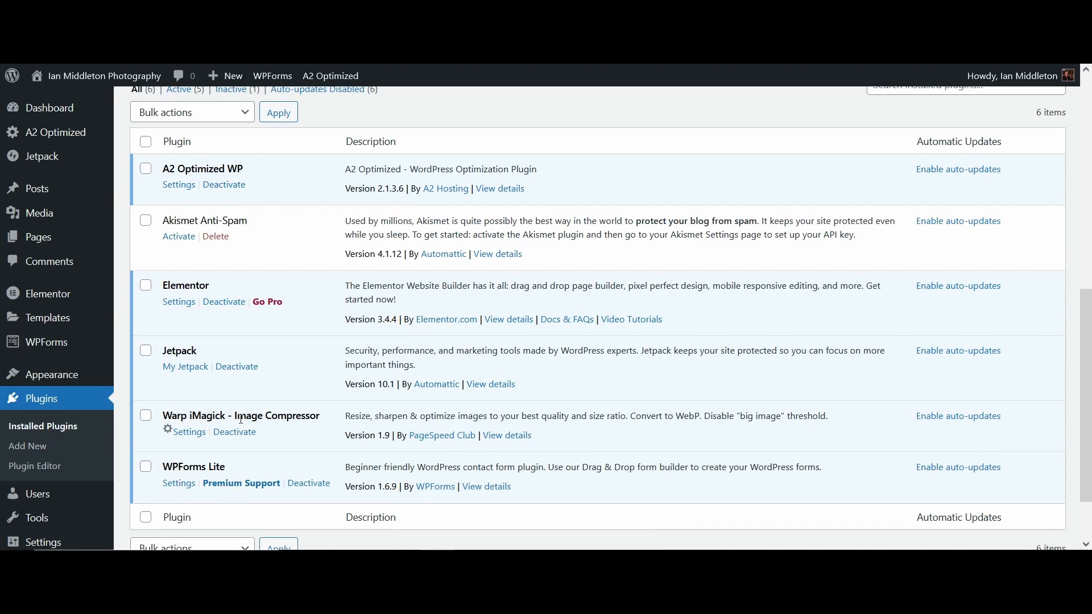
- Deactivate the Warp iMagick - Image Compressor plugin and delete it together with its data
{"action": "left_click", "coordinate": [226, 436]}
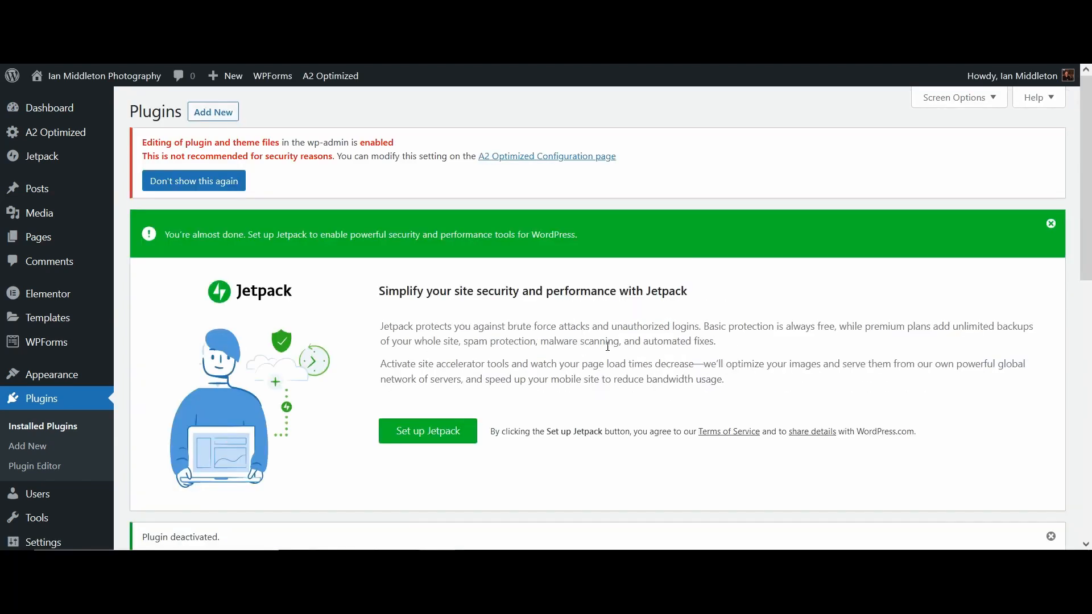
{"action": "scroll", "coordinate": [667, 375], "scroll_direction": "down", "scroll_amount": 10}
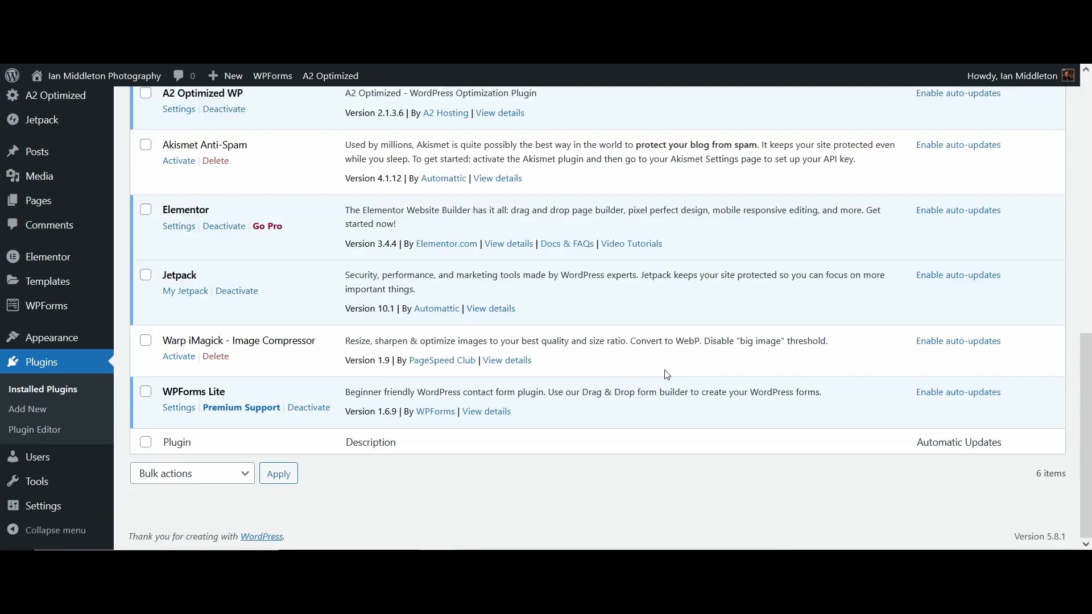
{"action": "left_click", "coordinate": [218, 357]}
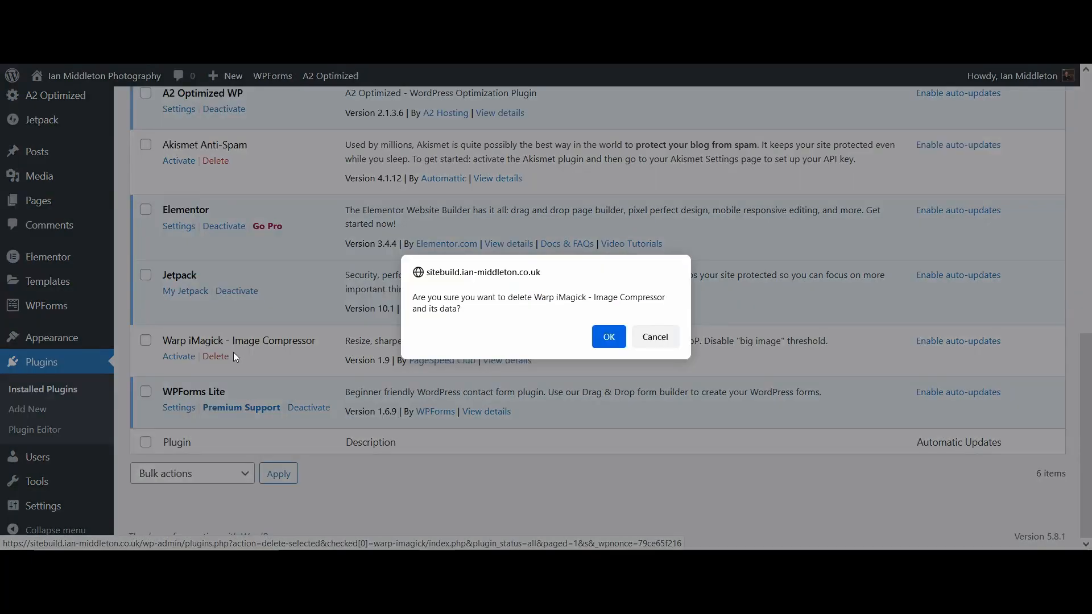
{"action": "left_click", "coordinate": [606, 338]}
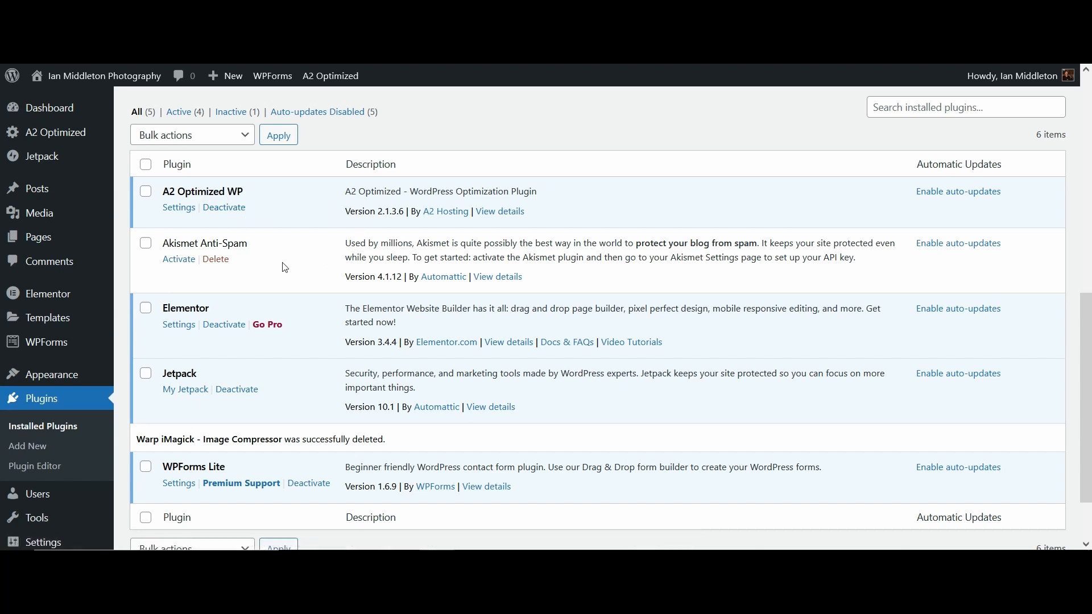
- Deactivate the A2 Optimized WP plugin and delete it together with its data
{"action": "left_click", "coordinate": [225, 208]}
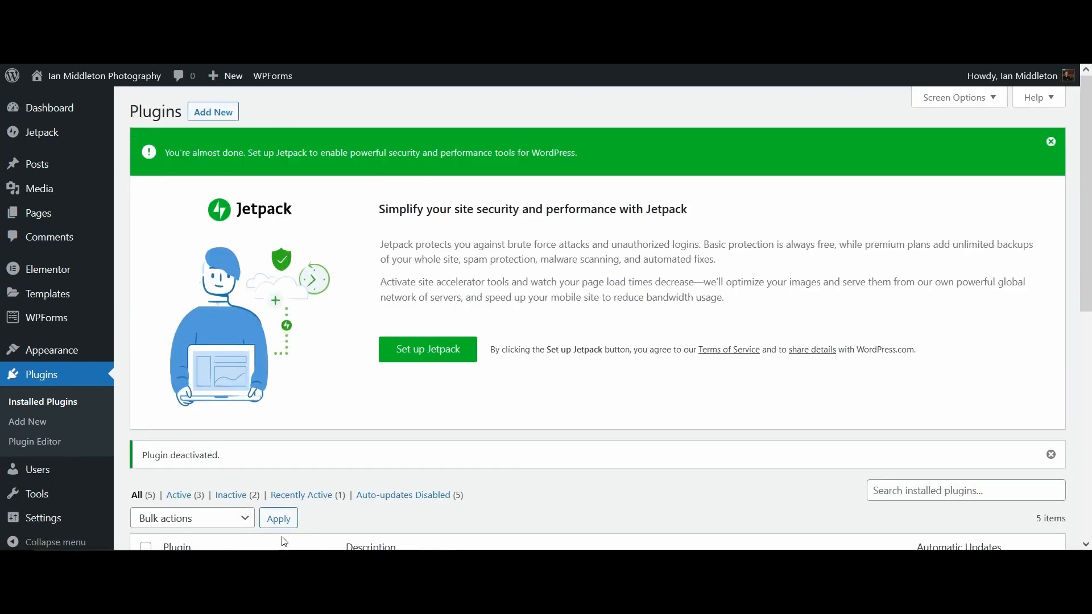
{"action": "scroll", "coordinate": [285, 541], "scroll_direction": "down", "scroll_amount": 5}
{"action": "left_click", "coordinate": [218, 295]}
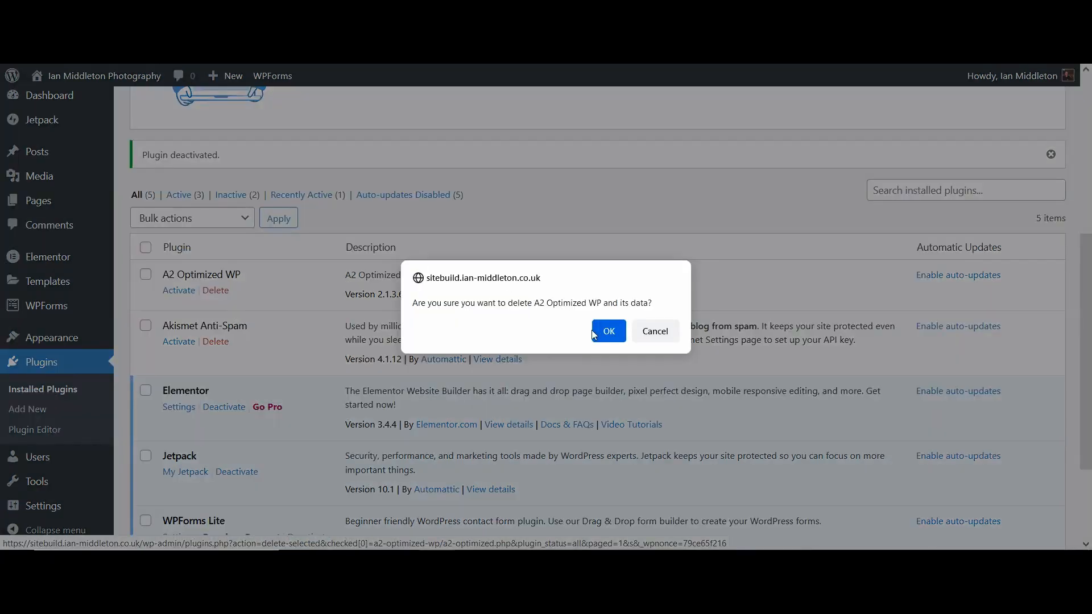
{"action": "left_click", "coordinate": [598, 329]}
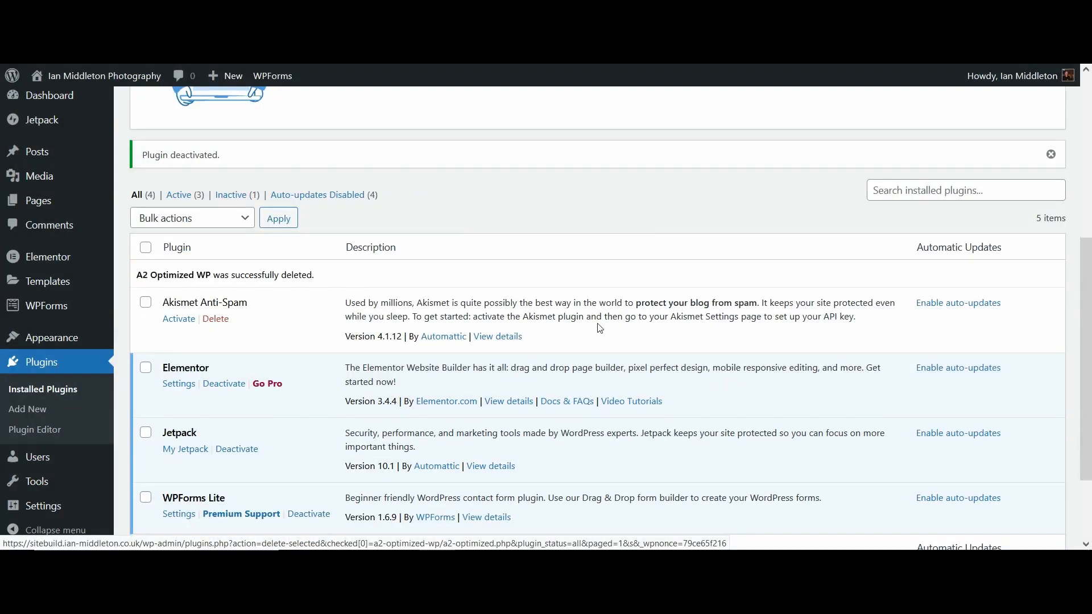
- Enable automatic updates for the Elementor, Jetpack, WPForms Lite and Akismet Anti-Spam plugins
{"action": "scroll", "coordinate": [211, 250], "scroll_direction": "down", "scroll_amount": 3}
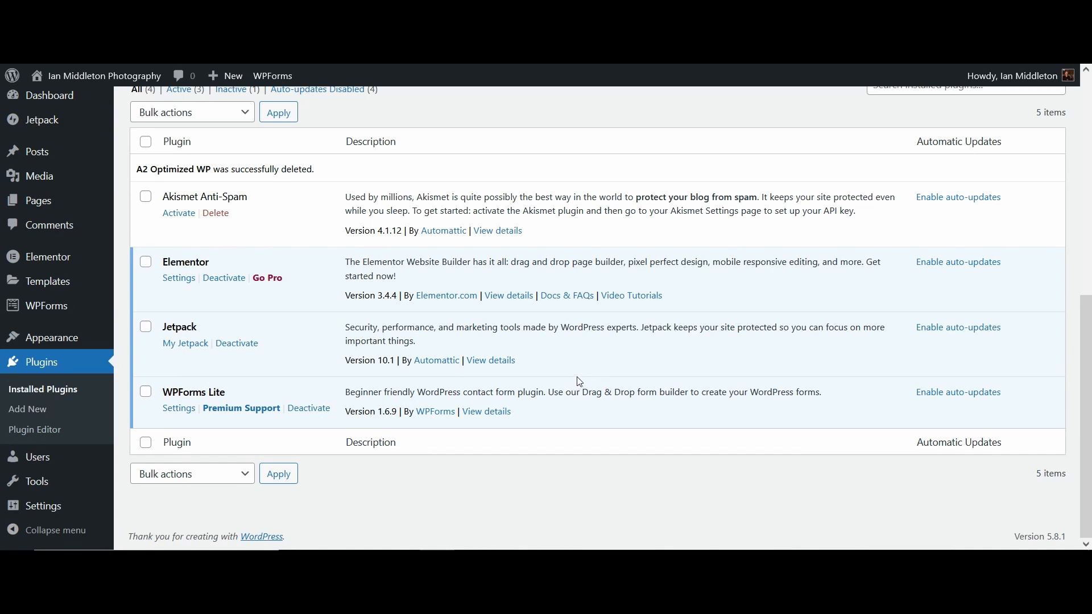
{"action": "scroll", "coordinate": [961, 171], "scroll_direction": "up", "scroll_amount": 4}
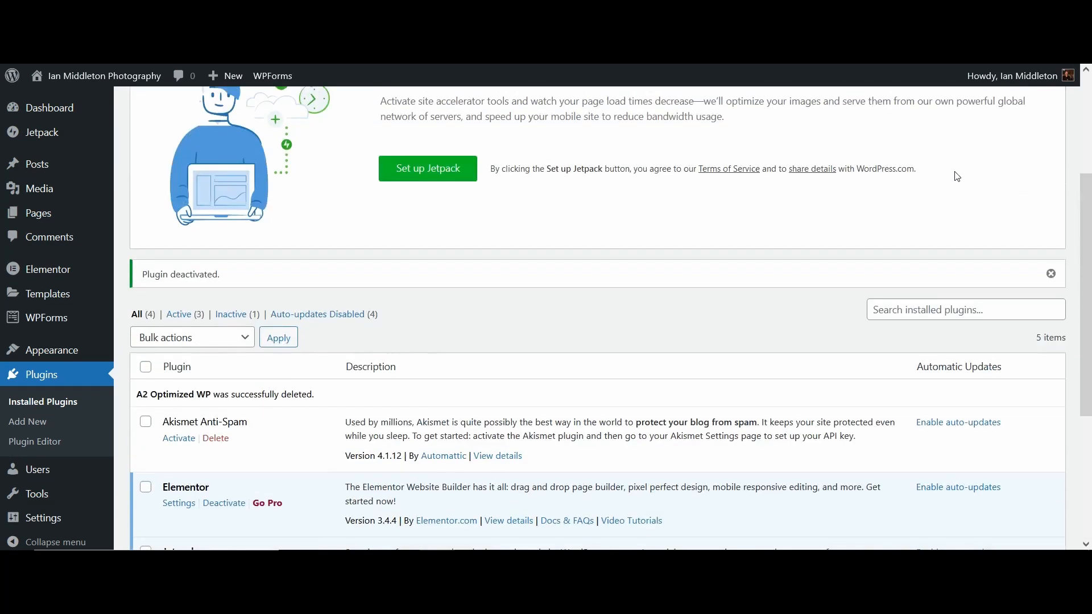
{"action": "scroll", "coordinate": [954, 179], "scroll_direction": "down", "scroll_amount": 2}
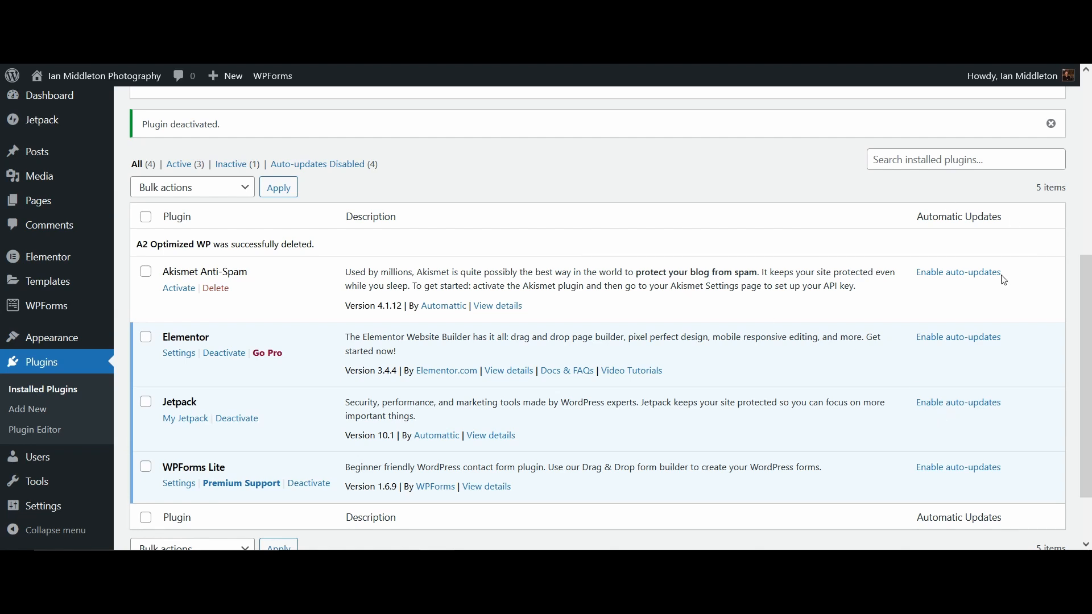
{"action": "left_click", "coordinate": [975, 336]}
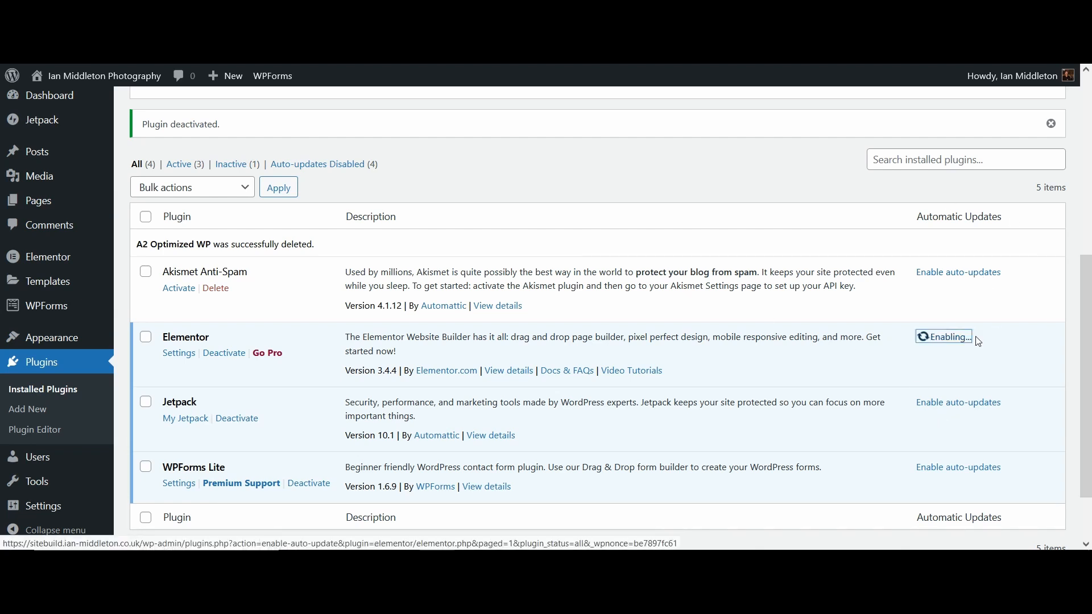
{"action": "left_click", "coordinate": [980, 404]}
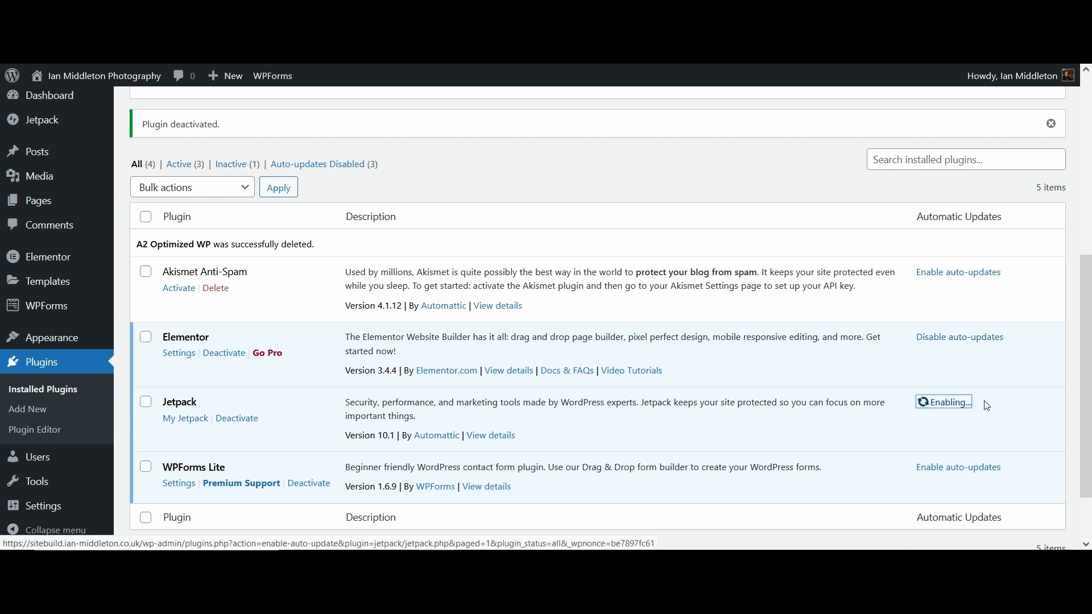
{"action": "left_click", "coordinate": [978, 469]}
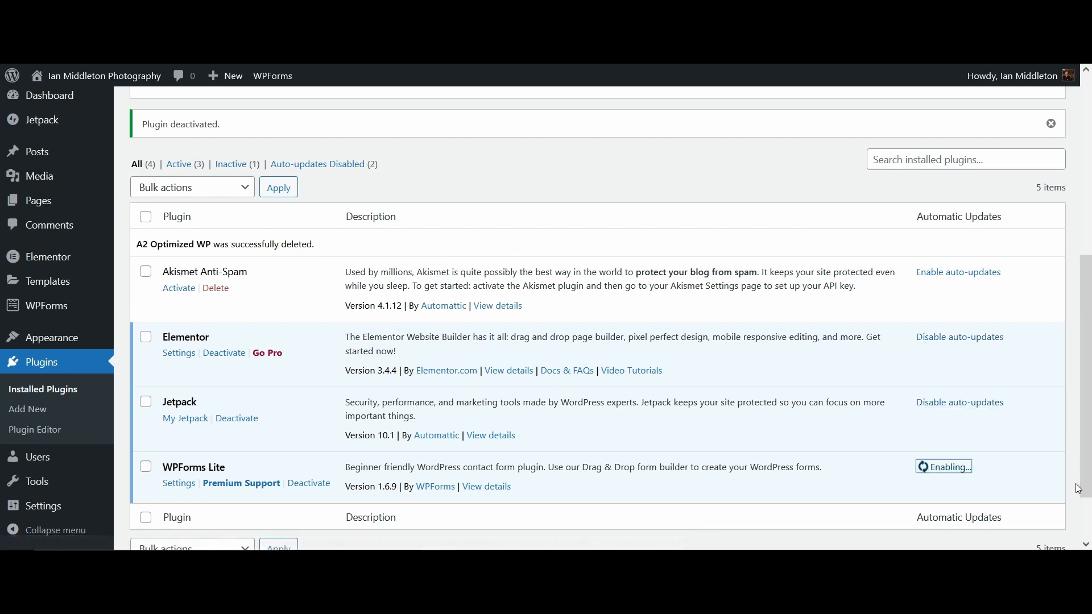
{"action": "left_click", "coordinate": [967, 273]}
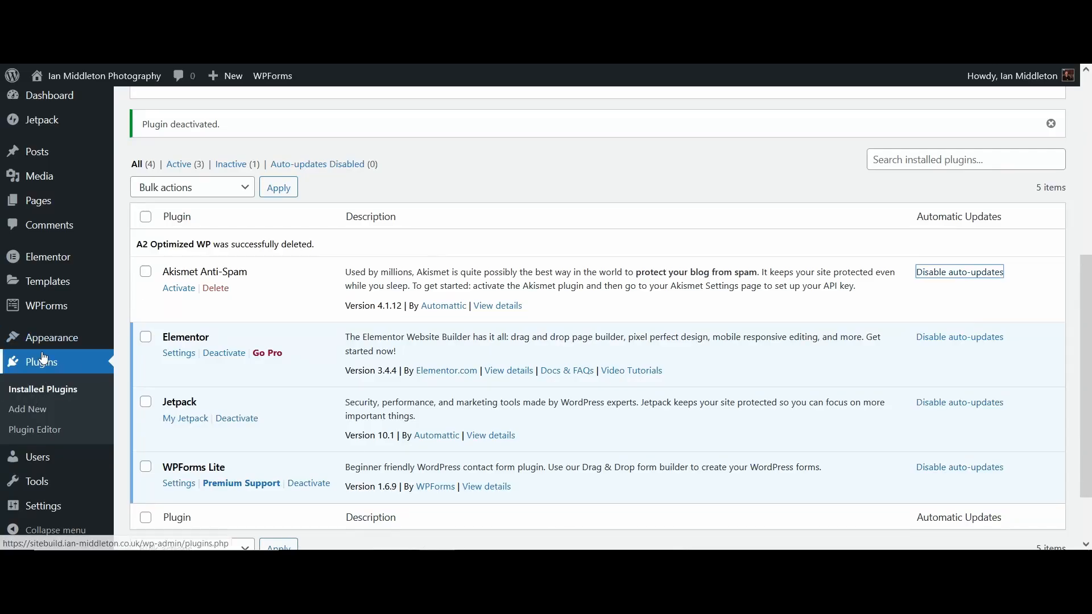
{"action": "scroll", "coordinate": [43, 357], "scroll_direction": "up", "scroll_amount": 4}
{"action": "mouse_move", "coordinate": [43, 357]}
{"action": "scroll", "coordinate": [507, 346], "scroll_direction": "up", "scroll_amount": 3}
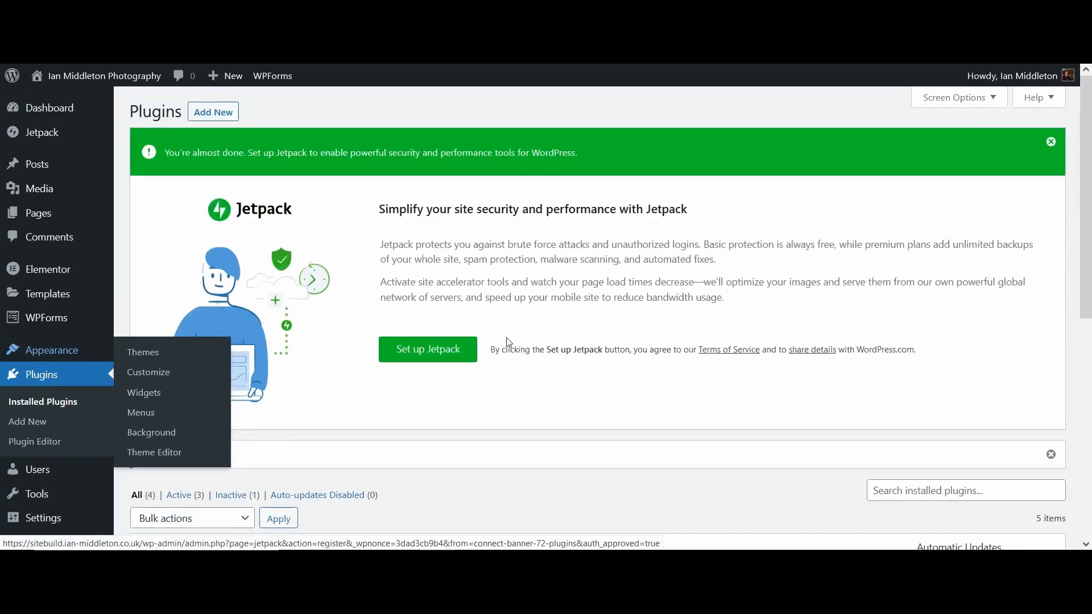
{"action": "scroll", "coordinate": [570, 345], "scroll_direction": "down", "scroll_amount": 4}
{"action": "scroll", "coordinate": [571, 345], "scroll_direction": "down", "scroll_amount": 3}
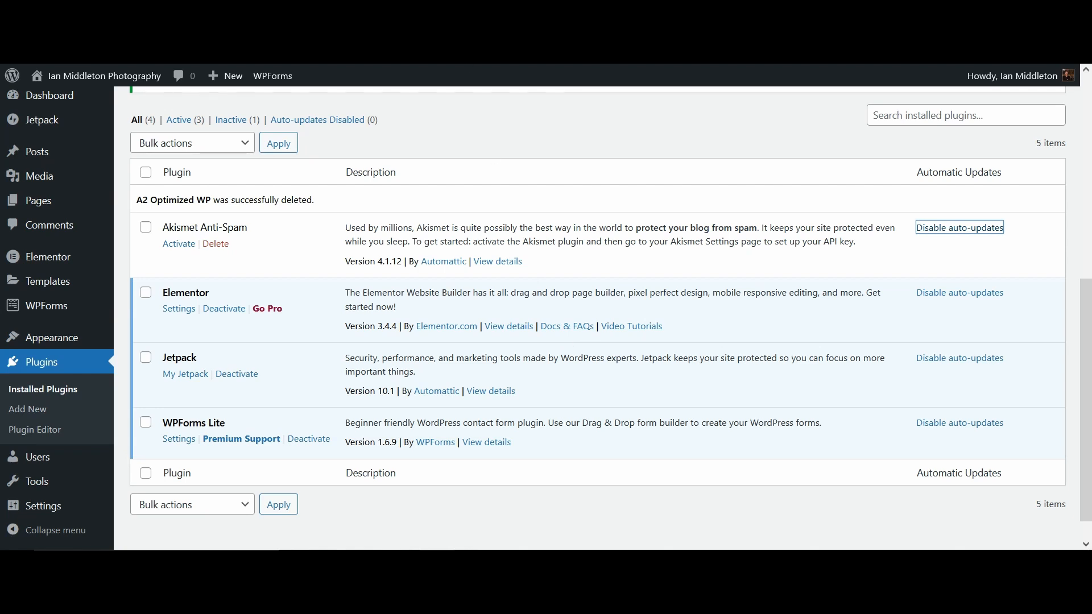
{"action": "mouse_move", "coordinate": [76, 338]}
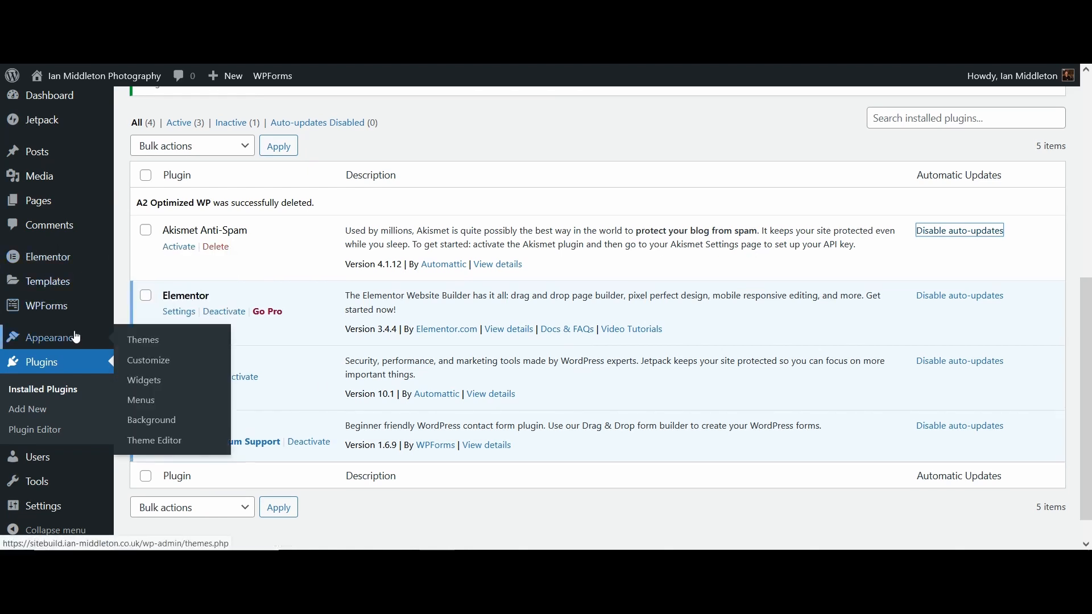
{"action": "scroll", "coordinate": [76, 337], "scroll_direction": "up", "scroll_amount": 4}
{"action": "mouse_move", "coordinate": [52, 278]}
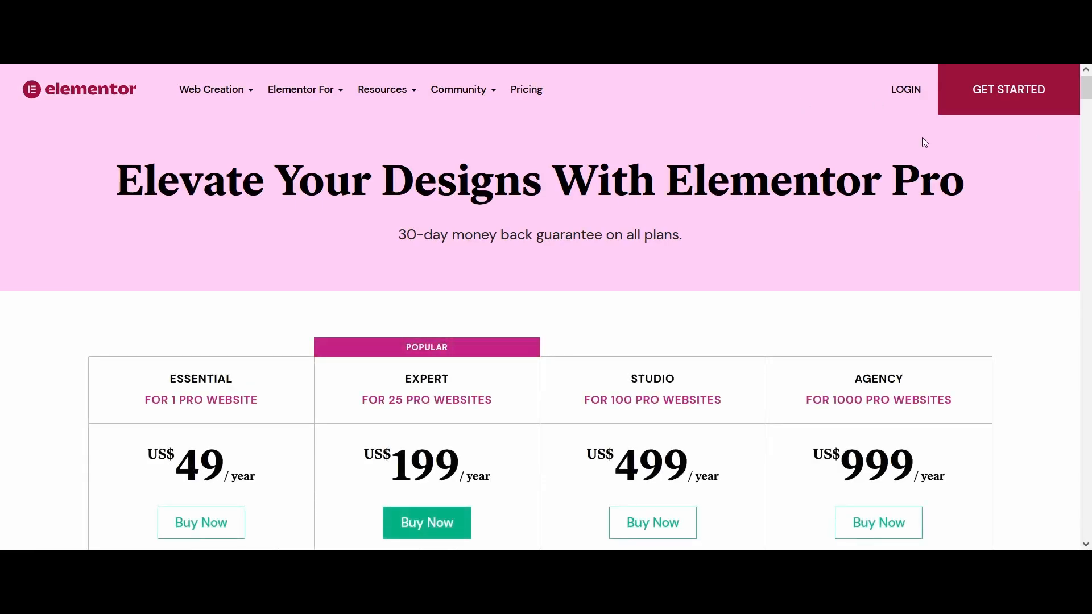
- Log in to the account on the Elementor website and download the Elementor Pro Expert plugin file
{"action": "left_click", "coordinate": [905, 94]}
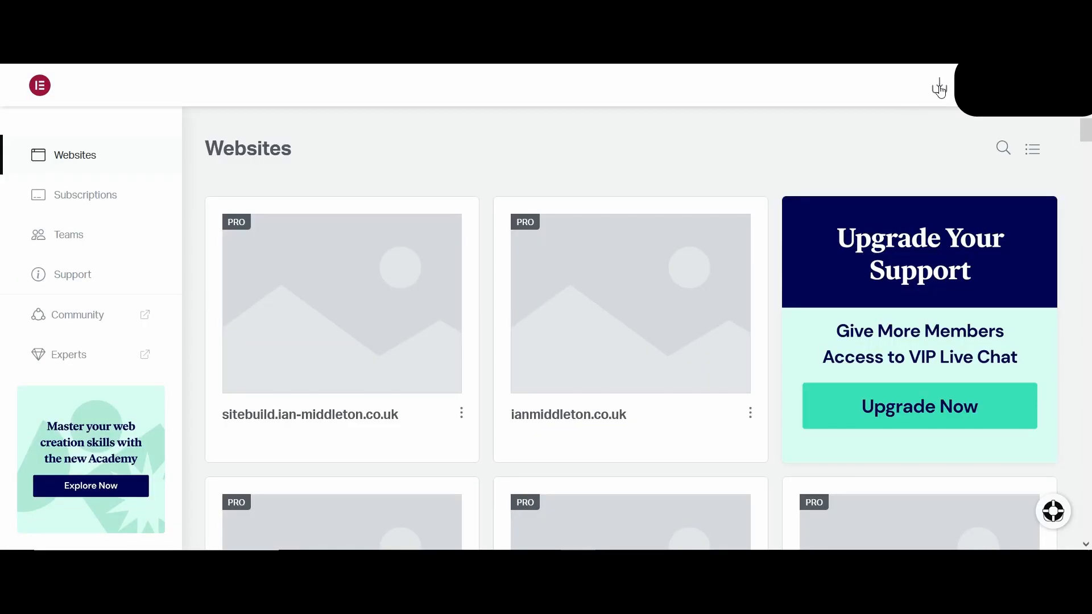
{"action": "left_click", "coordinate": [940, 89]}
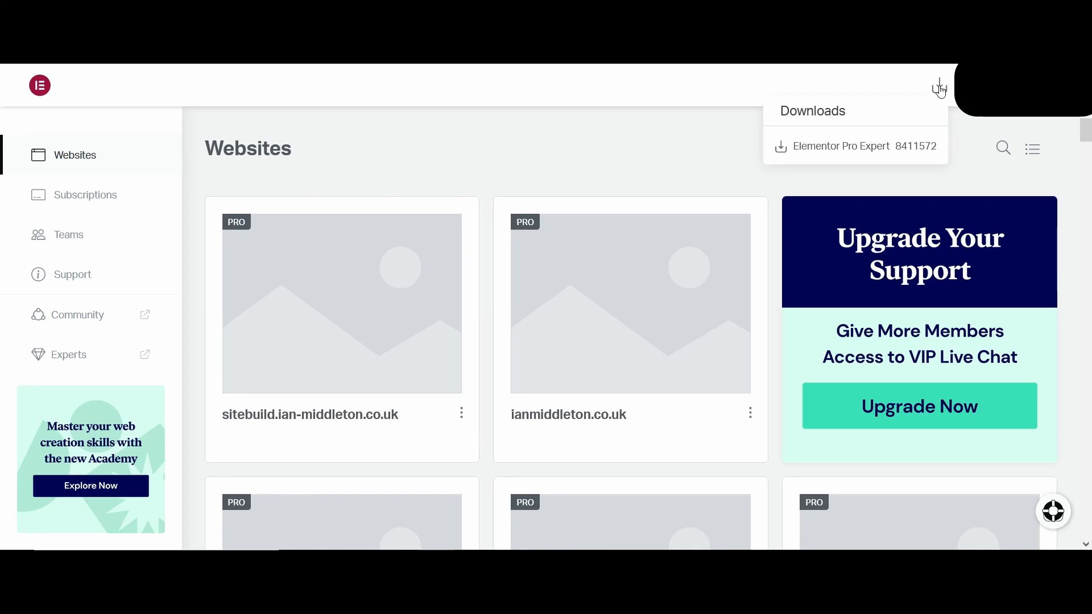
{"action": "left_click", "coordinate": [880, 152]}
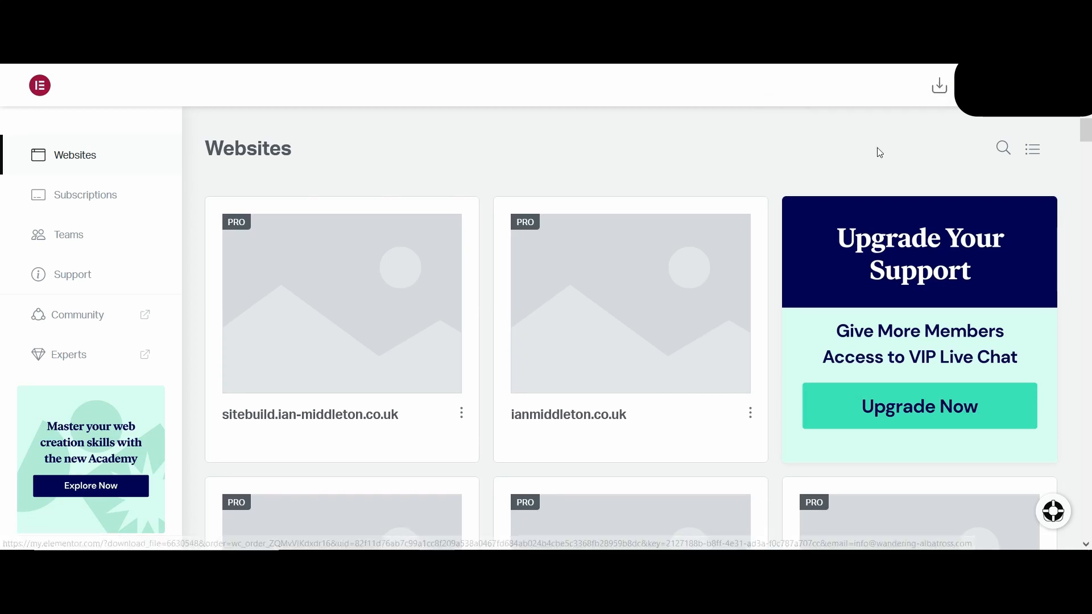
{"action": "left_click", "coordinate": [605, 350]}
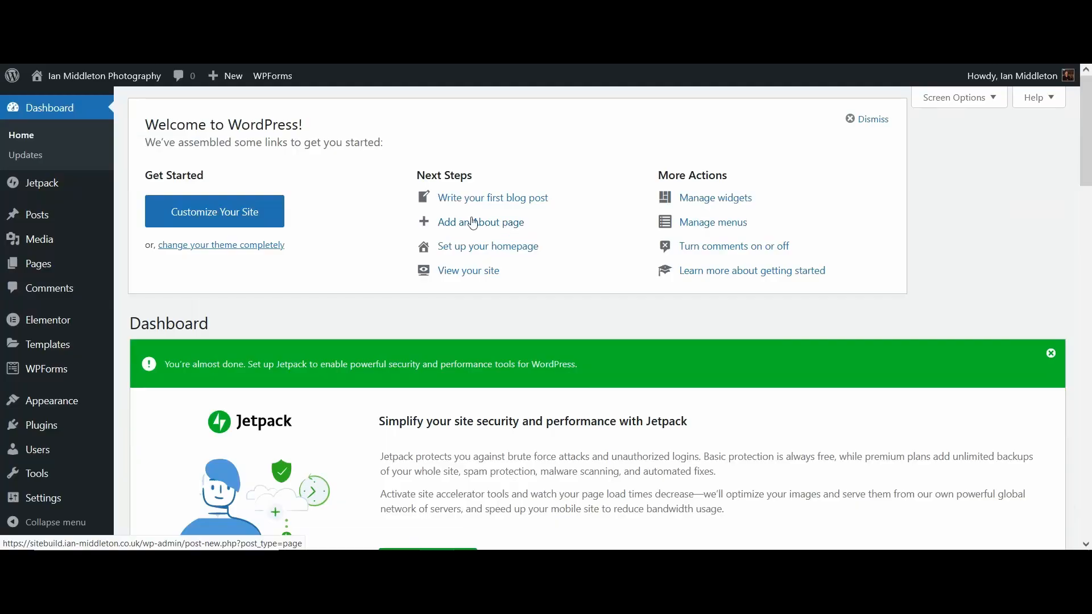
- In the WordPress dashboard, upload elementor-pro-3.4.1(1).zip from the Downloads folder as a new plugin and install it
{"action": "mouse_move", "coordinate": [40, 325]}
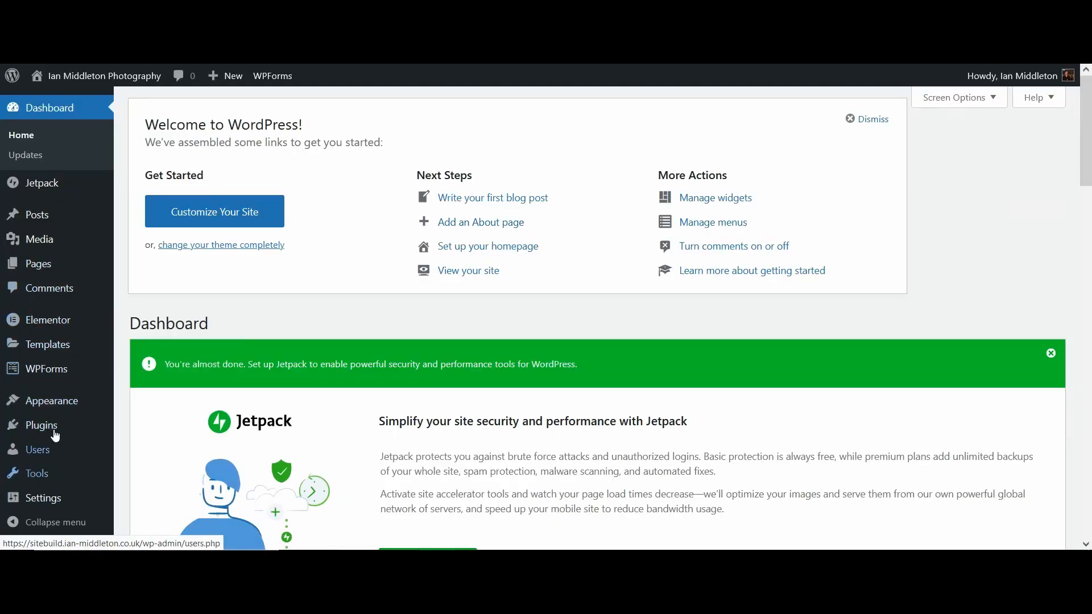
{"action": "scroll", "coordinate": [49, 432], "scroll_direction": "down", "scroll_amount": 2}
{"action": "mouse_move", "coordinate": [48, 424]}
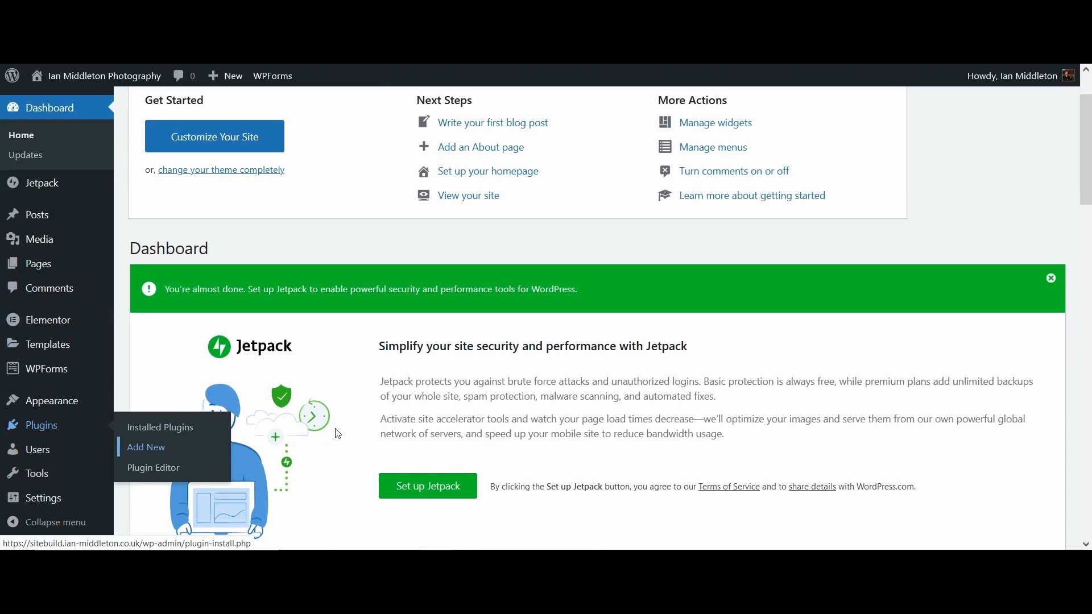
{"action": "left_click", "coordinate": [259, 113]}
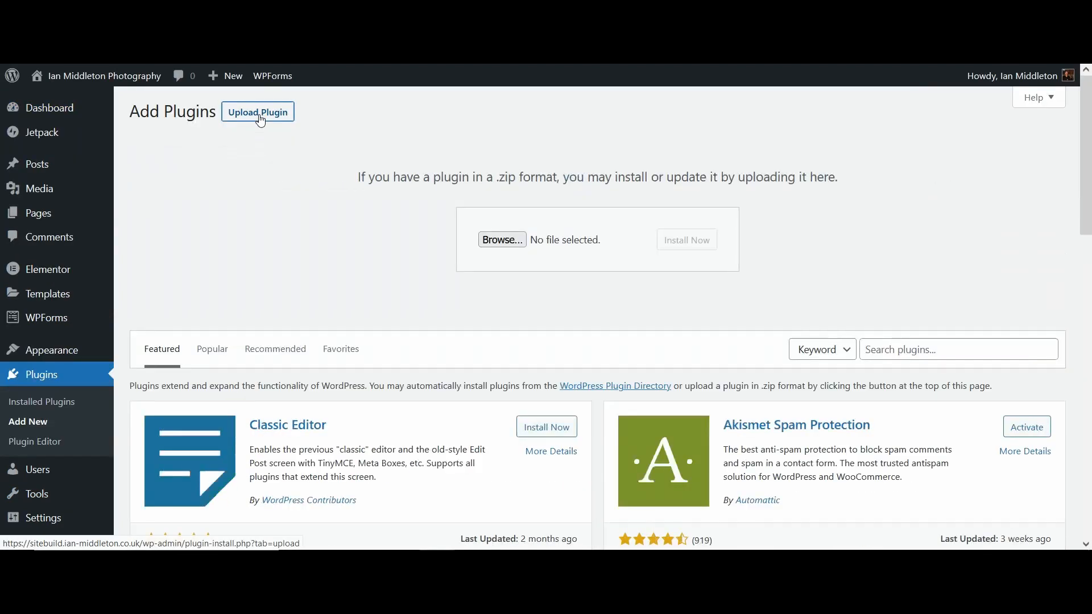
{"action": "left_click", "coordinate": [502, 240]}
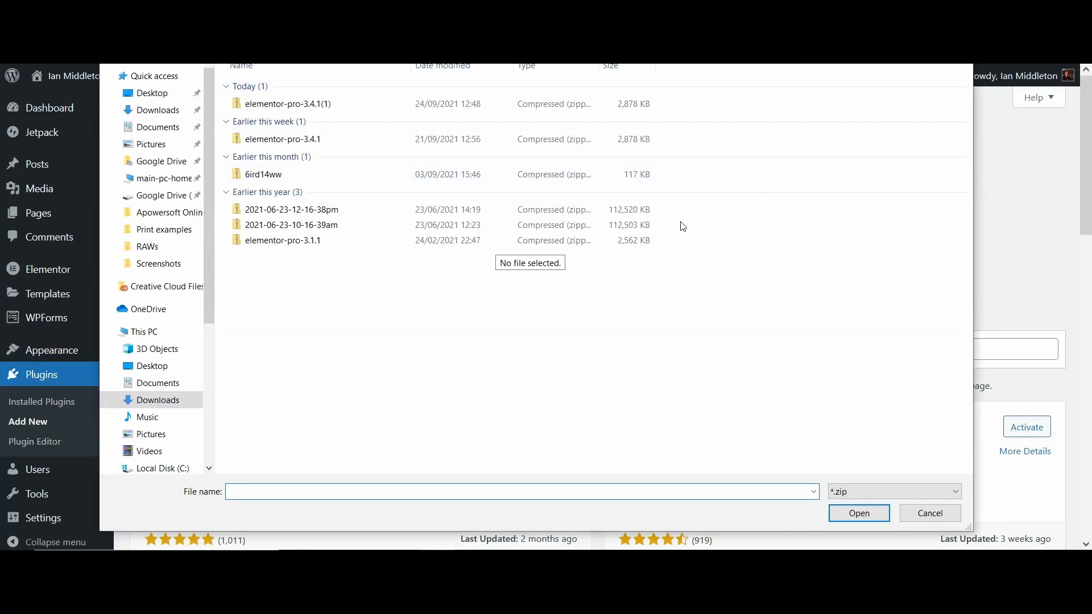
{"action": "double_click", "coordinate": [279, 104]}
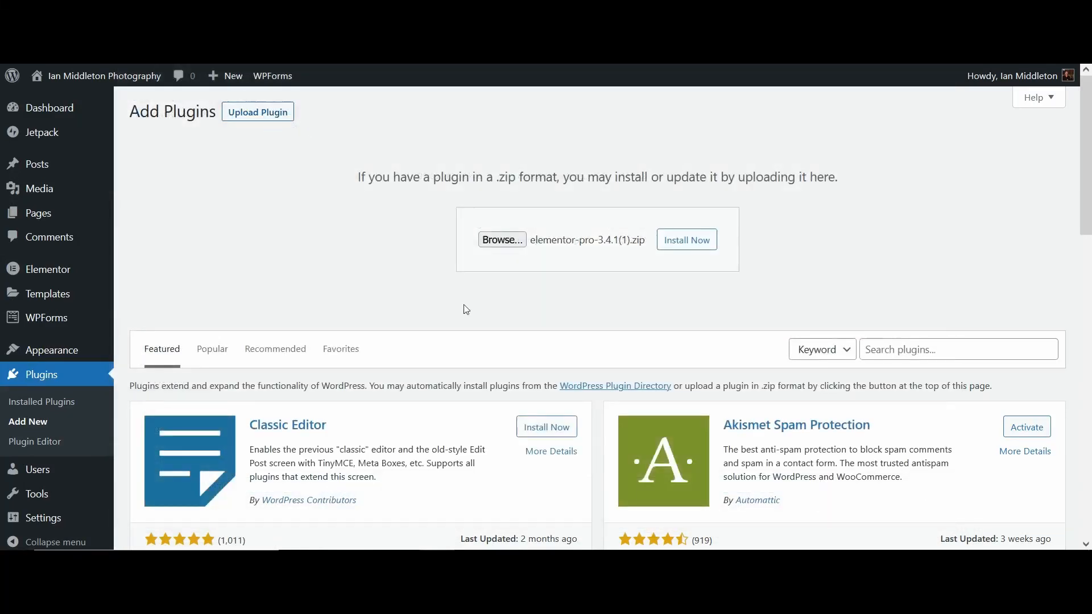
{"action": "left_click", "coordinate": [704, 243]}
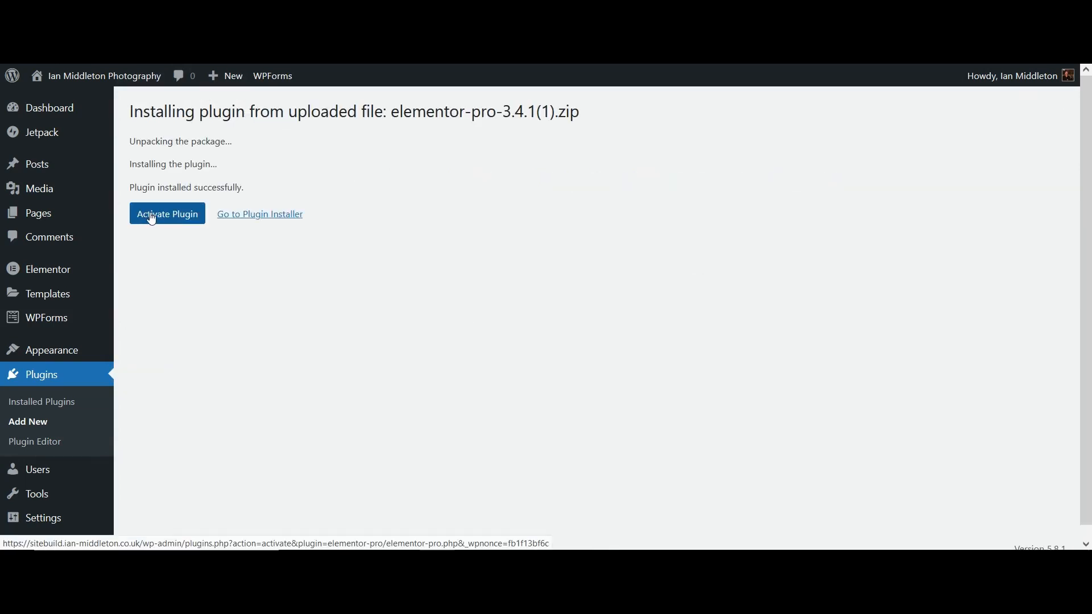
- Activate the uploaded Elementor Pro plugin, and connect and activate its Expert license
{"action": "left_click", "coordinate": [152, 215]}
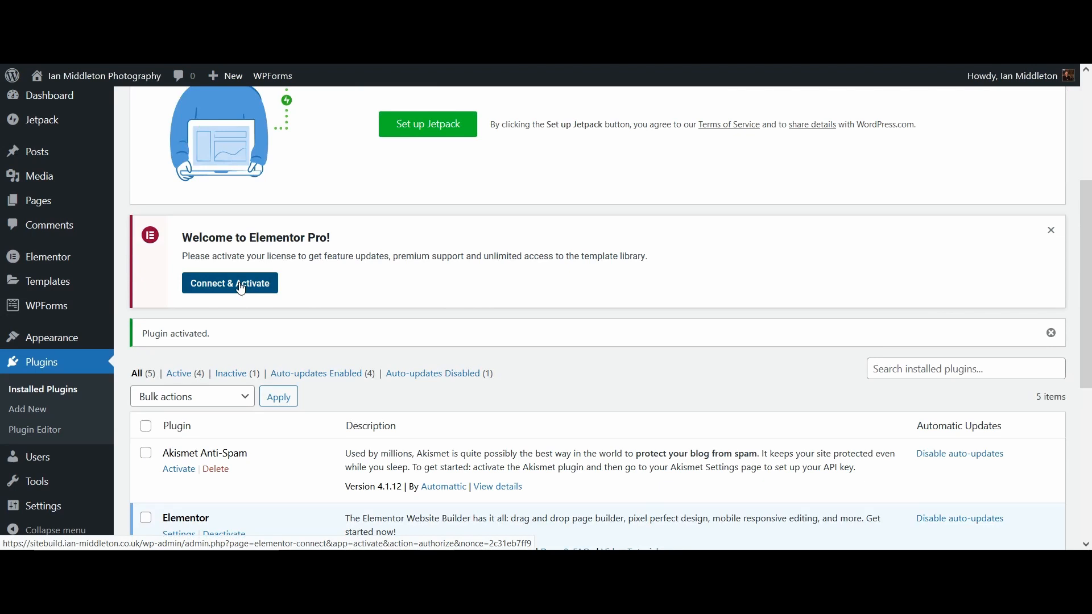
{"action": "left_click", "coordinate": [241, 289]}
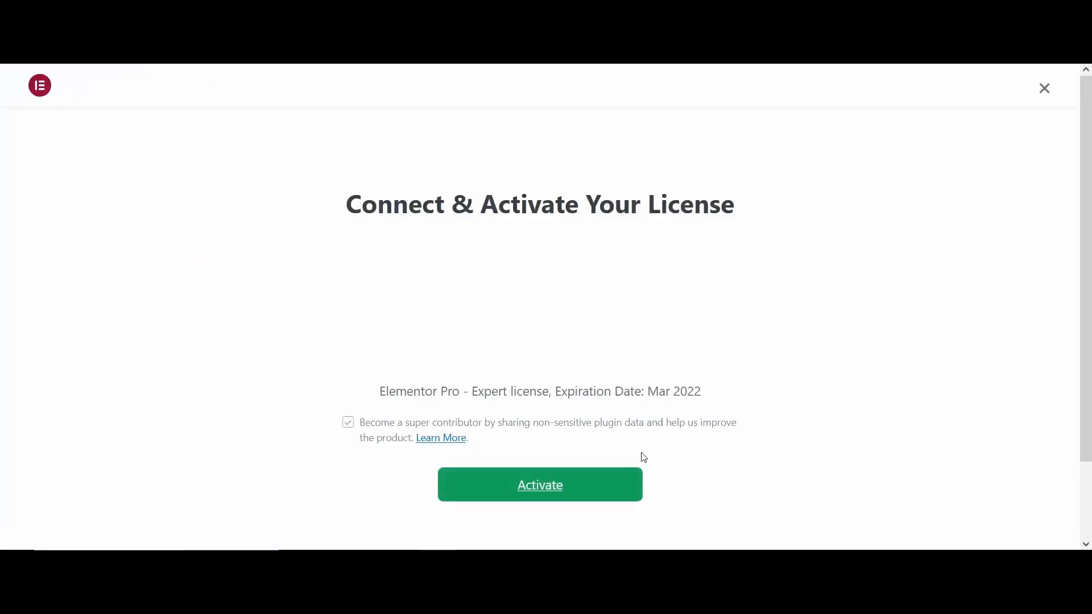
{"action": "left_click", "coordinate": [549, 488]}
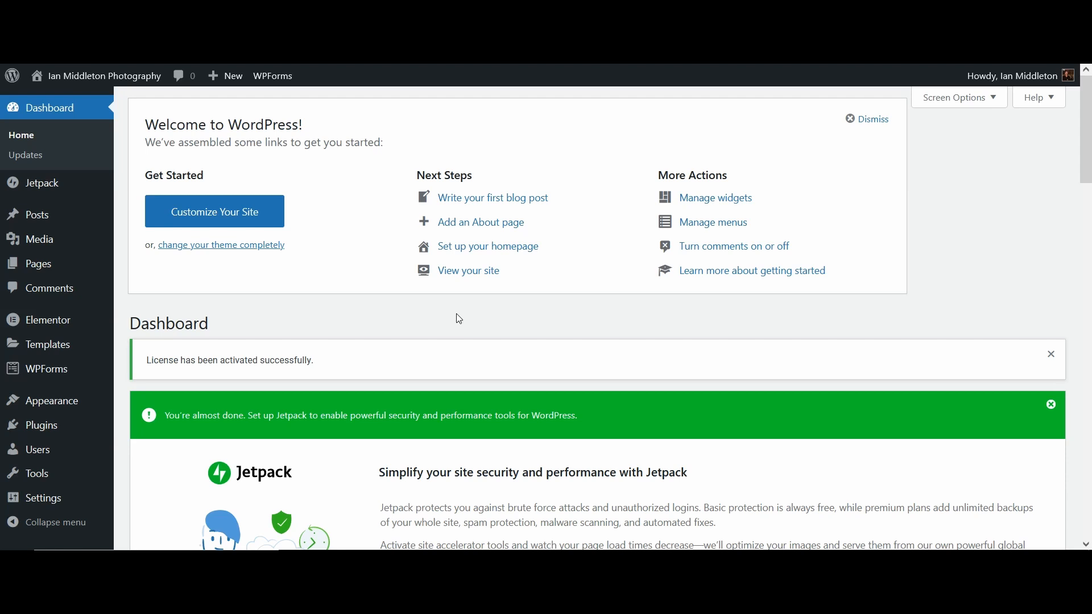
- Go from the installed themes to the page for adding new ones and browse the popular themes
{"action": "mouse_move", "coordinate": [56, 411]}
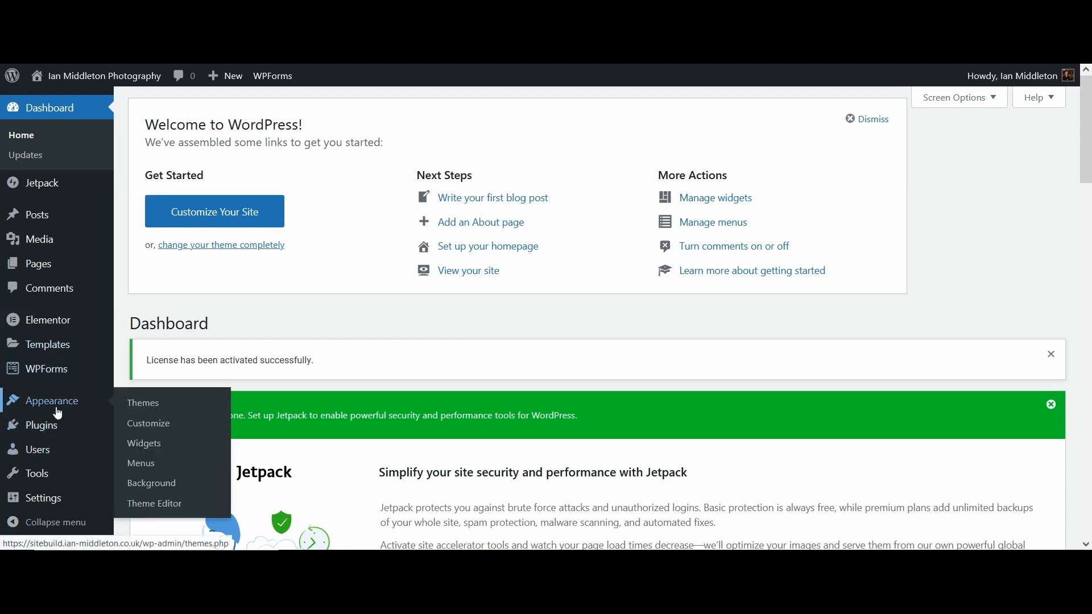
{"action": "left_click", "coordinate": [138, 405]}
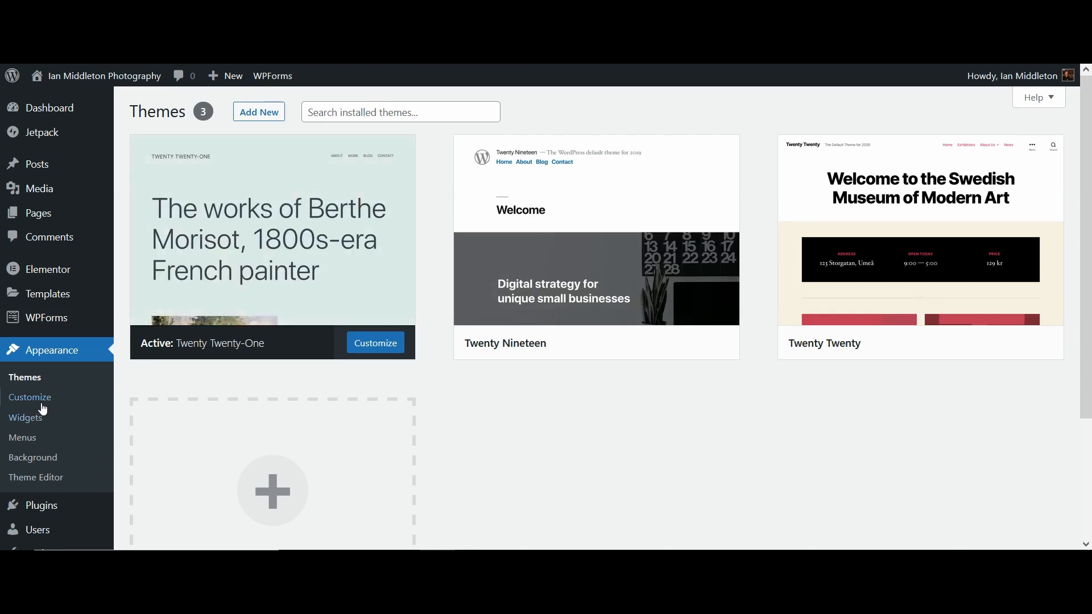
{"action": "mouse_move", "coordinate": [222, 182]}
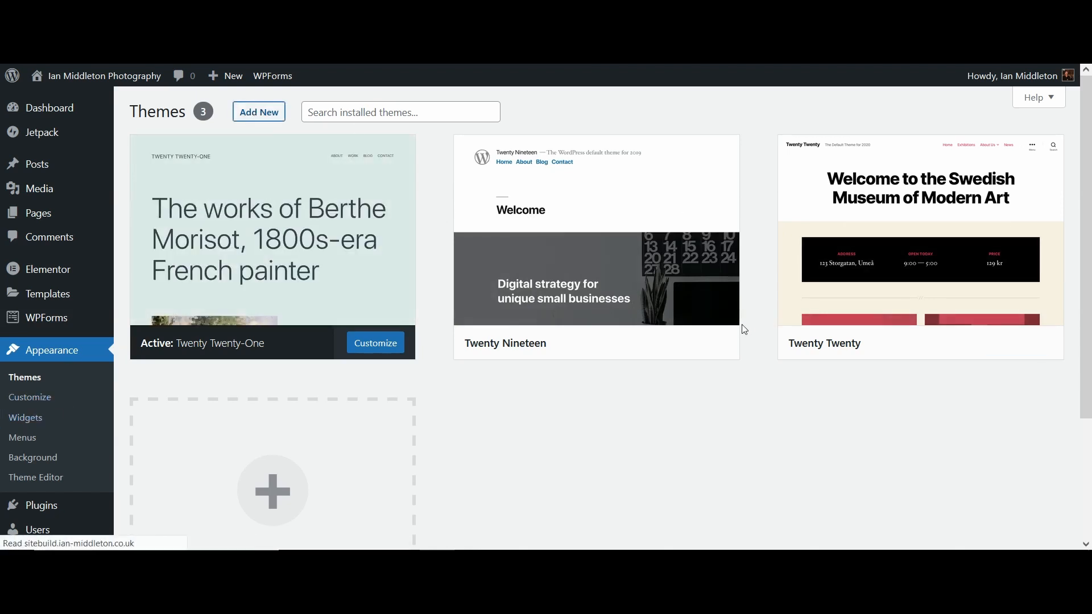
{"action": "scroll", "coordinate": [566, 356], "scroll_direction": "down", "scroll_amount": 12}
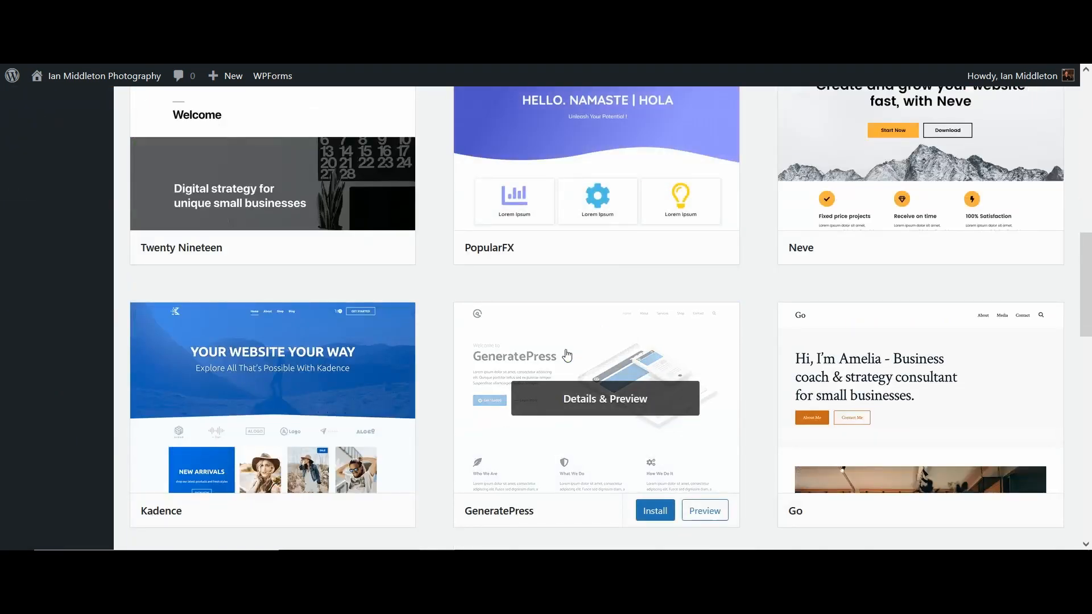
{"action": "scroll", "coordinate": [566, 356], "scroll_direction": "up", "scroll_amount": 12}
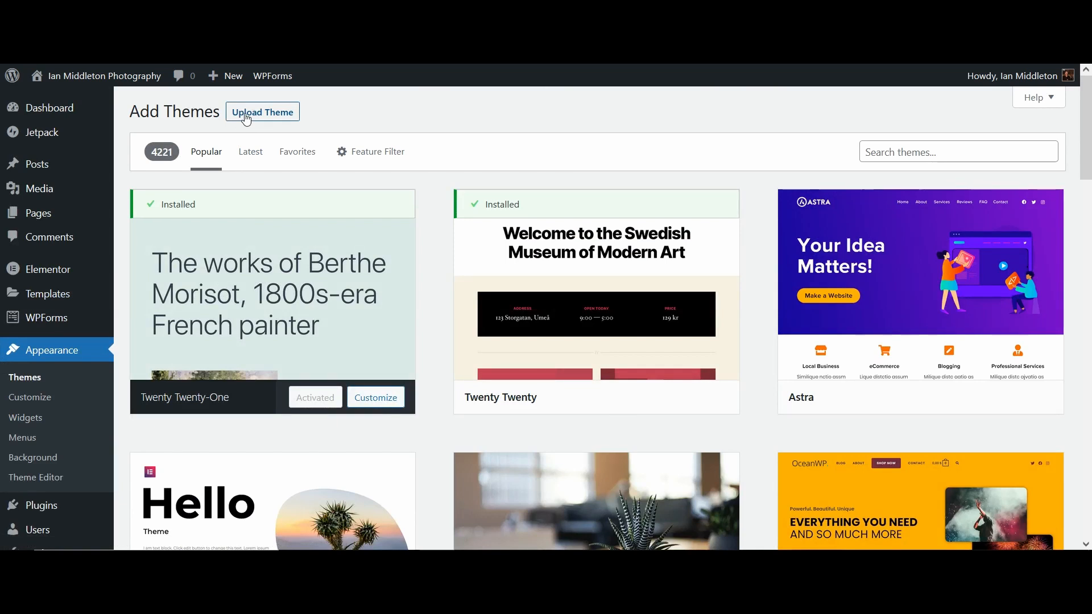
- Install the Hello Elementor theme and activate it for the site
{"action": "scroll", "coordinate": [648, 249], "scroll_direction": "down", "scroll_amount": 4}
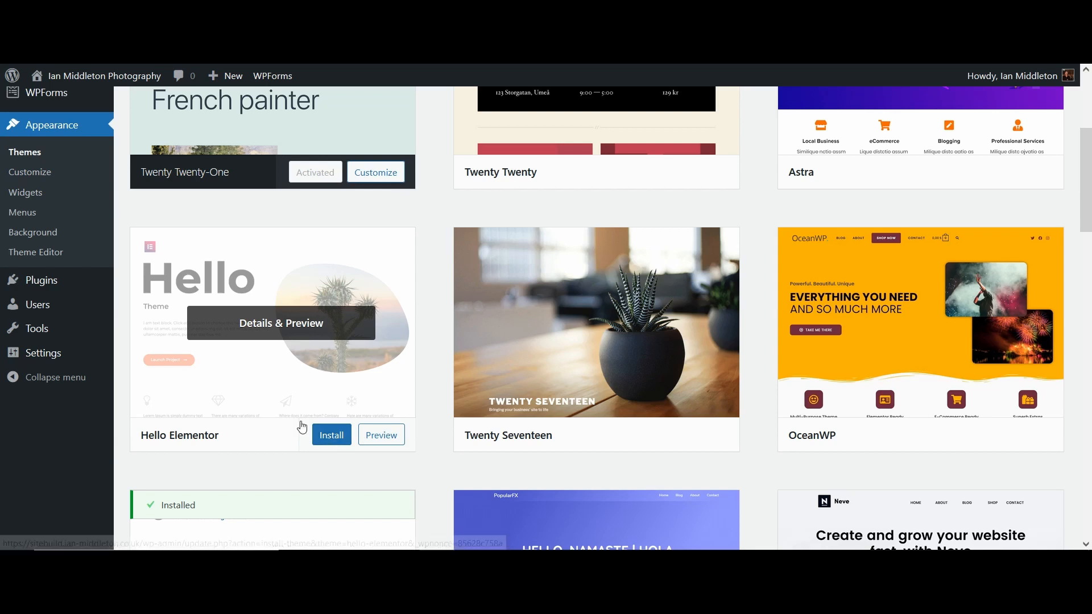
{"action": "left_click", "coordinate": [325, 440]}
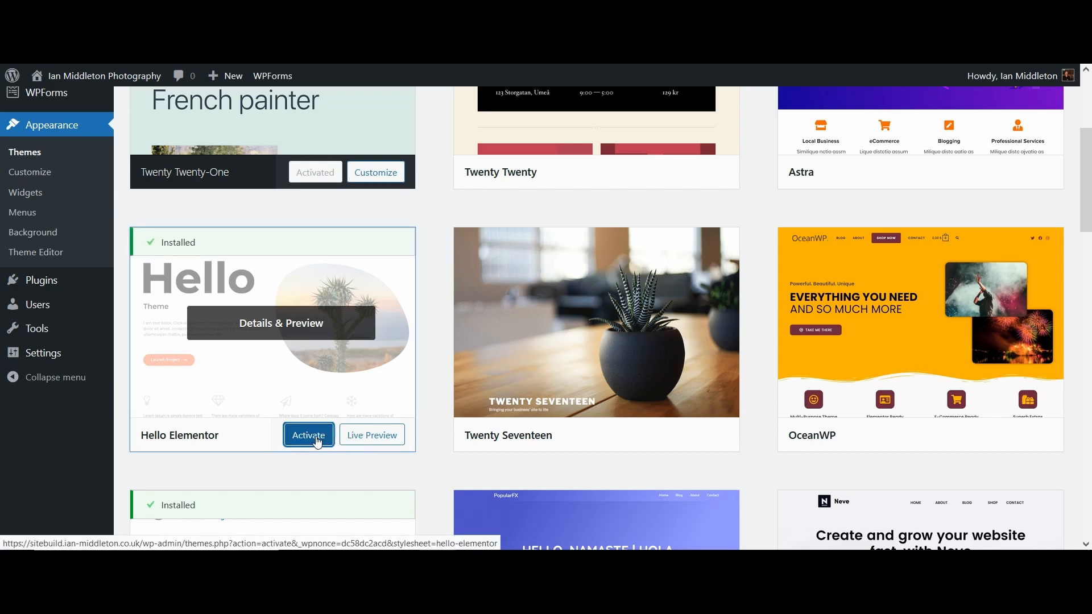
{"action": "left_click", "coordinate": [309, 436]}
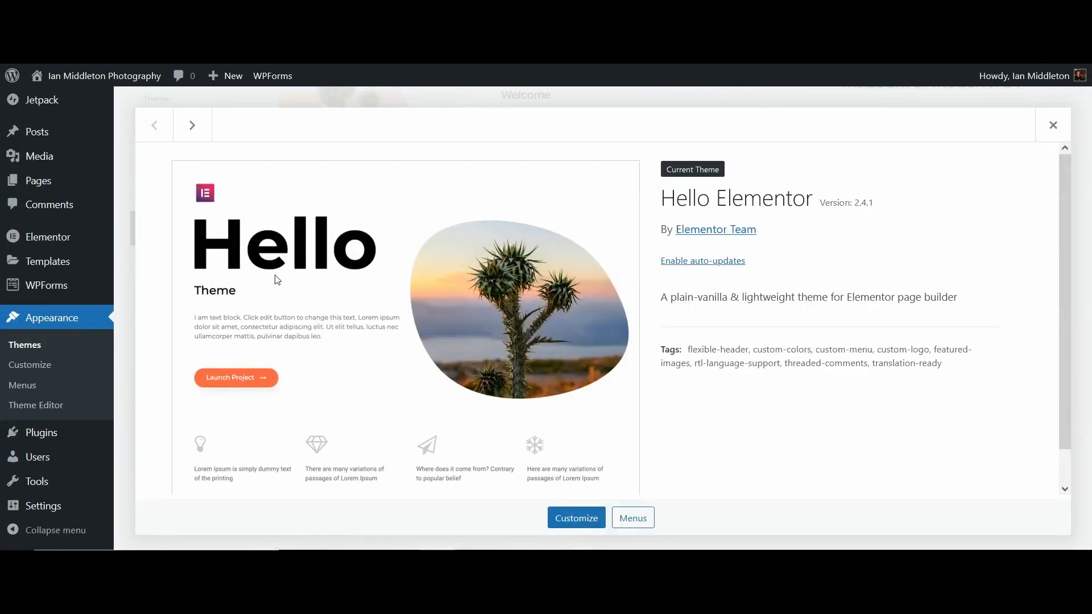
- Enable auto-updates for the Hello Elementor theme and close its details
{"action": "left_click", "coordinate": [681, 262]}
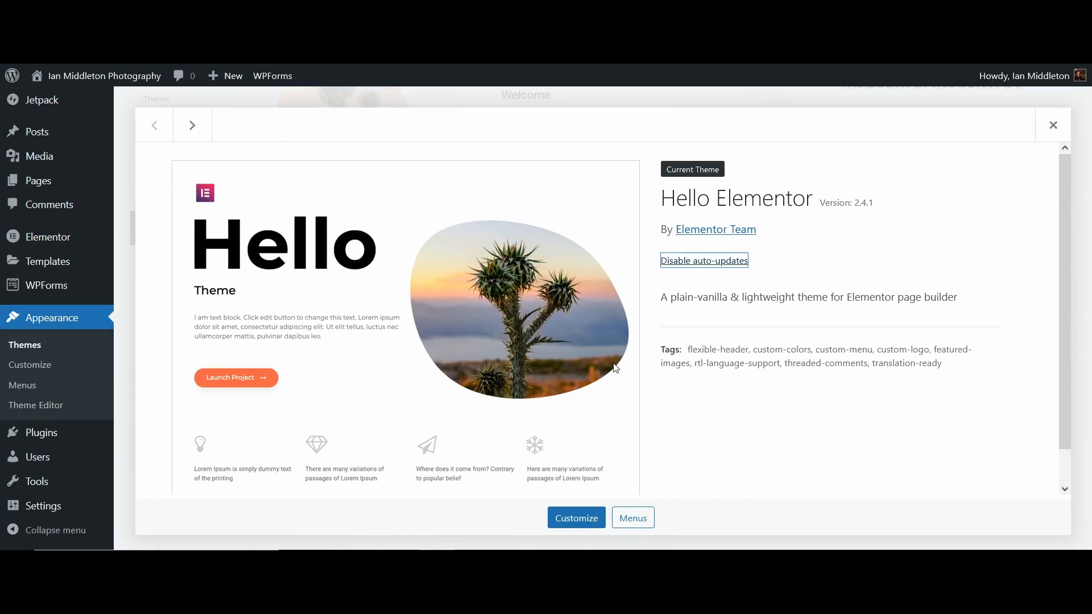
{"action": "left_click", "coordinate": [1055, 130]}
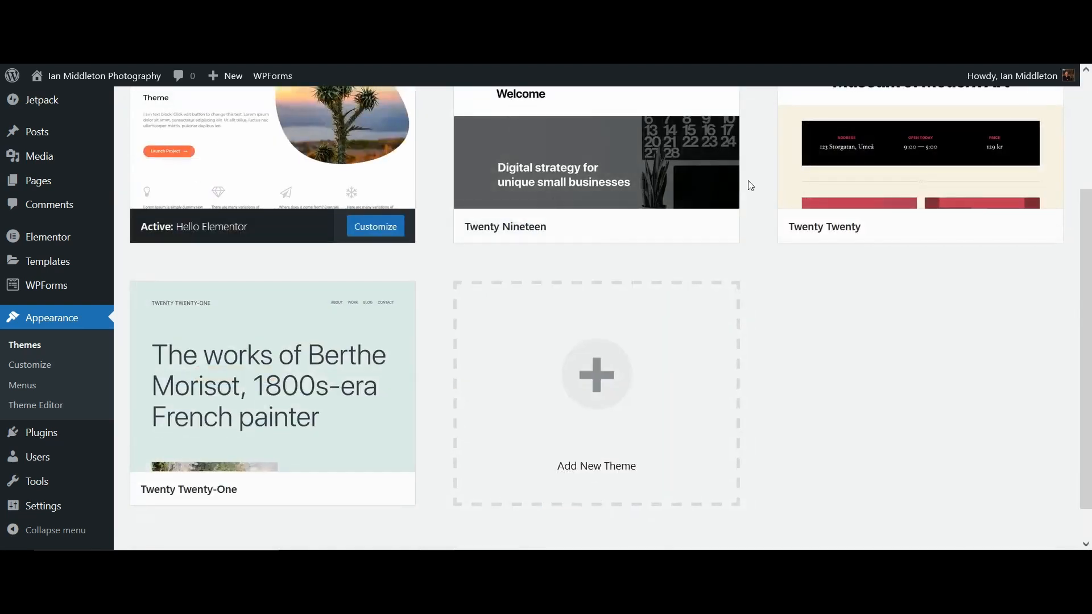
{"action": "mouse_move", "coordinate": [380, 424]}
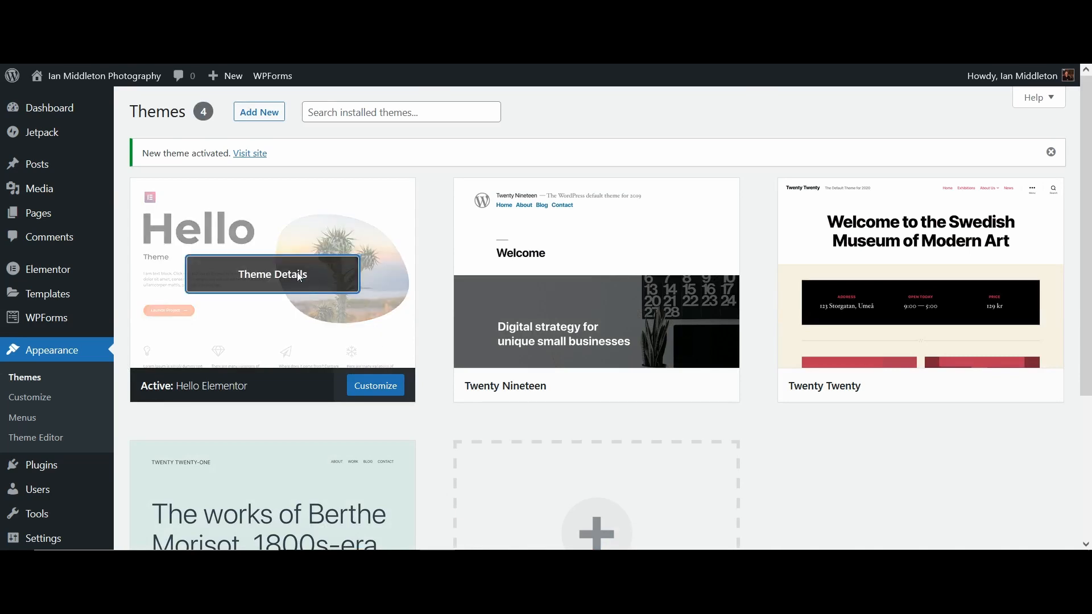
- Open Elementor's Maintenance Mode settings and check which templates are available for the maintenance page
{"action": "mouse_move", "coordinate": [37, 278]}
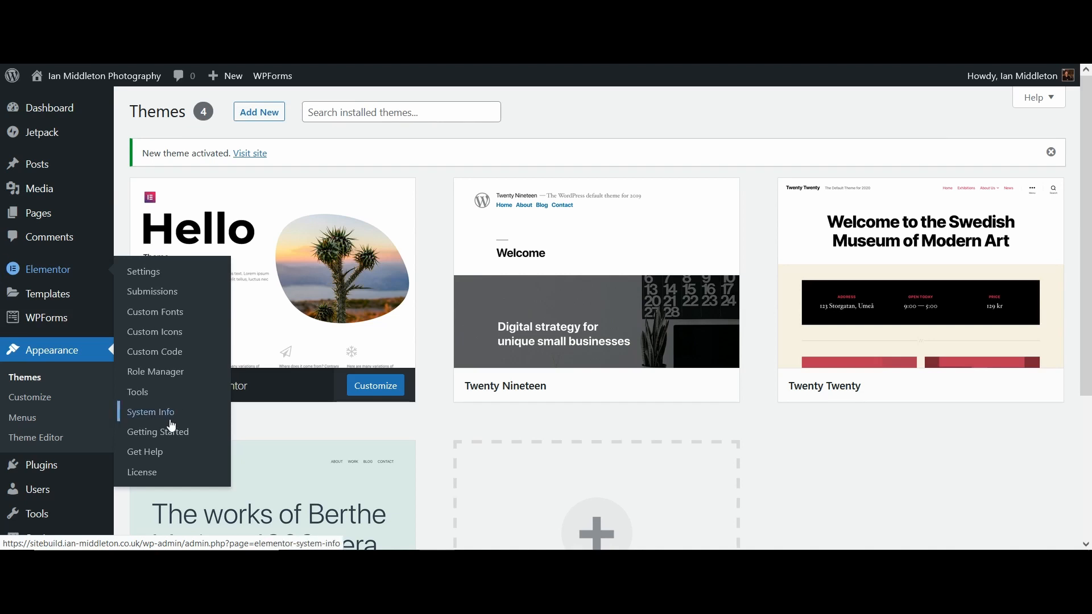
{"action": "left_click", "coordinate": [136, 395]}
{"action": "left_click", "coordinate": [389, 162]}
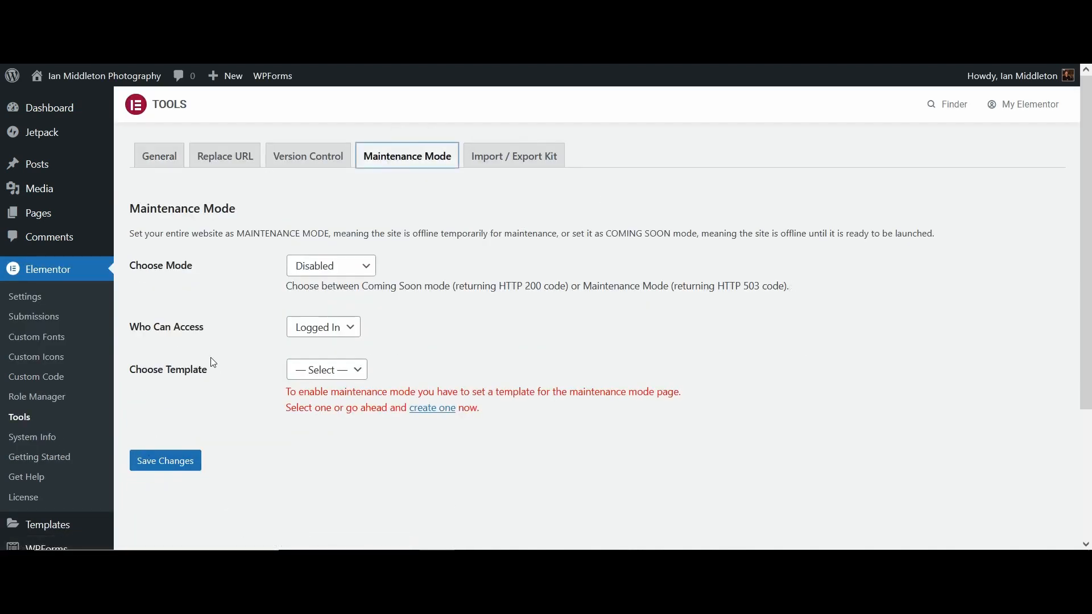
{"action": "left_click", "coordinate": [345, 377]}
{"action": "left_click", "coordinate": [345, 377]}
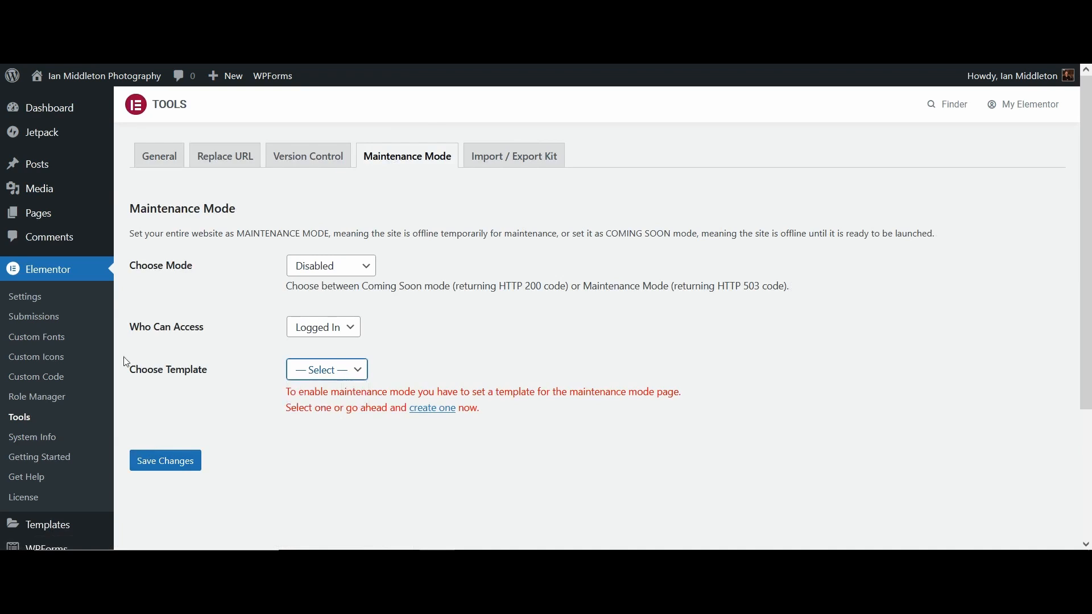
- Create a new Elementor template of type Page named "Holding page"
{"action": "scroll", "coordinate": [9, 429], "scroll_direction": "down", "scroll_amount": 1}
{"action": "scroll", "coordinate": [9, 429], "scroll_direction": "down", "scroll_amount": 2}
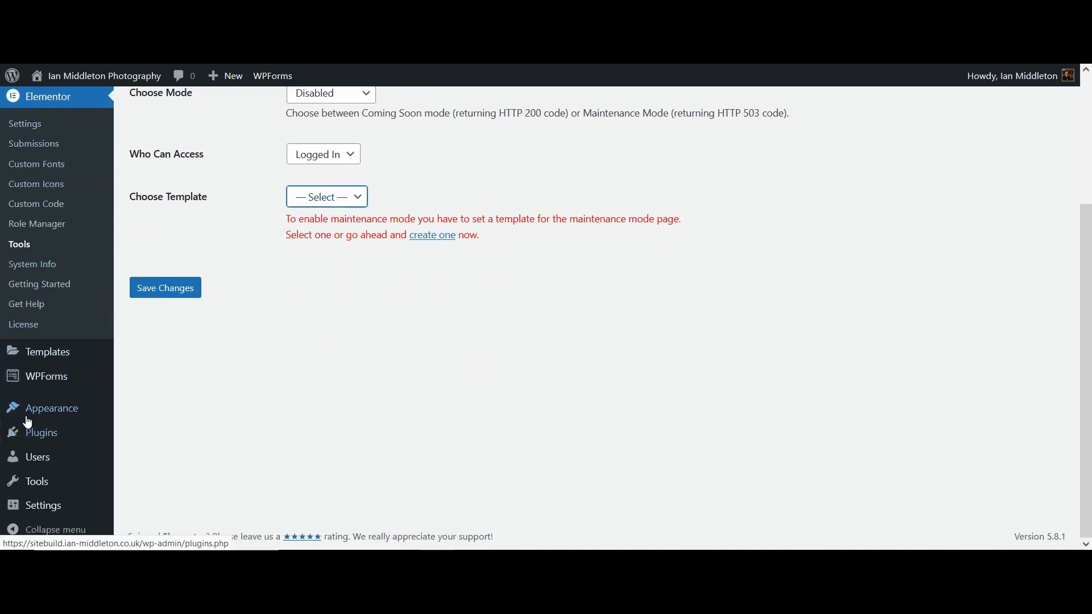
{"action": "left_click", "coordinate": [149, 455]}
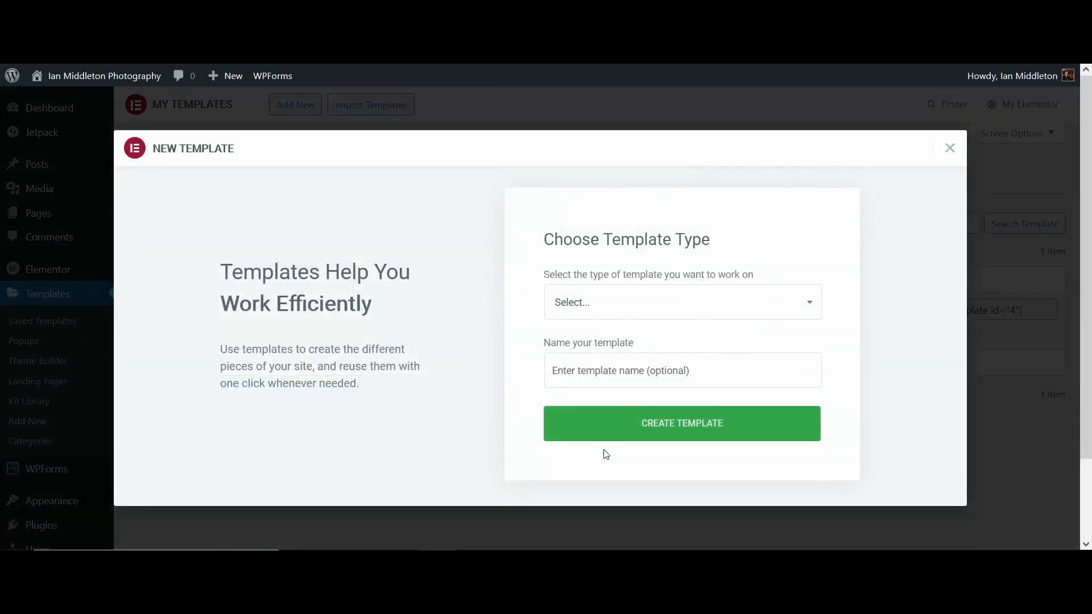
{"action": "left_click", "coordinate": [734, 305]}
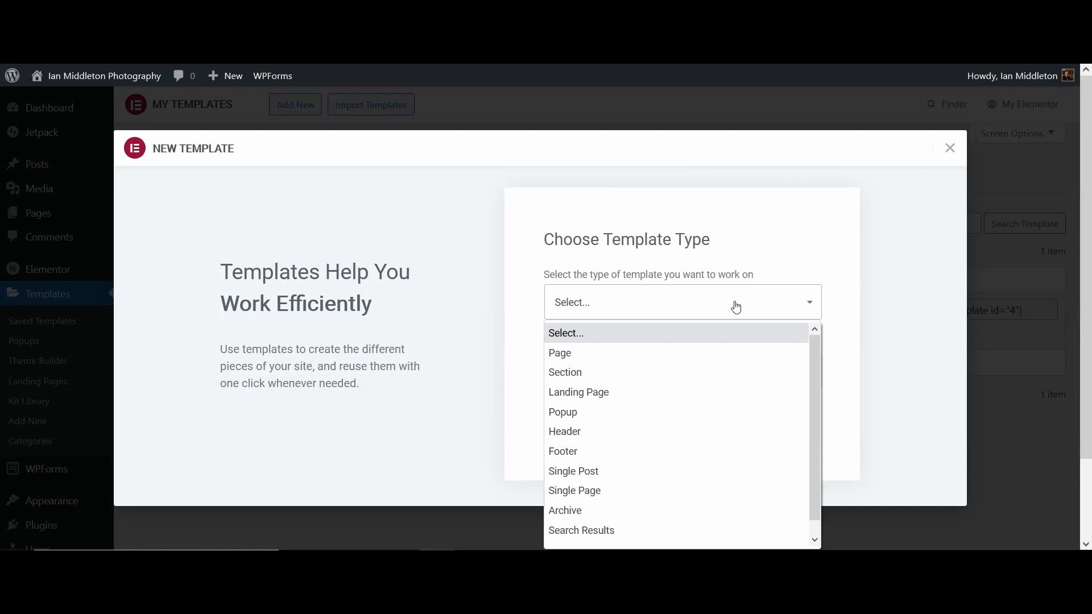
{"action": "left_click", "coordinate": [668, 363]}
{"action": "left_click", "coordinate": [660, 366]}
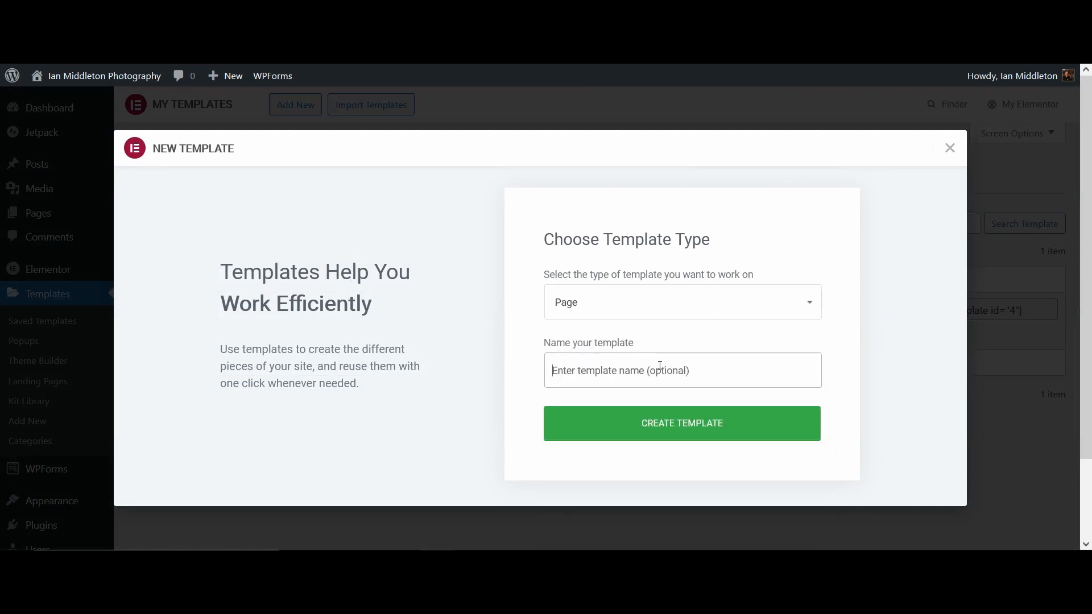
{"action": "type", "text": "Holdi"}
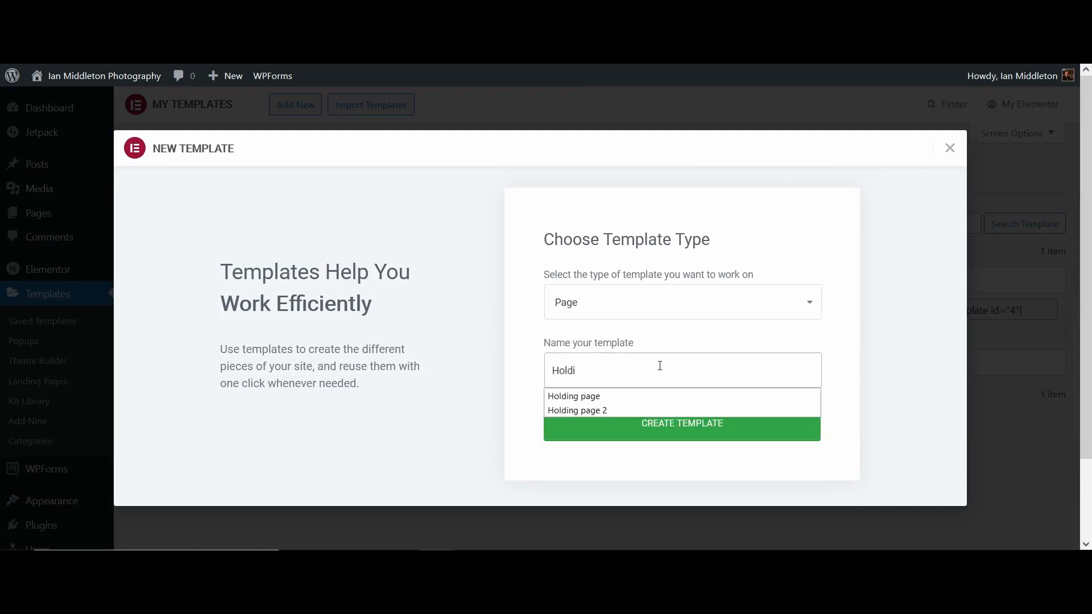
{"action": "left_click", "coordinate": [621, 398]}
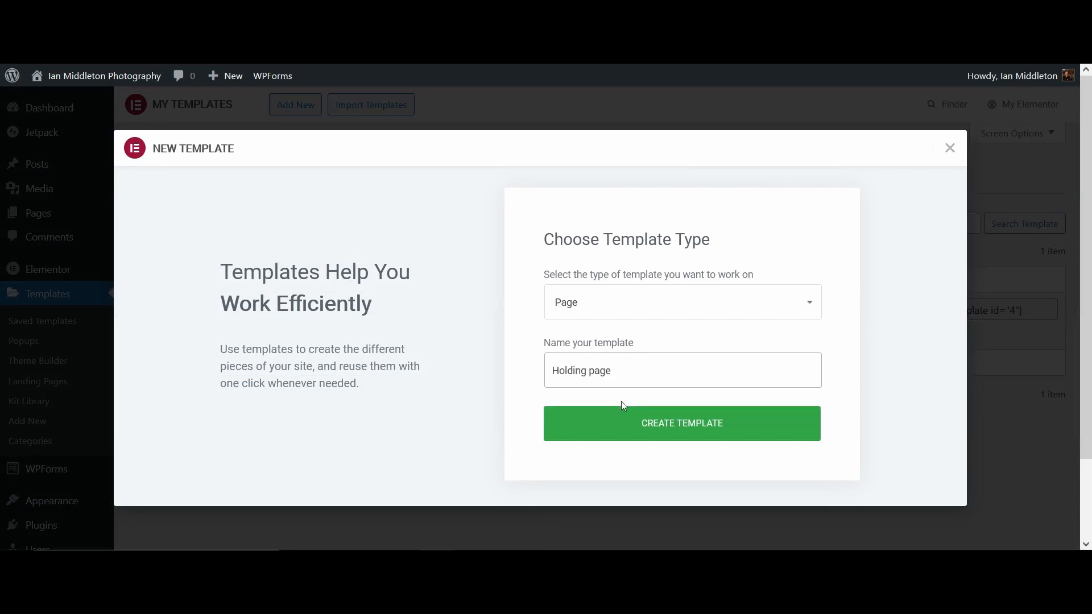
{"action": "left_click", "coordinate": [720, 421]}
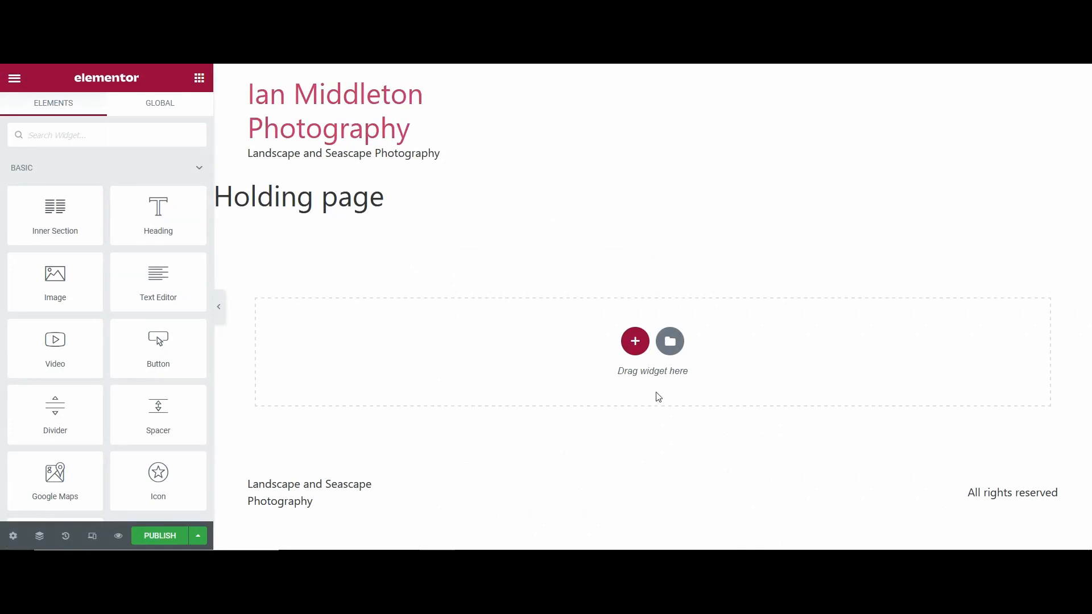
- Search the page template library for "coming soon" and insert the Coming Soon 5 page into the template
{"action": "left_click", "coordinate": [671, 342]}
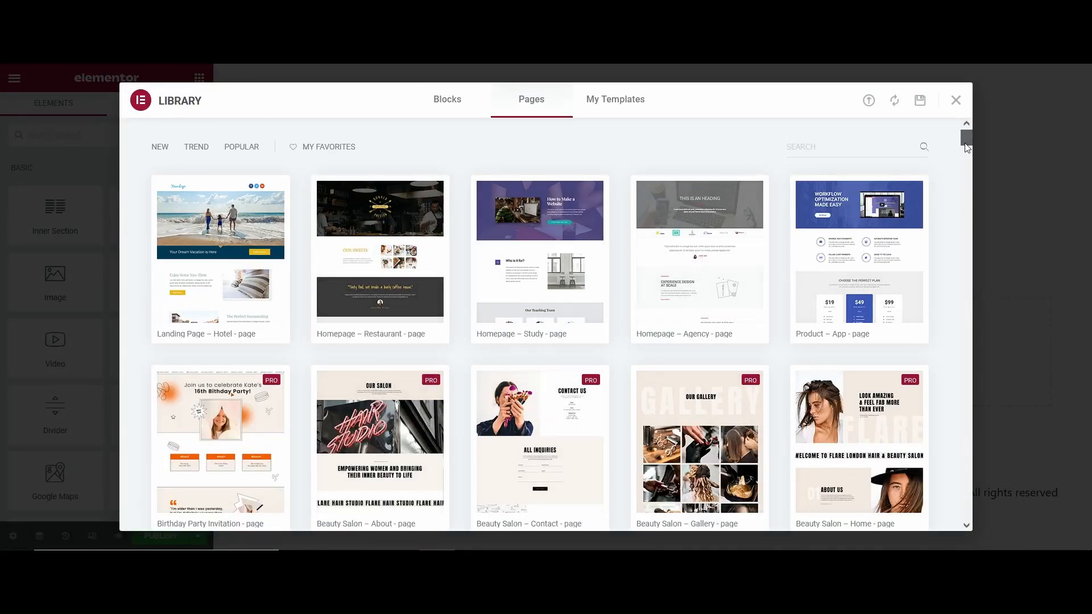
{"action": "mouse_move", "coordinate": [967, 147]}
{"action": "left_mouse_down"}
{"action": "mouse_move", "coordinate": [960, 490]}
{"action": "mouse_move", "coordinate": [975, 133]}
{"action": "left_mouse_up"}
{"action": "type", "text": "coming"}
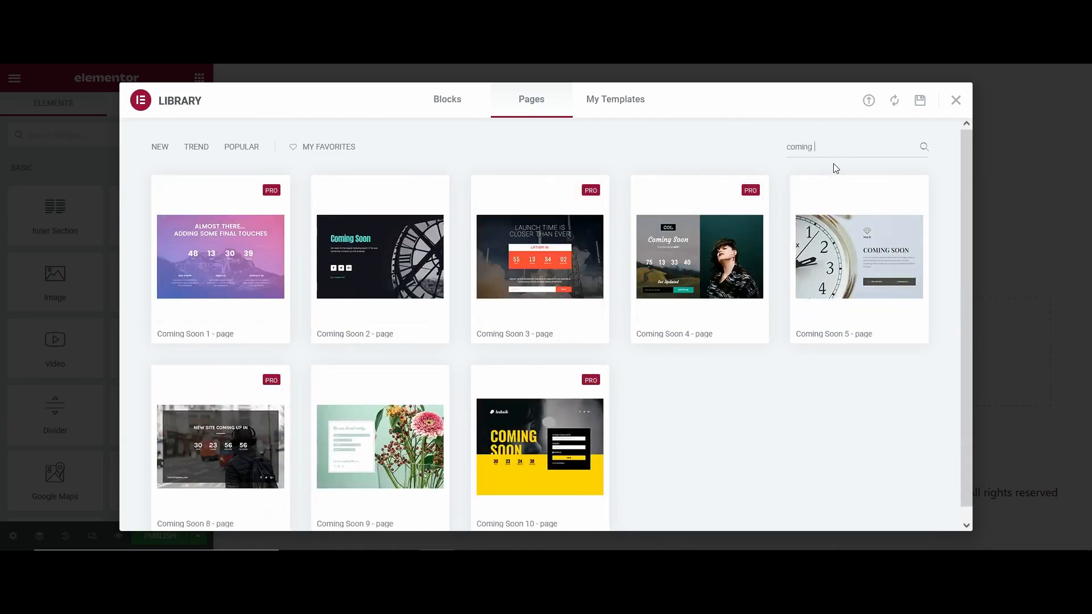
{"action": "type", "text": " soon"}
{"action": "mouse_move", "coordinate": [706, 265]}
{"action": "left_click", "coordinate": [873, 255]}
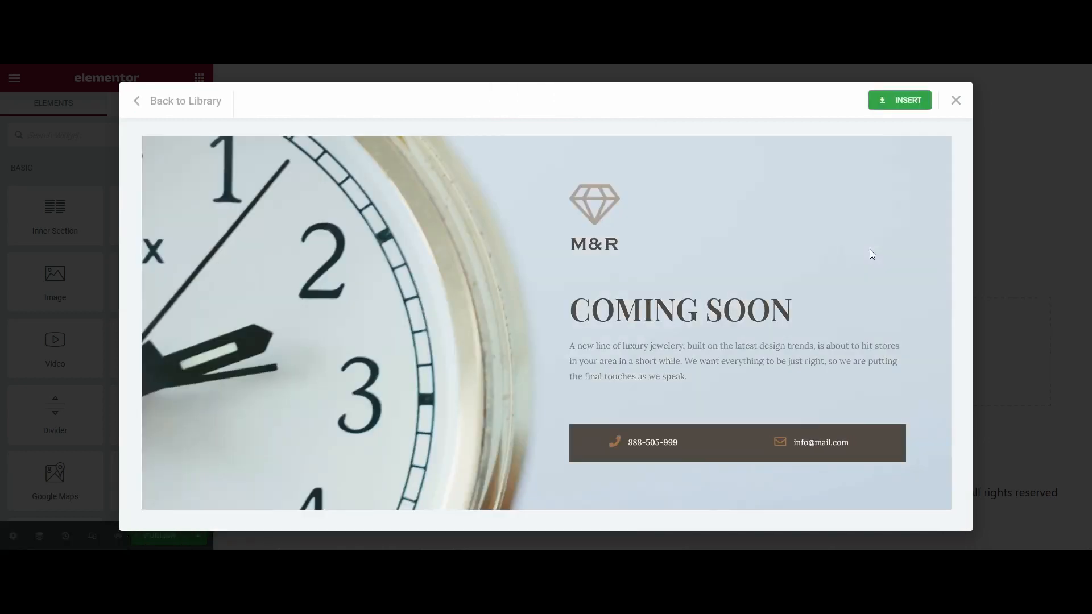
{"action": "left_click", "coordinate": [904, 102]}
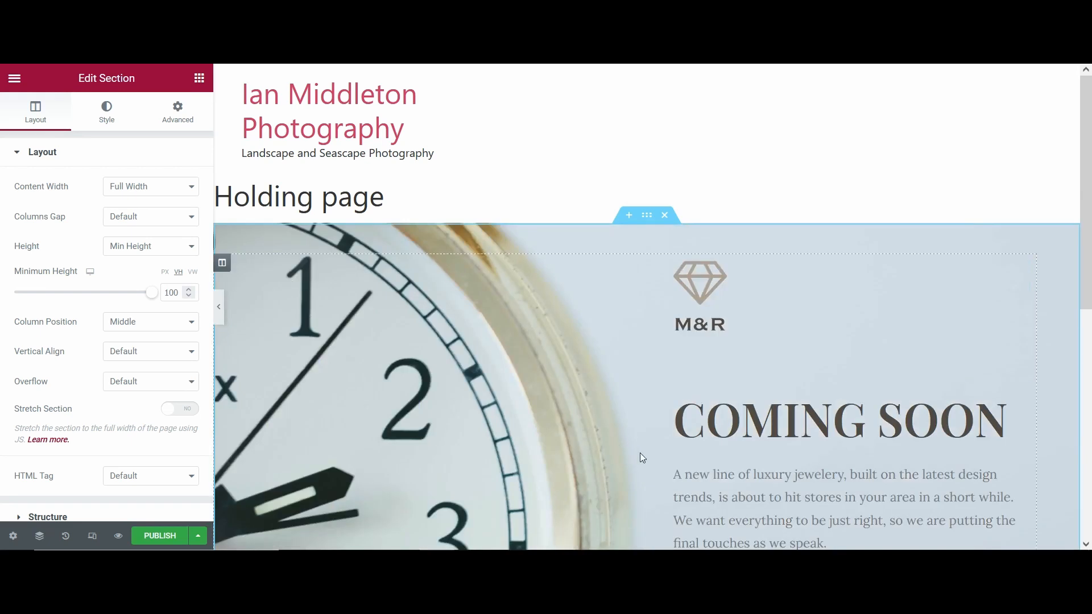
- Set the holding page's layout to Elementor Canvas
{"action": "left_click", "coordinate": [14, 537]}
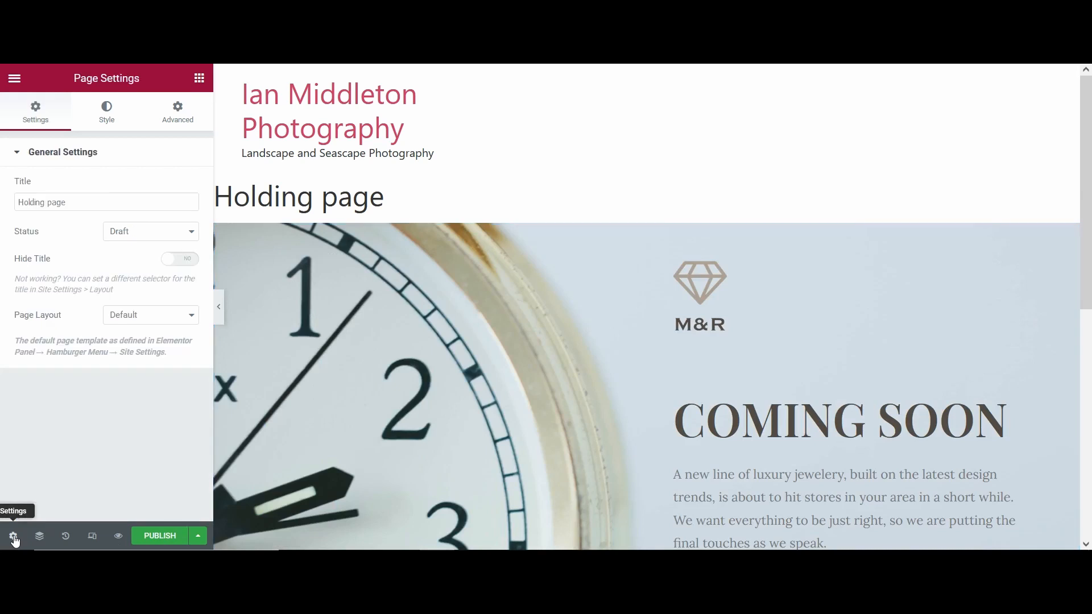
{"action": "left_click", "coordinate": [168, 320]}
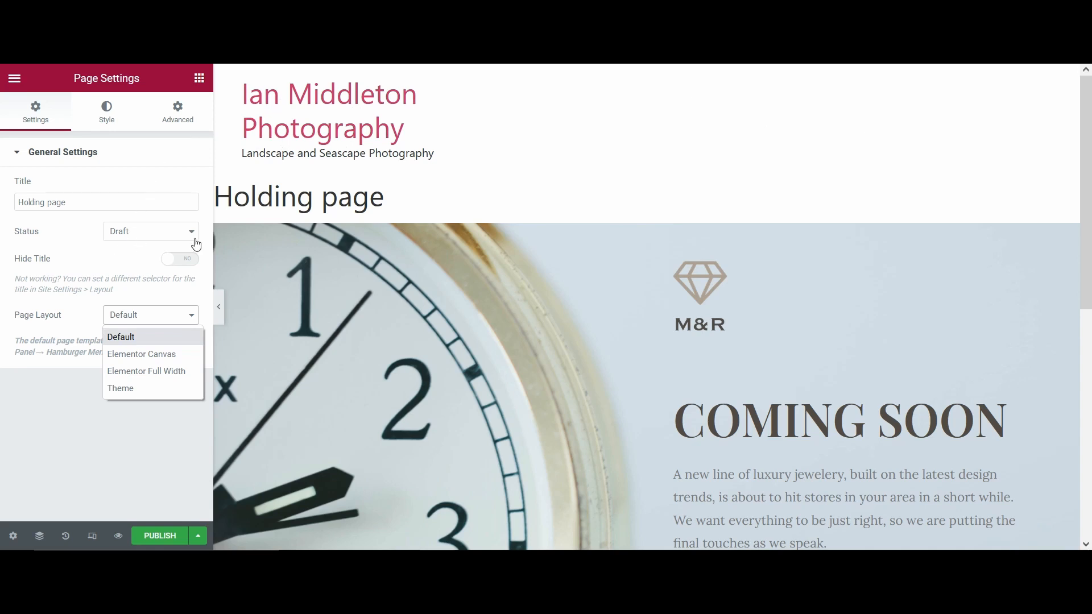
{"action": "left_click", "coordinate": [165, 360]}
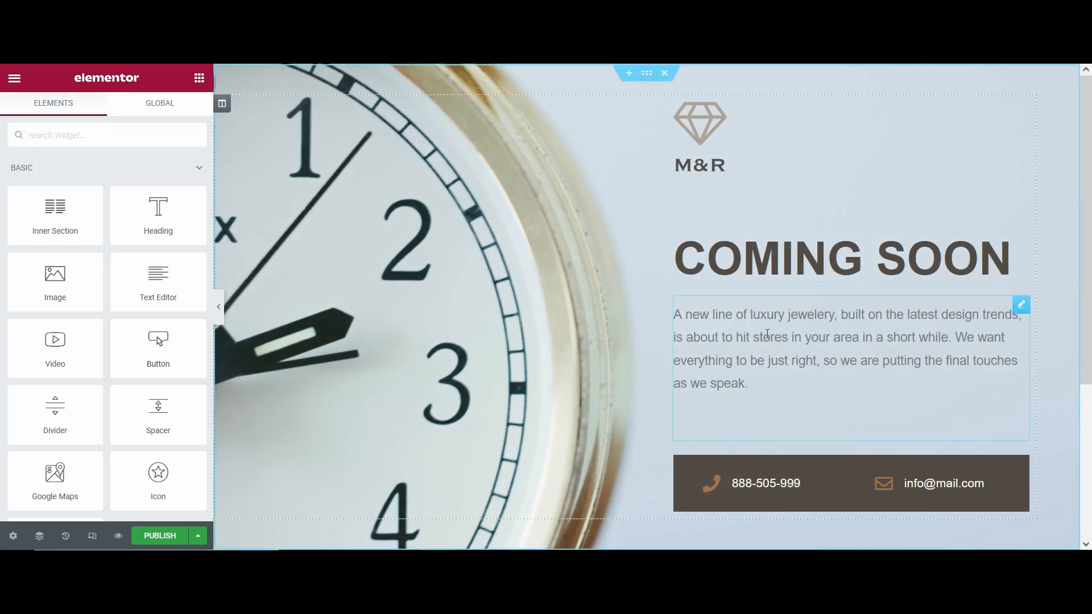
- Delete the description text, the phone and e-mail bar, and the M&R logo, keeping the COMING SOON heading
{"action": "right_click", "coordinate": [1021, 306]}
{"action": "left_click", "coordinate": [1015, 514]}
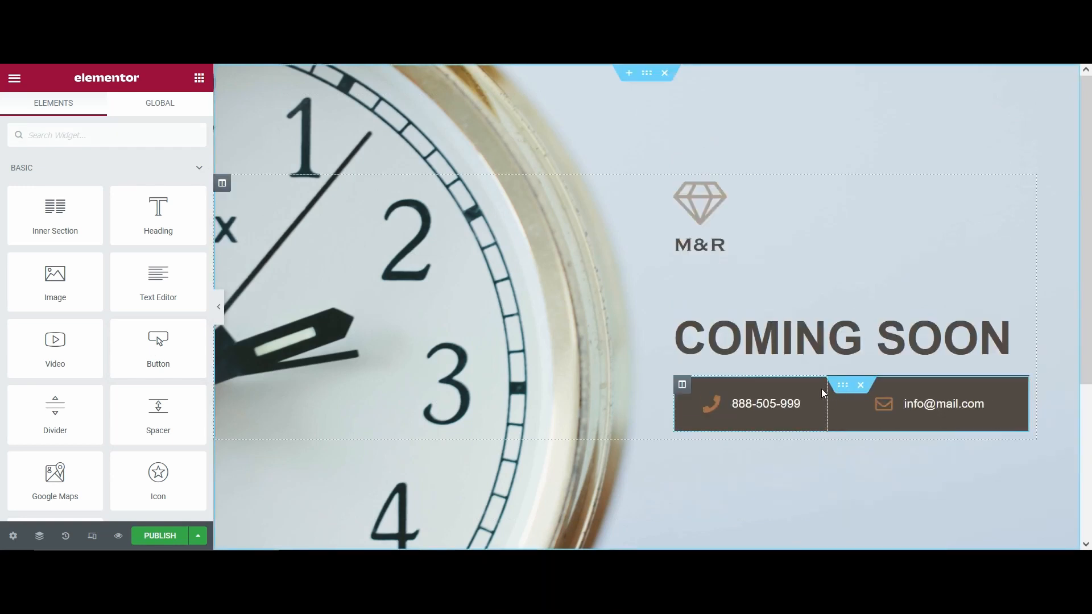
{"action": "left_click", "coordinate": [860, 385]}
{"action": "right_click", "coordinate": [1021, 226]}
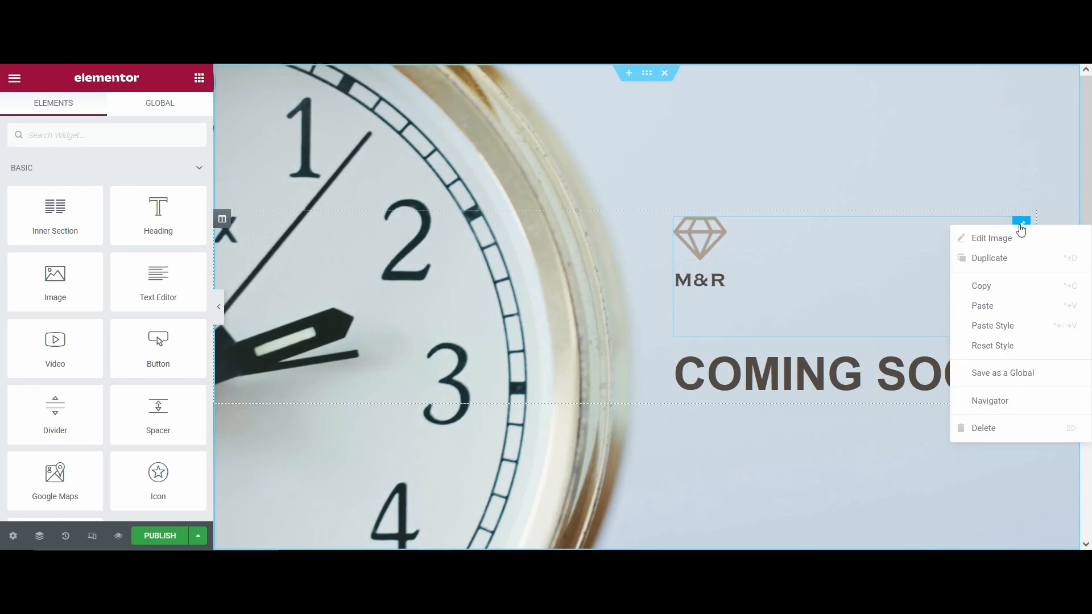
{"action": "left_click", "coordinate": [1018, 435]}
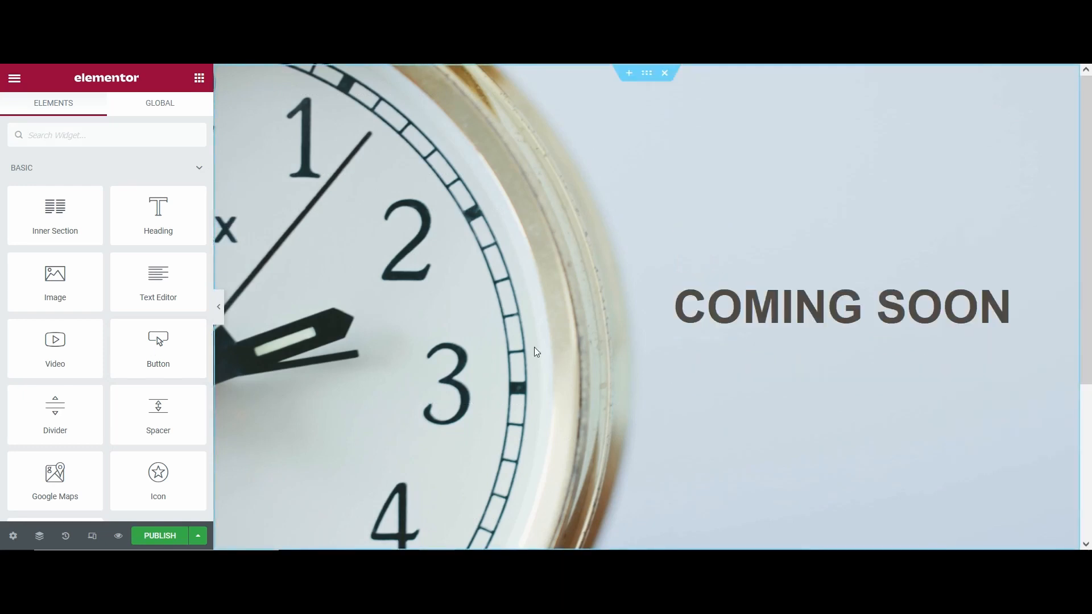
- Publish the holding page template and exit the editor to the WordPress dashboard
{"action": "scroll", "coordinate": [561, 179], "scroll_direction": "down", "scroll_amount": 4}
{"action": "scroll", "coordinate": [560, 184], "scroll_direction": "up", "scroll_amount": 4}
{"action": "left_click", "coordinate": [160, 538]}
{"action": "left_click", "coordinate": [14, 81]}
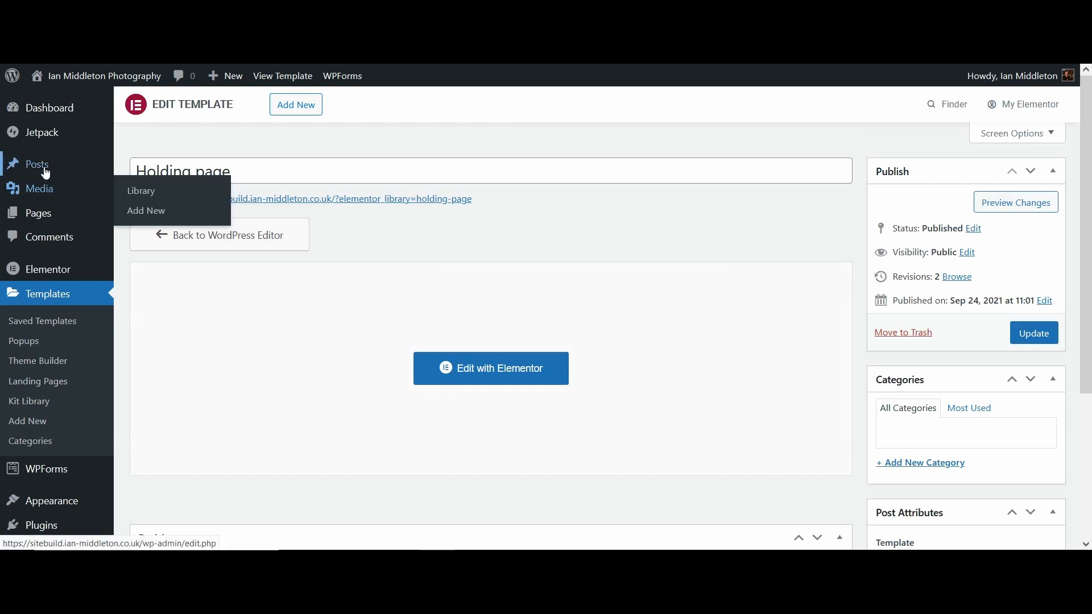
- Open Elementor's tools, view the live site's front page, and return to the dashboard
{"action": "mouse_move", "coordinate": [35, 271]}
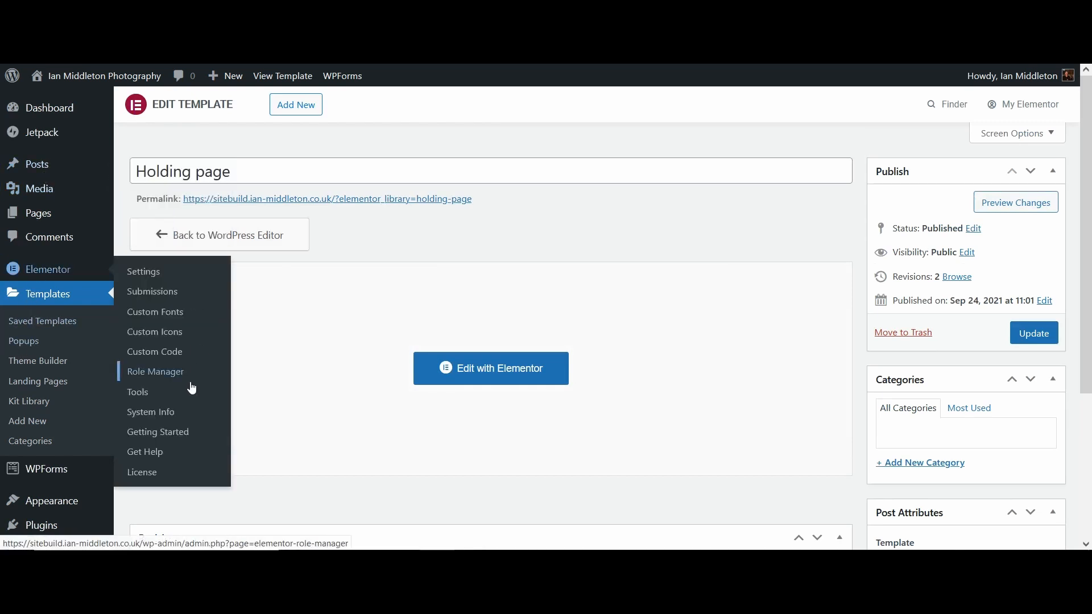
{"action": "left_click", "coordinate": [144, 400]}
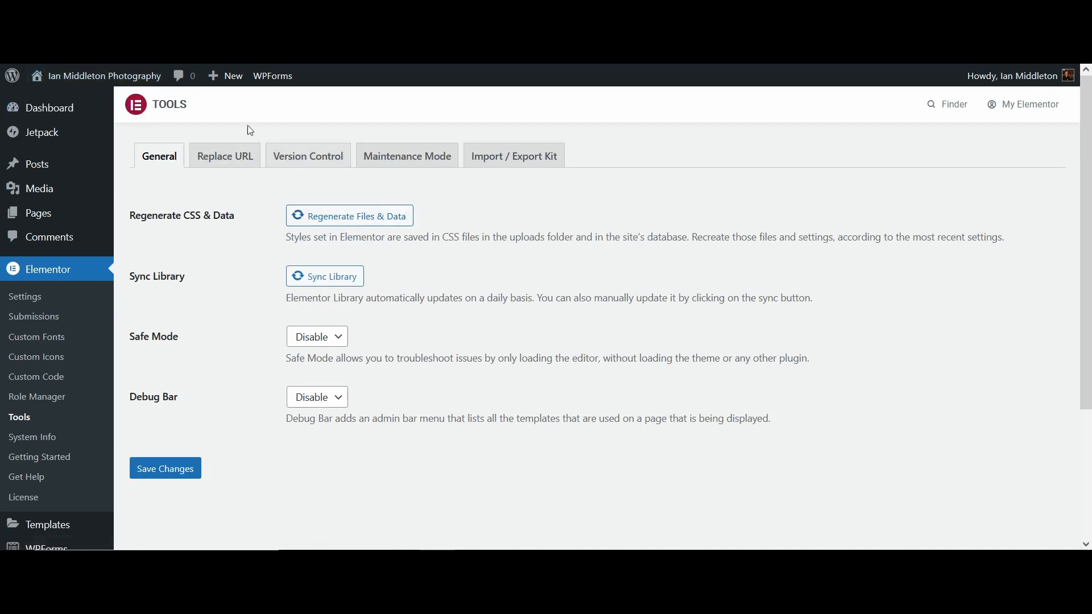
{"action": "mouse_move", "coordinate": [94, 78]}
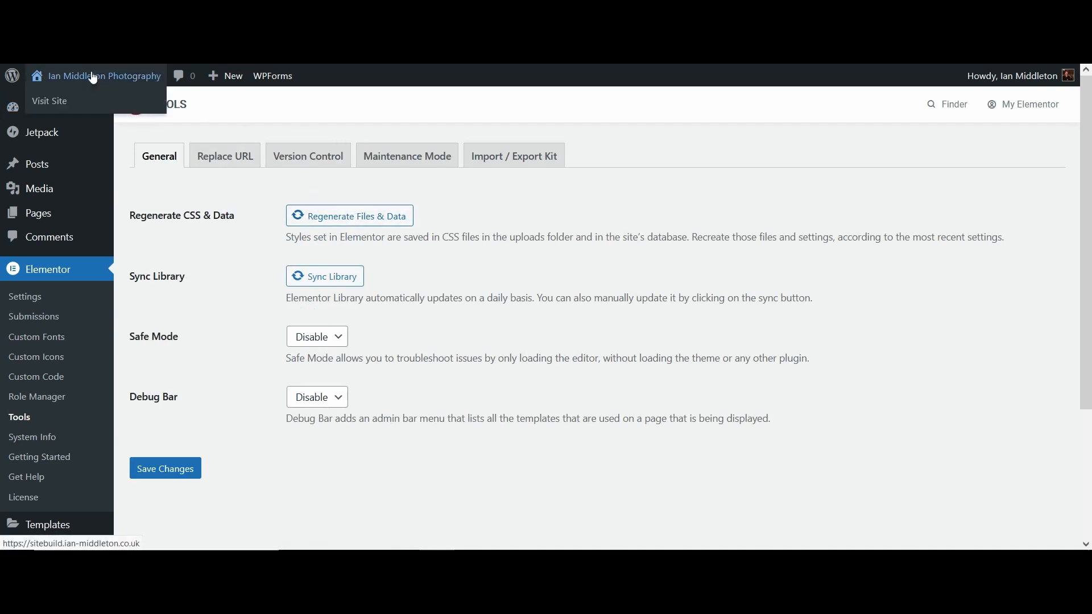
{"action": "left_click", "coordinate": [49, 103]}
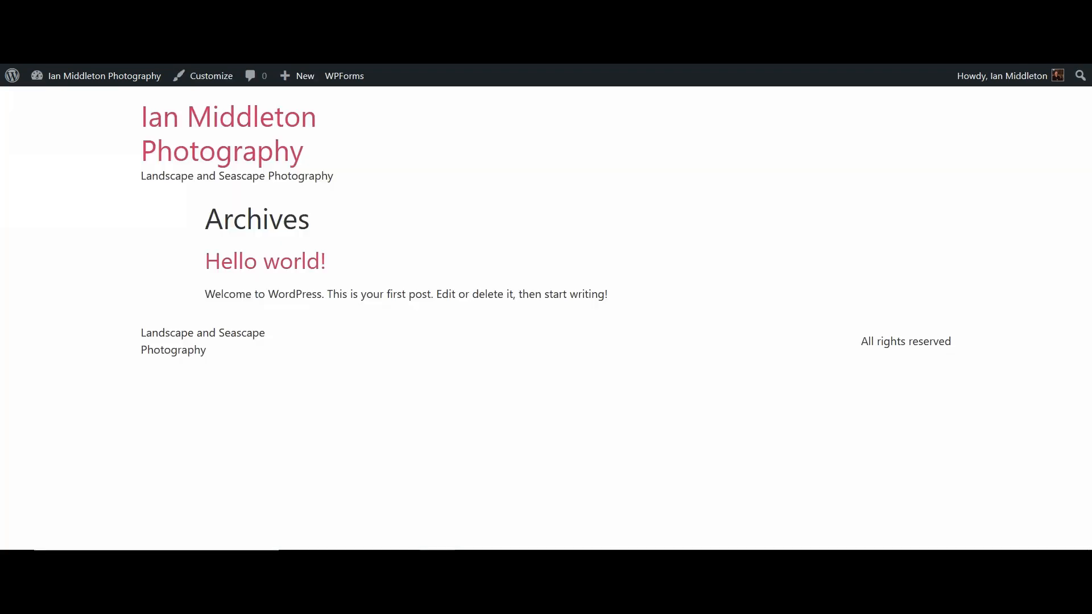
{"action": "mouse_move", "coordinate": [86, 81]}
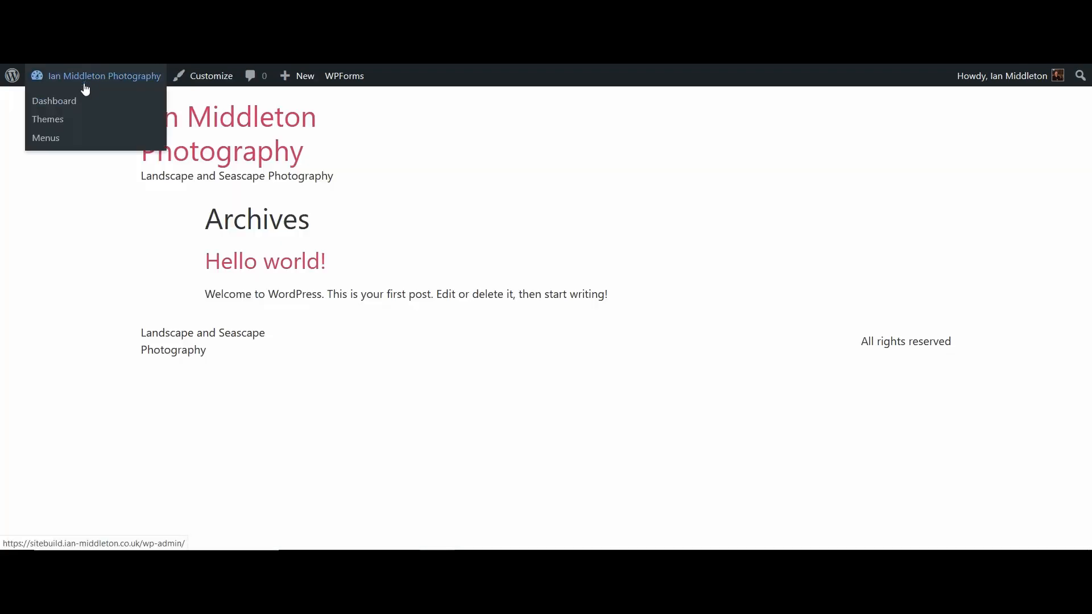
{"action": "left_click", "coordinate": [71, 105]}
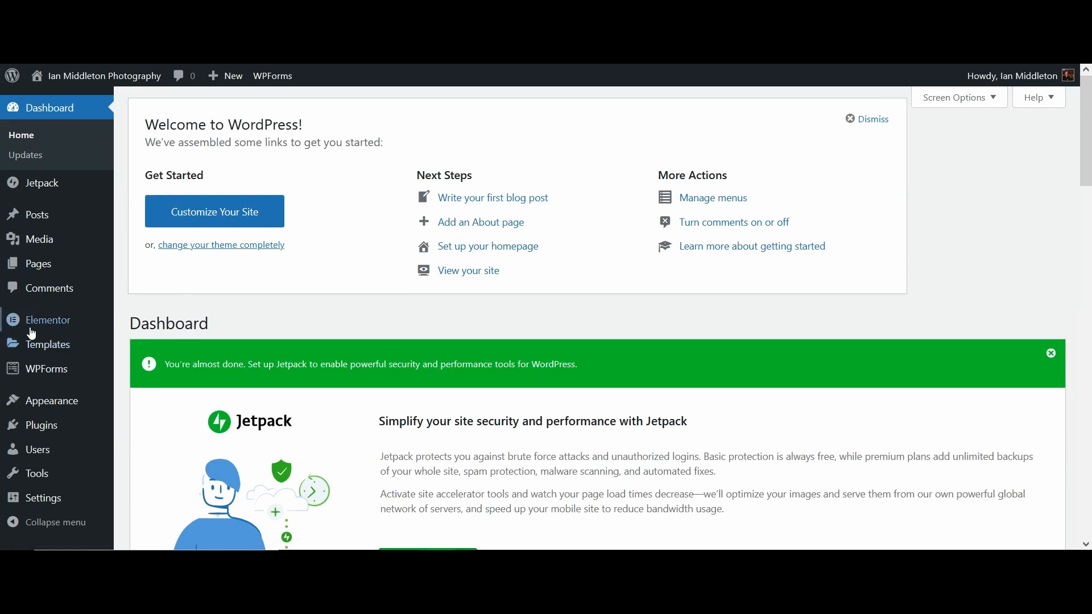
- In Elementor's maintenance mode settings, set the mode to Coming Soon and restrict access to Logged In users
{"action": "mouse_move", "coordinate": [42, 326]}
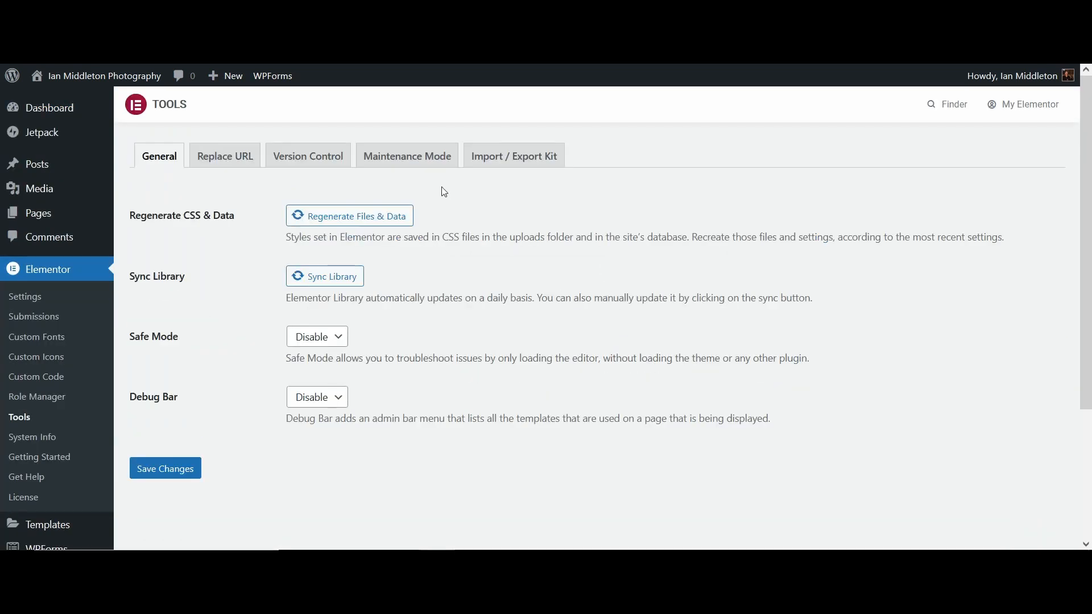
{"action": "left_click", "coordinate": [428, 163]}
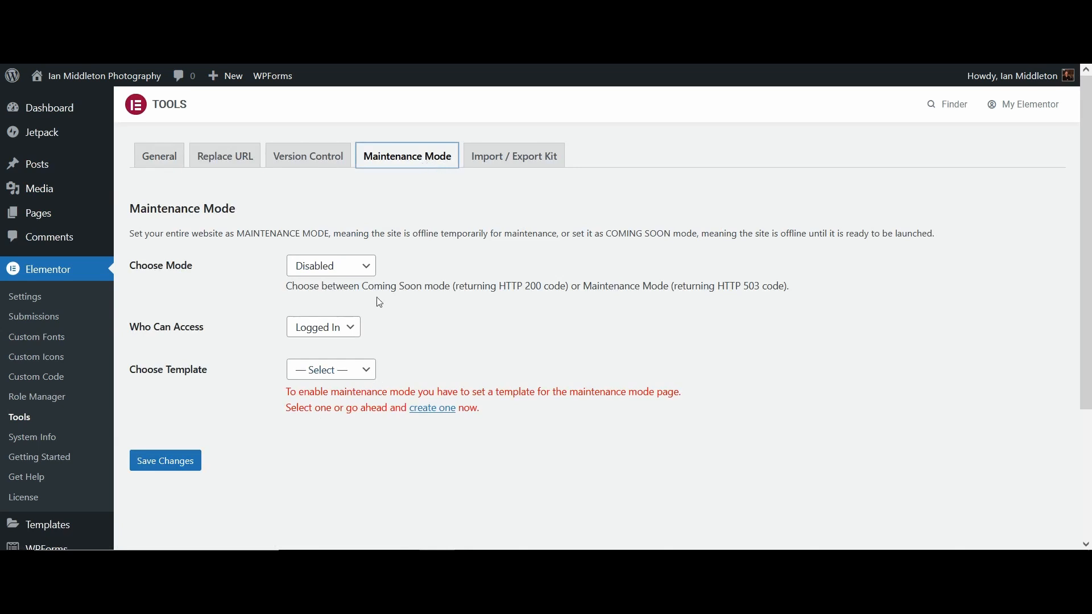
{"action": "left_click", "coordinate": [364, 265]}
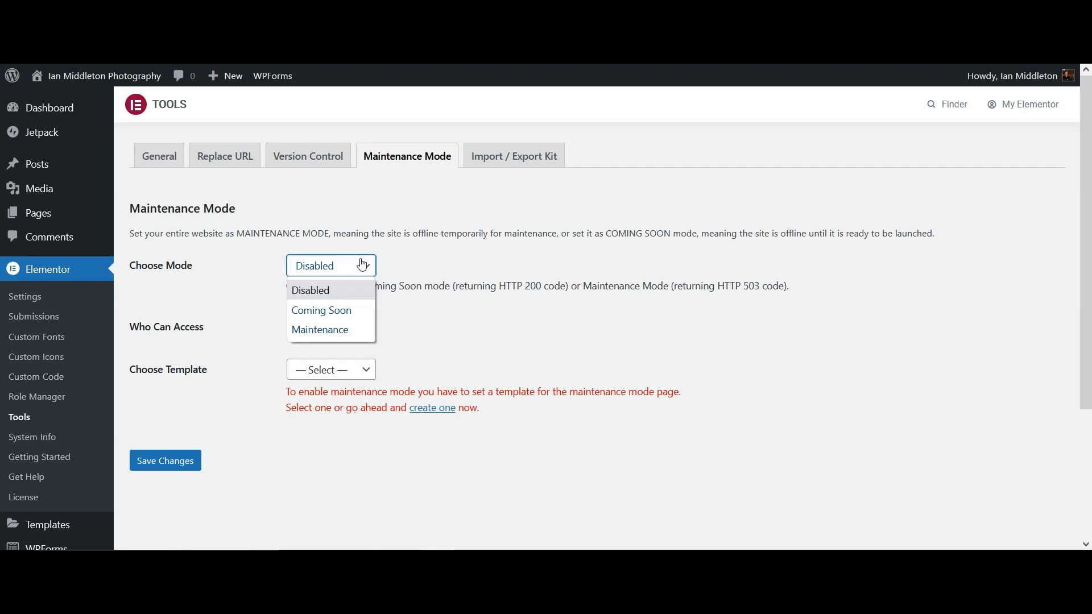
{"action": "left_click", "coordinate": [335, 311]}
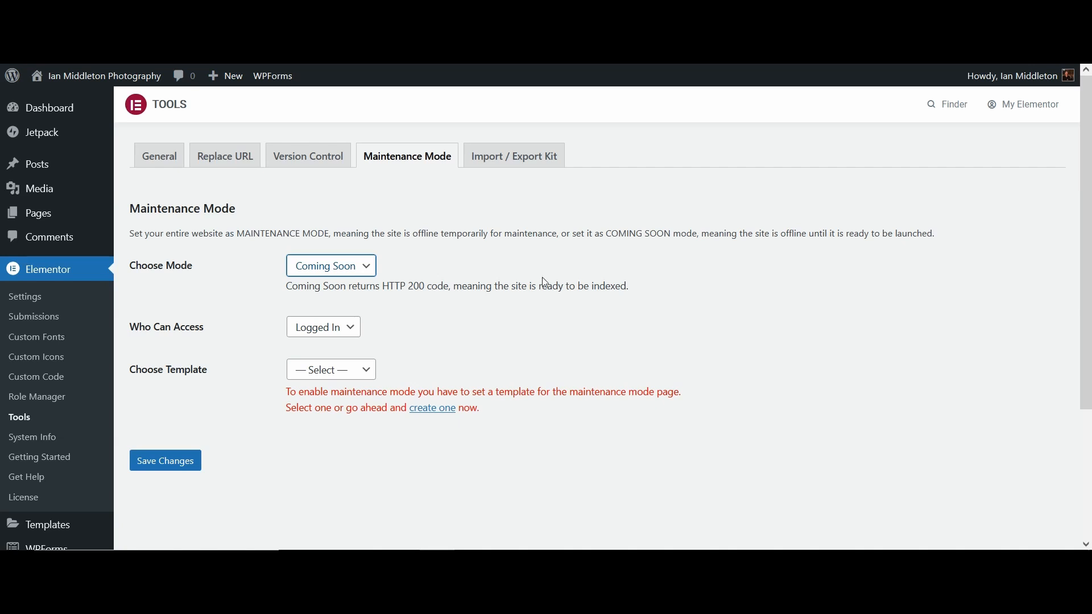
{"action": "left_click", "coordinate": [349, 329]}
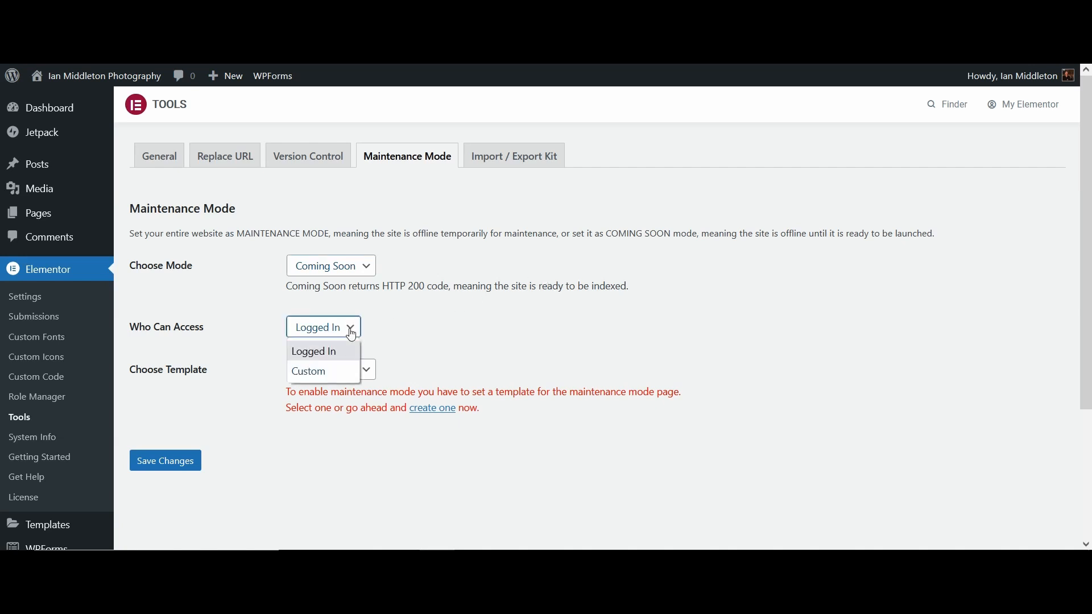
{"action": "left_click", "coordinate": [341, 352]}
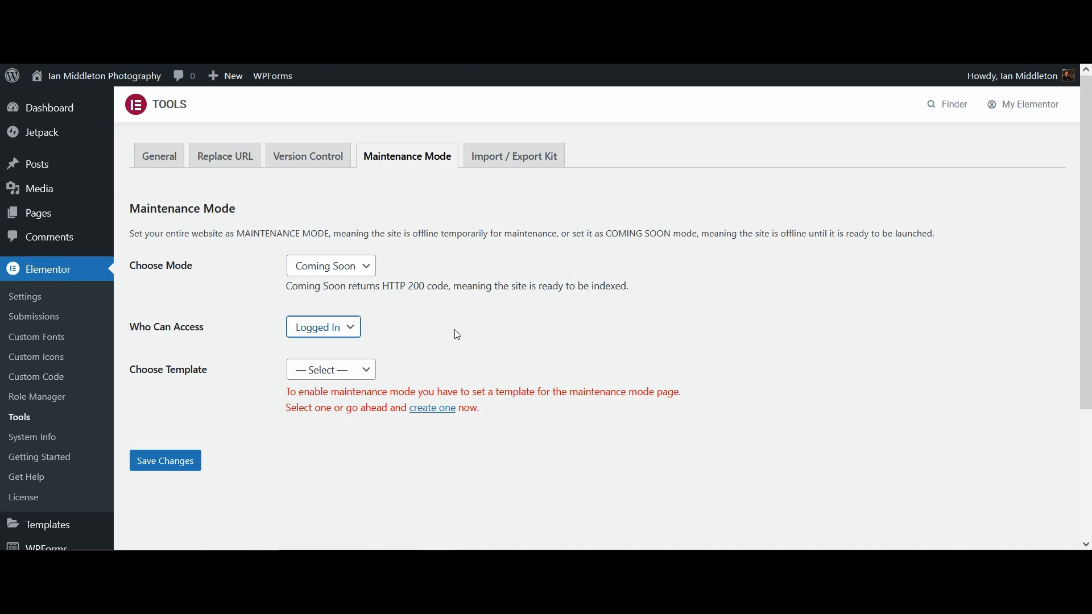
- Assign the Holding page template to the Coming Soon mode and save the changes
{"action": "left_click", "coordinate": [317, 371]}
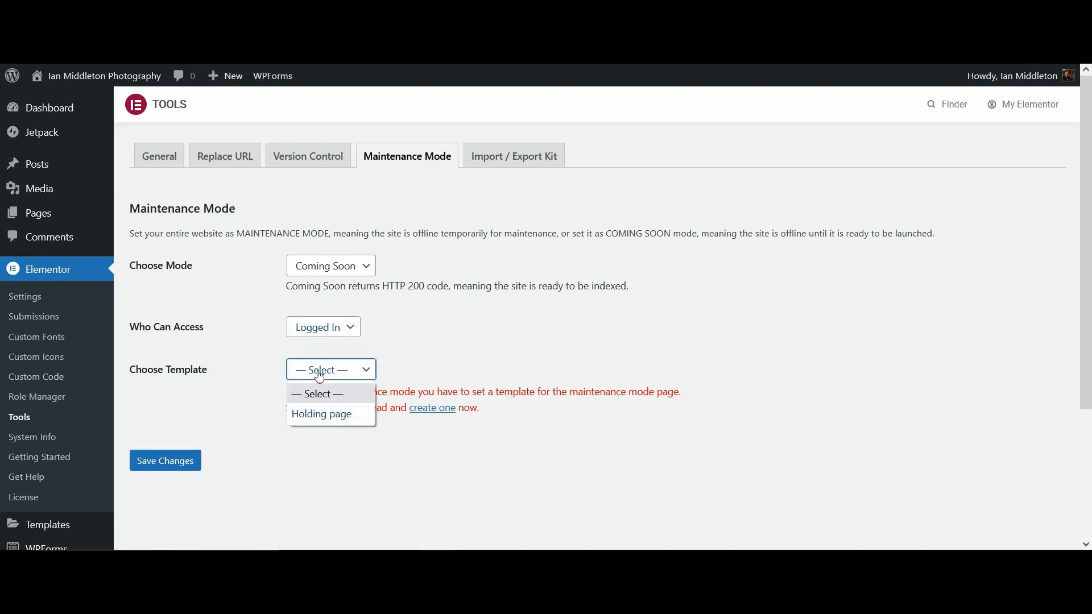
{"action": "left_click", "coordinate": [319, 414]}
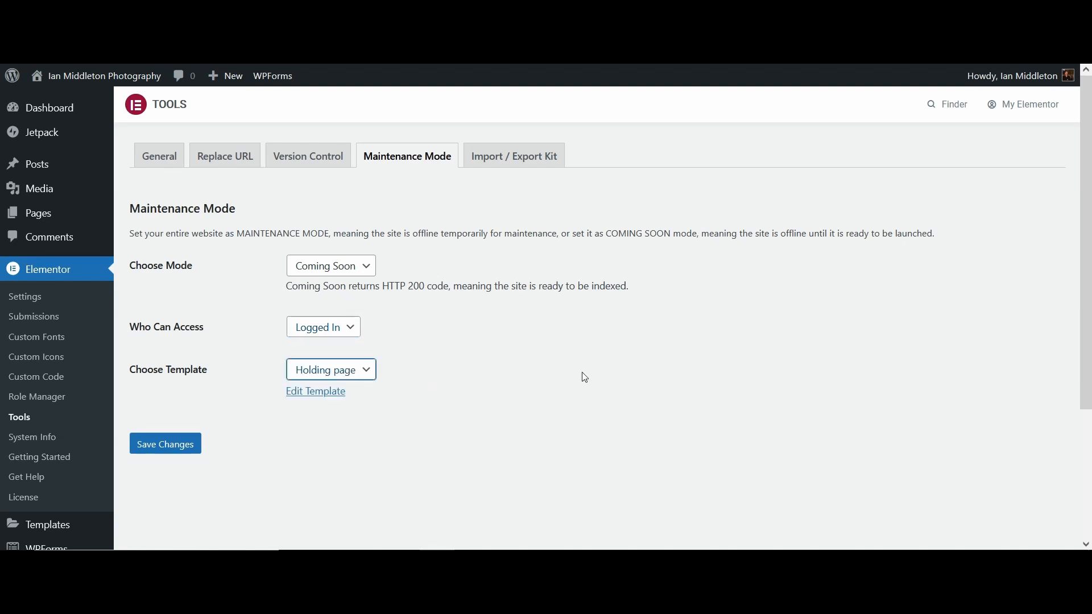
{"action": "left_click", "coordinate": [153, 448]}
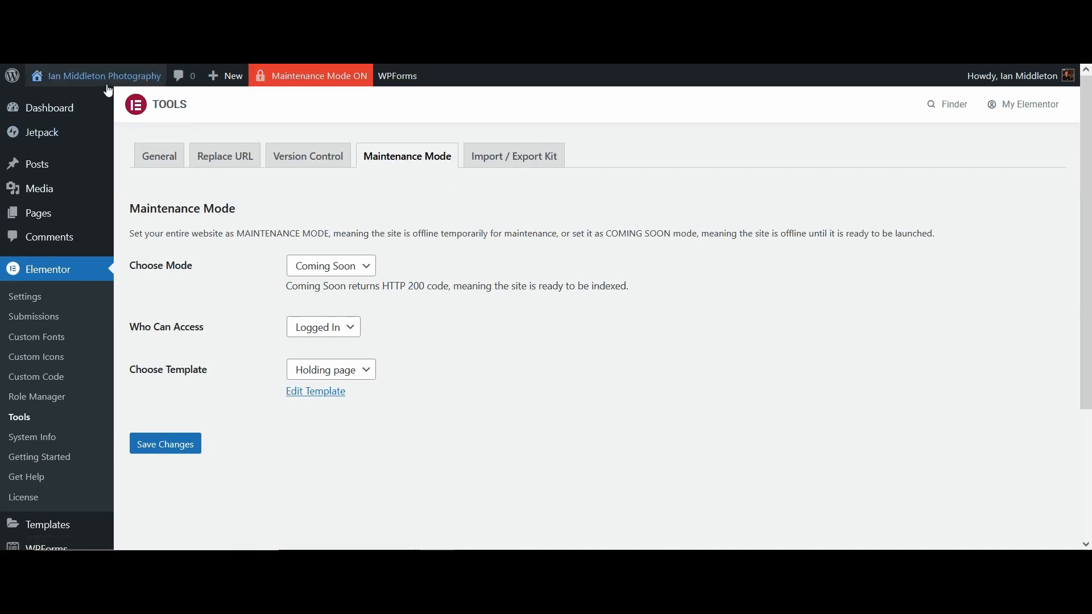
- View the live site's front page, log out of WordPress, and reopen the site address as a logged-out visitor
{"action": "mouse_move", "coordinate": [111, 87]}
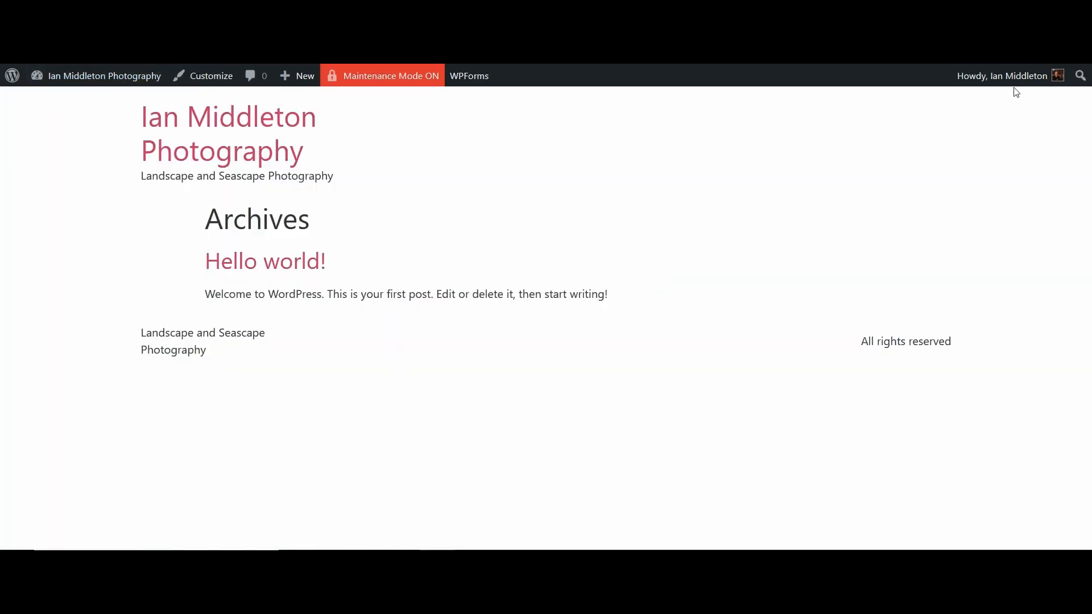
{"action": "mouse_move", "coordinate": [1015, 86]}
{"action": "left_click", "coordinate": [966, 147]}
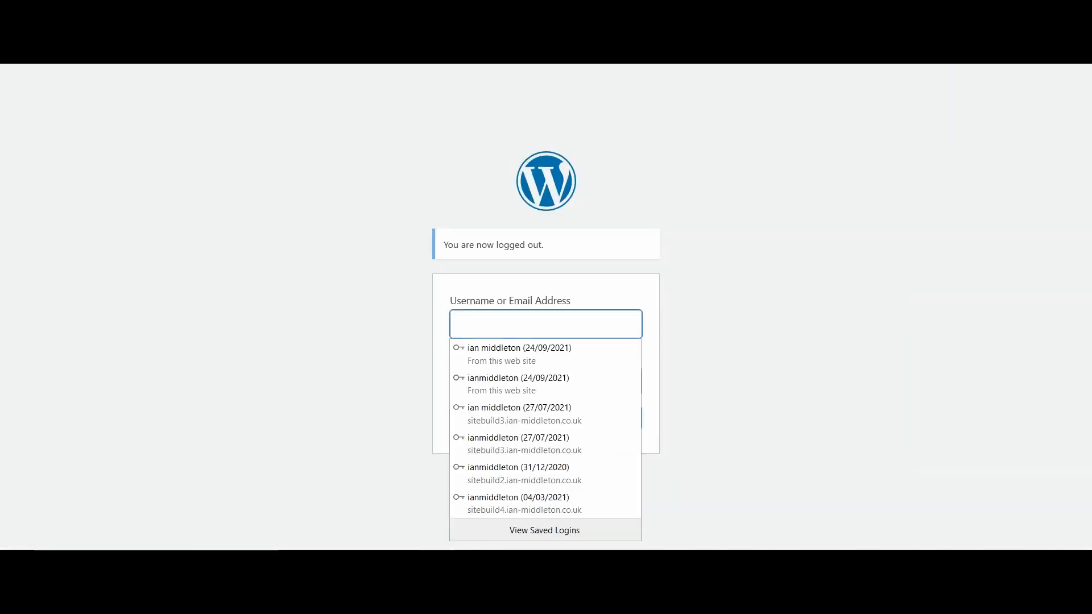
{"action": "key", "text": "ctrl+l"}
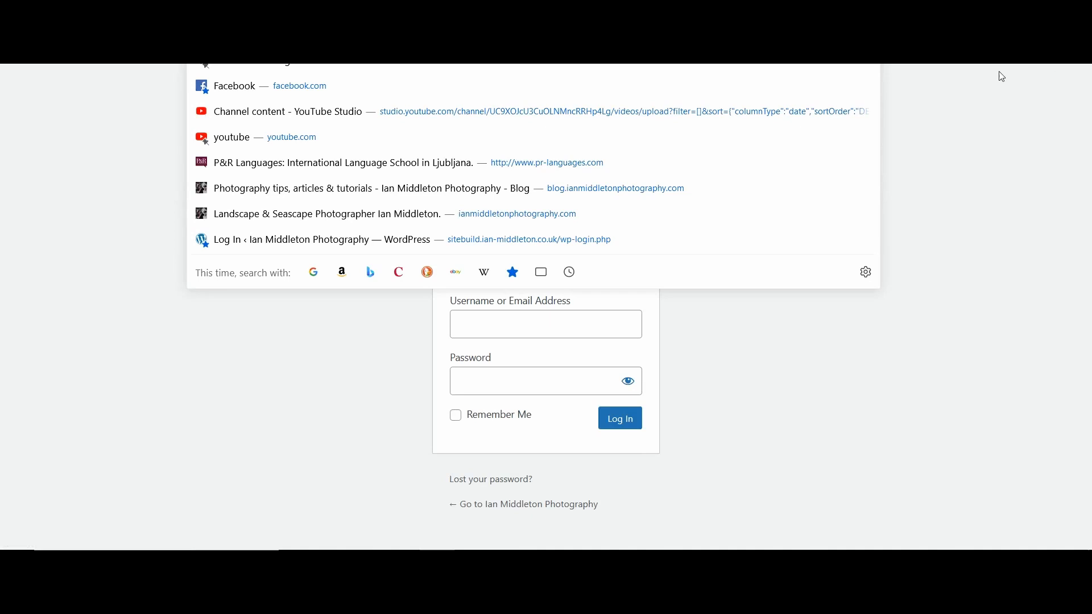
{"action": "left_click", "coordinate": [988, 80]}
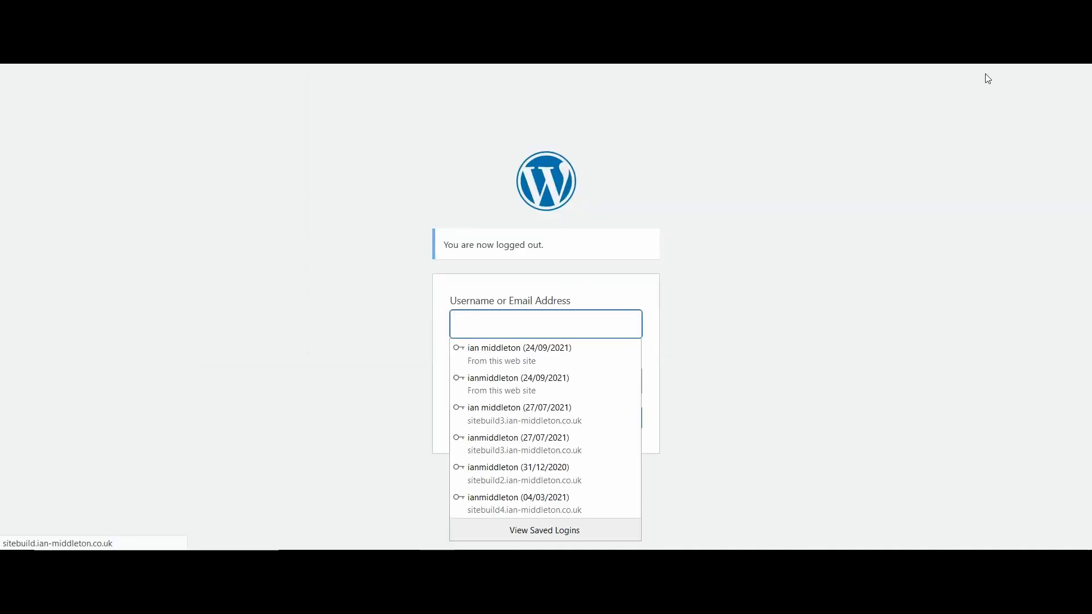